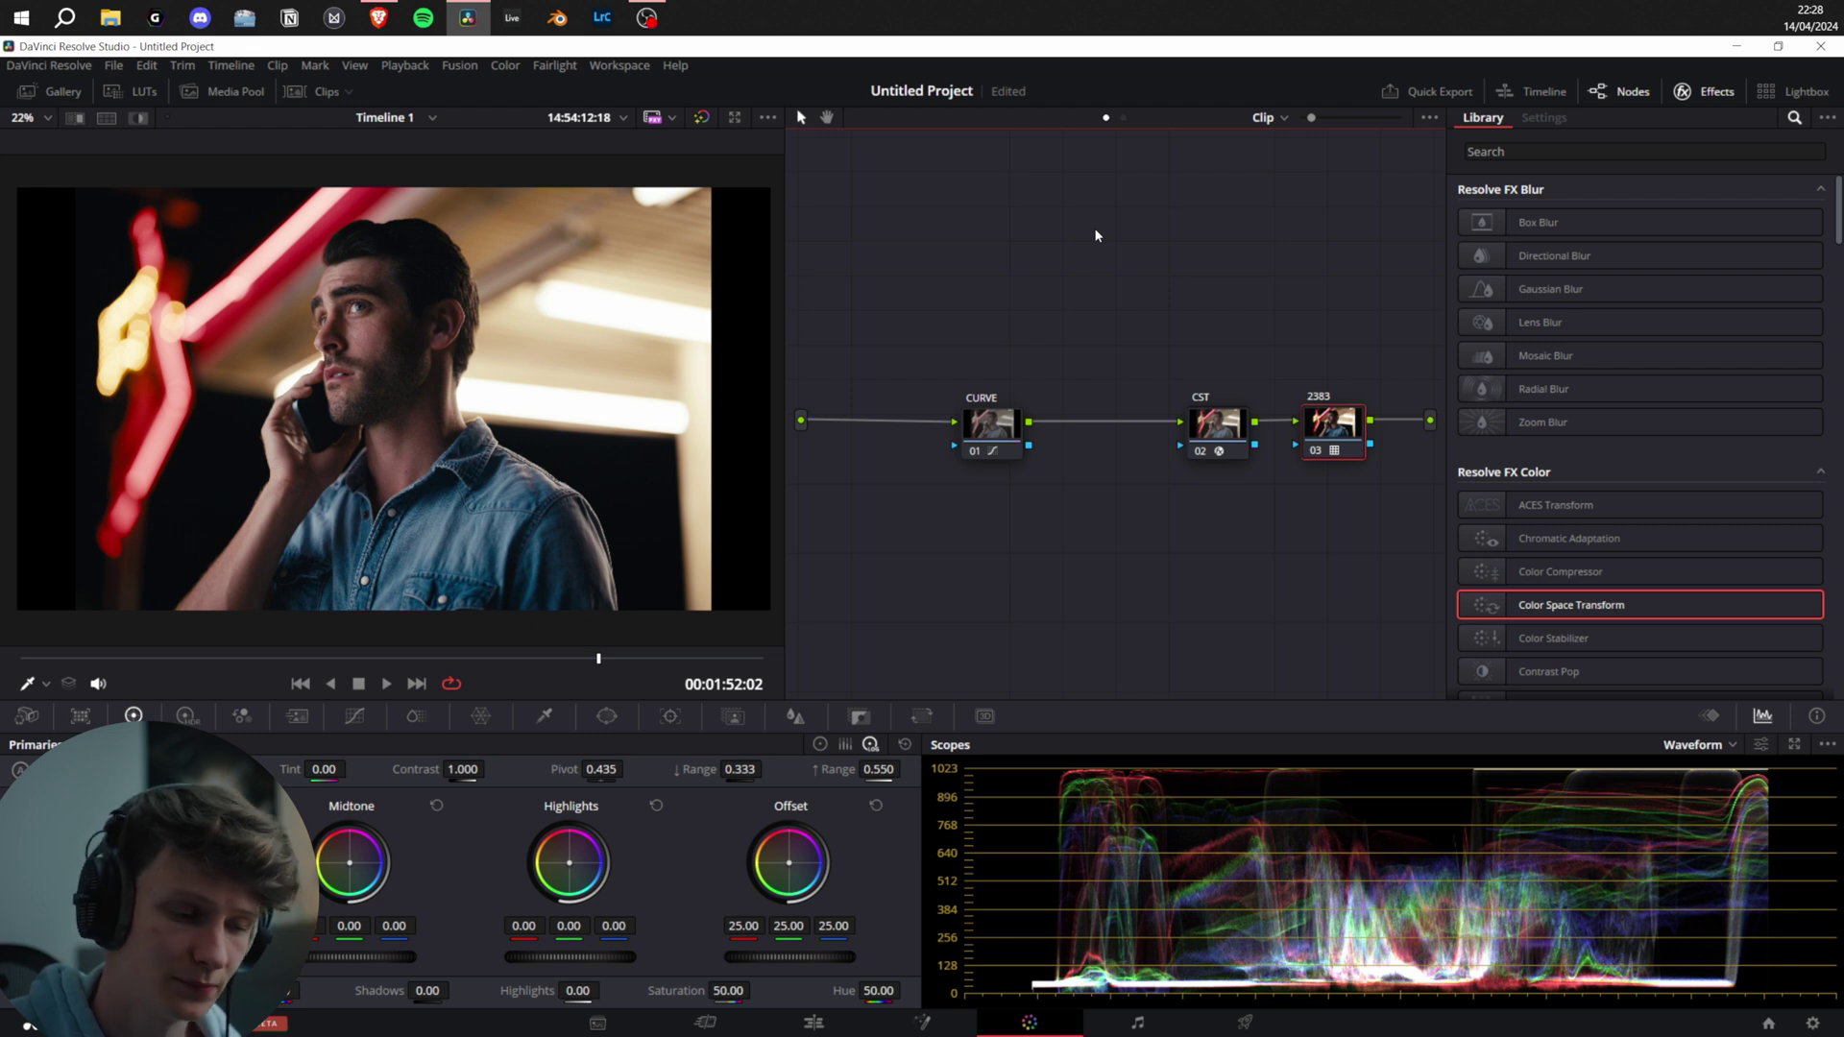
Save the project and bypass the CURVE node, toggling the 2383 node off and on to compare the image
{"action": "key", "text": "ctrl+s"}
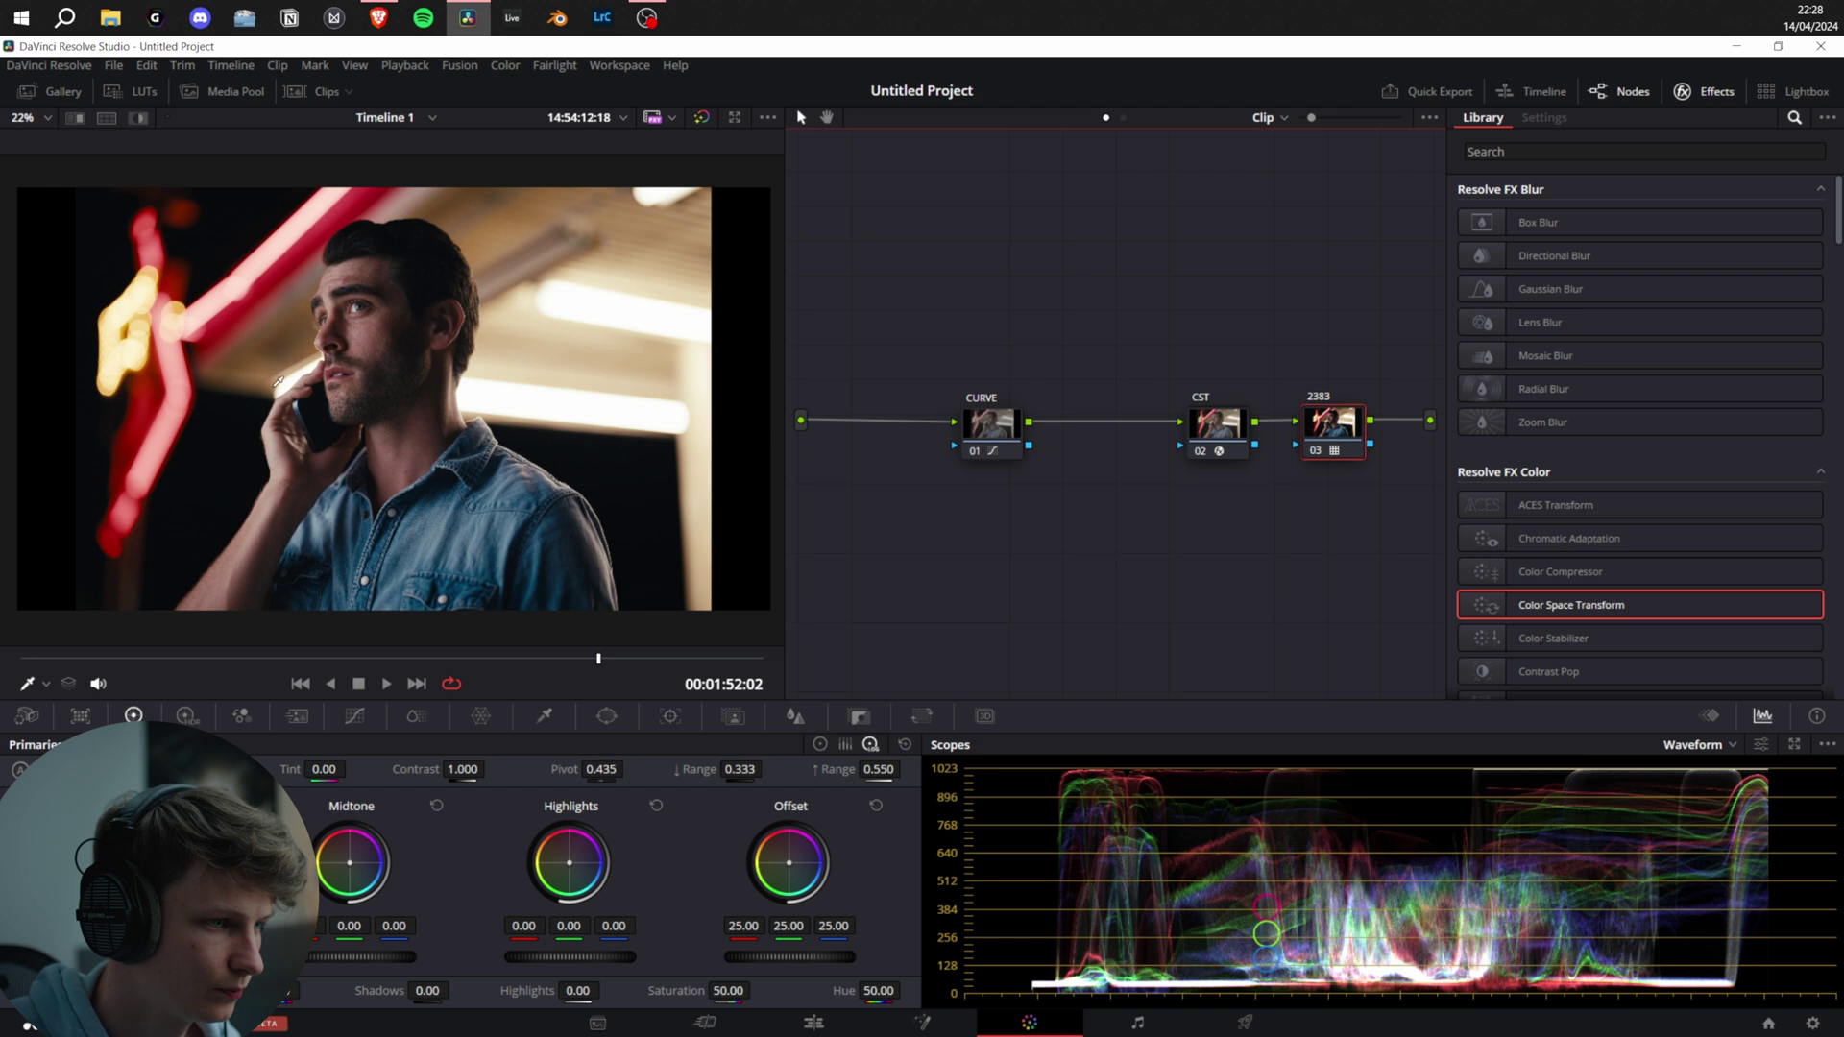
{"action": "left_click", "coordinate": [989, 422]}
{"action": "key", "text": "ctrl+d"}
{"action": "left_click", "coordinate": [1327, 451]}
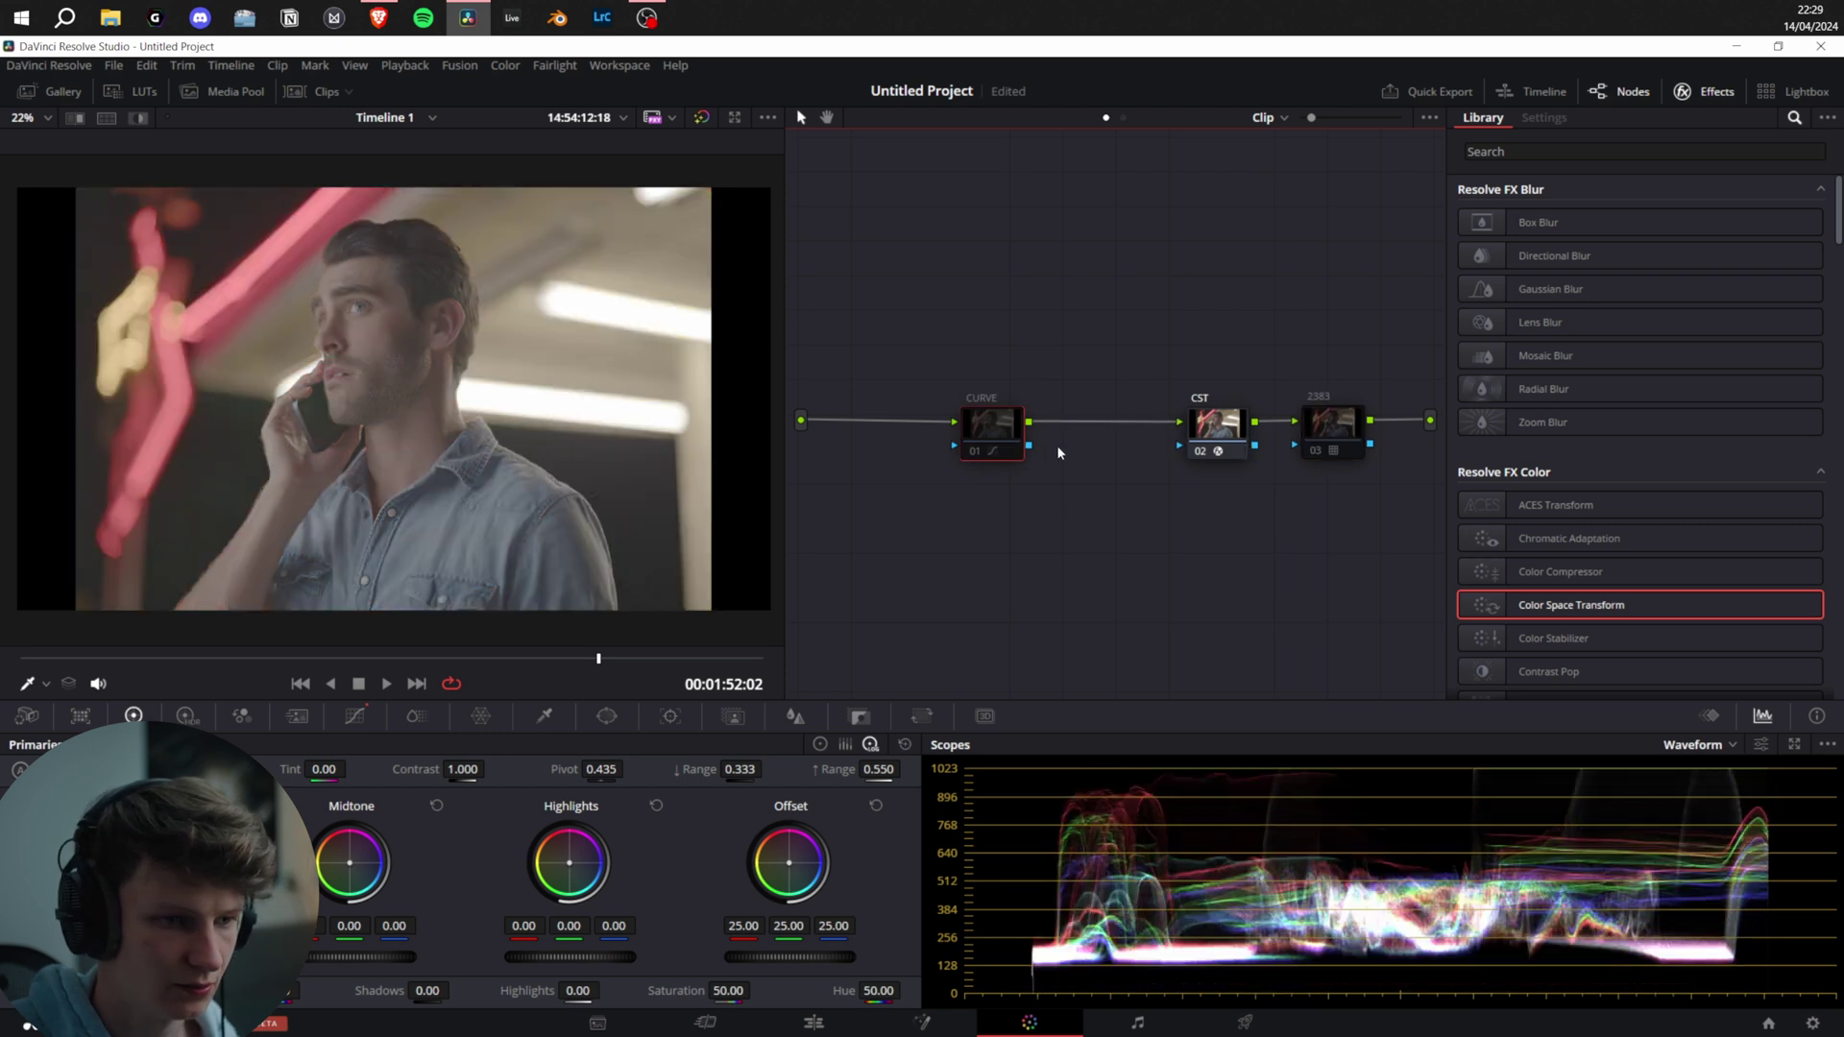
{"action": "left_click", "coordinate": [1324, 454]}
Review the CST node's color space settings and the Kodak 2383 LUTs in the Film Looks collection
{"action": "left_click", "coordinate": [1249, 422]}
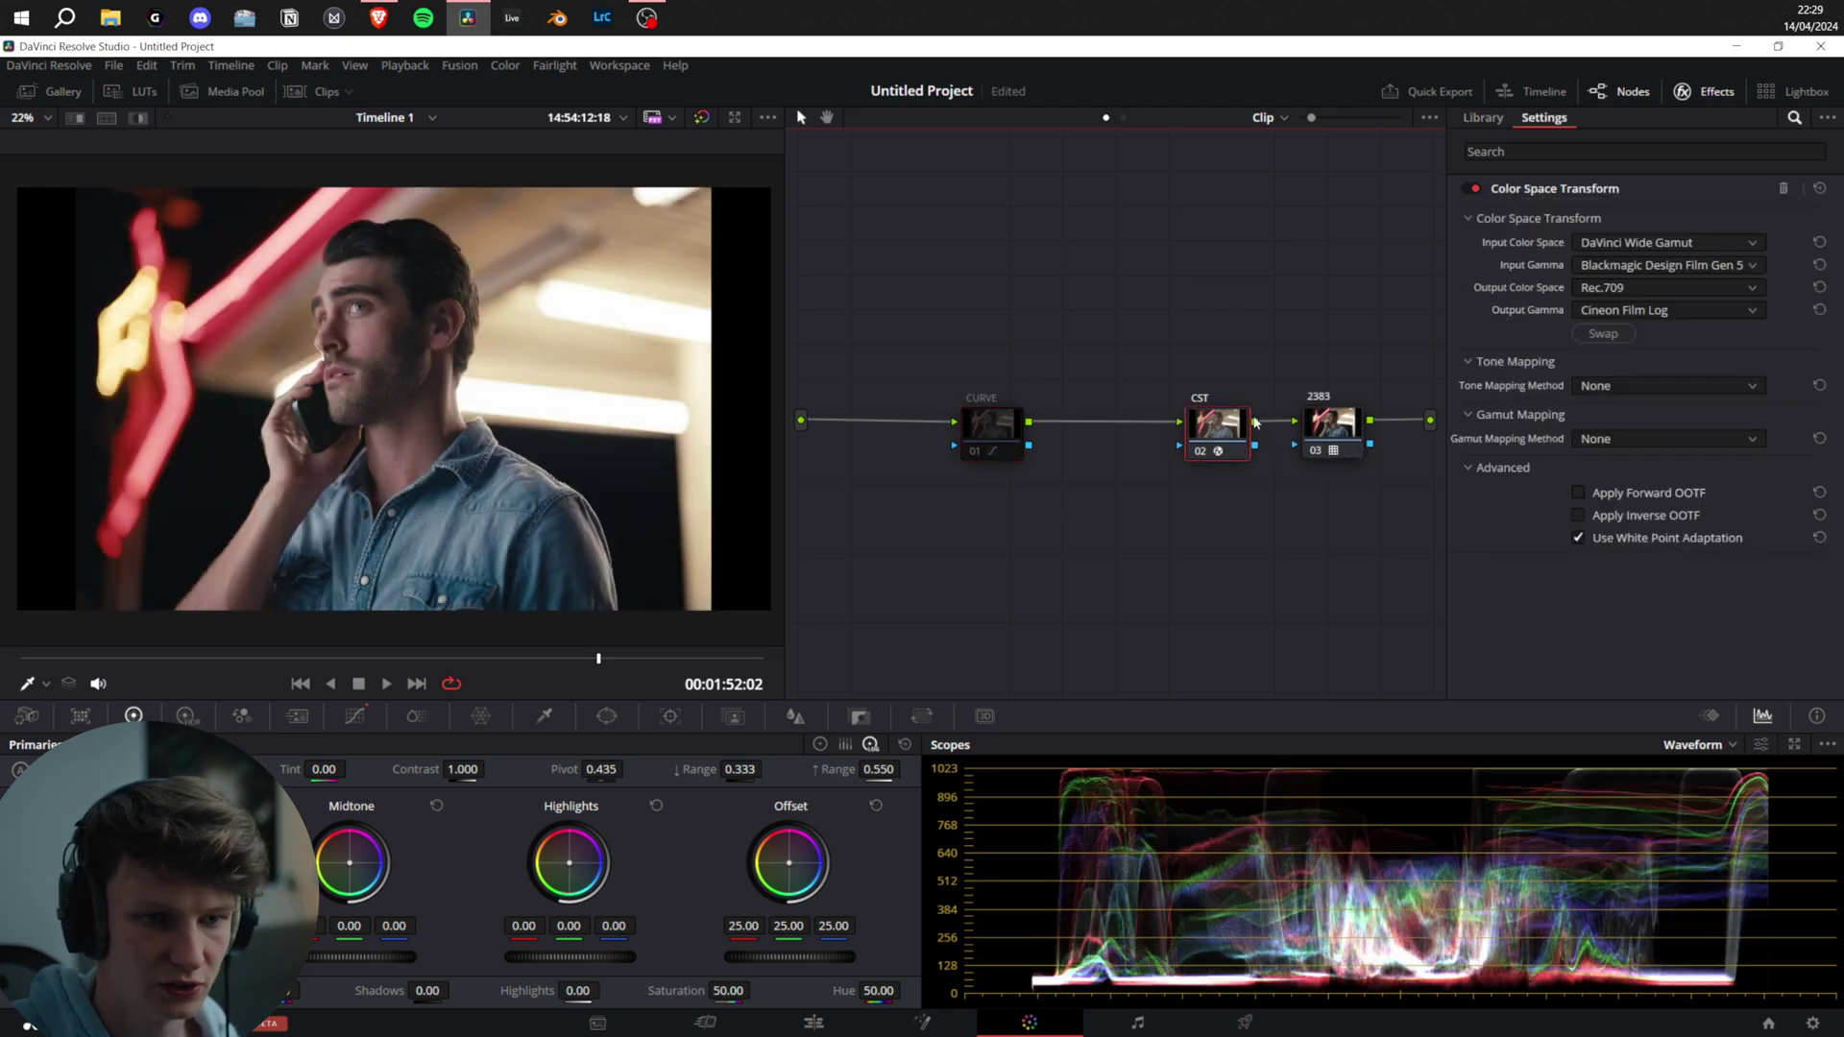
{"action": "left_click", "coordinate": [1333, 423]}
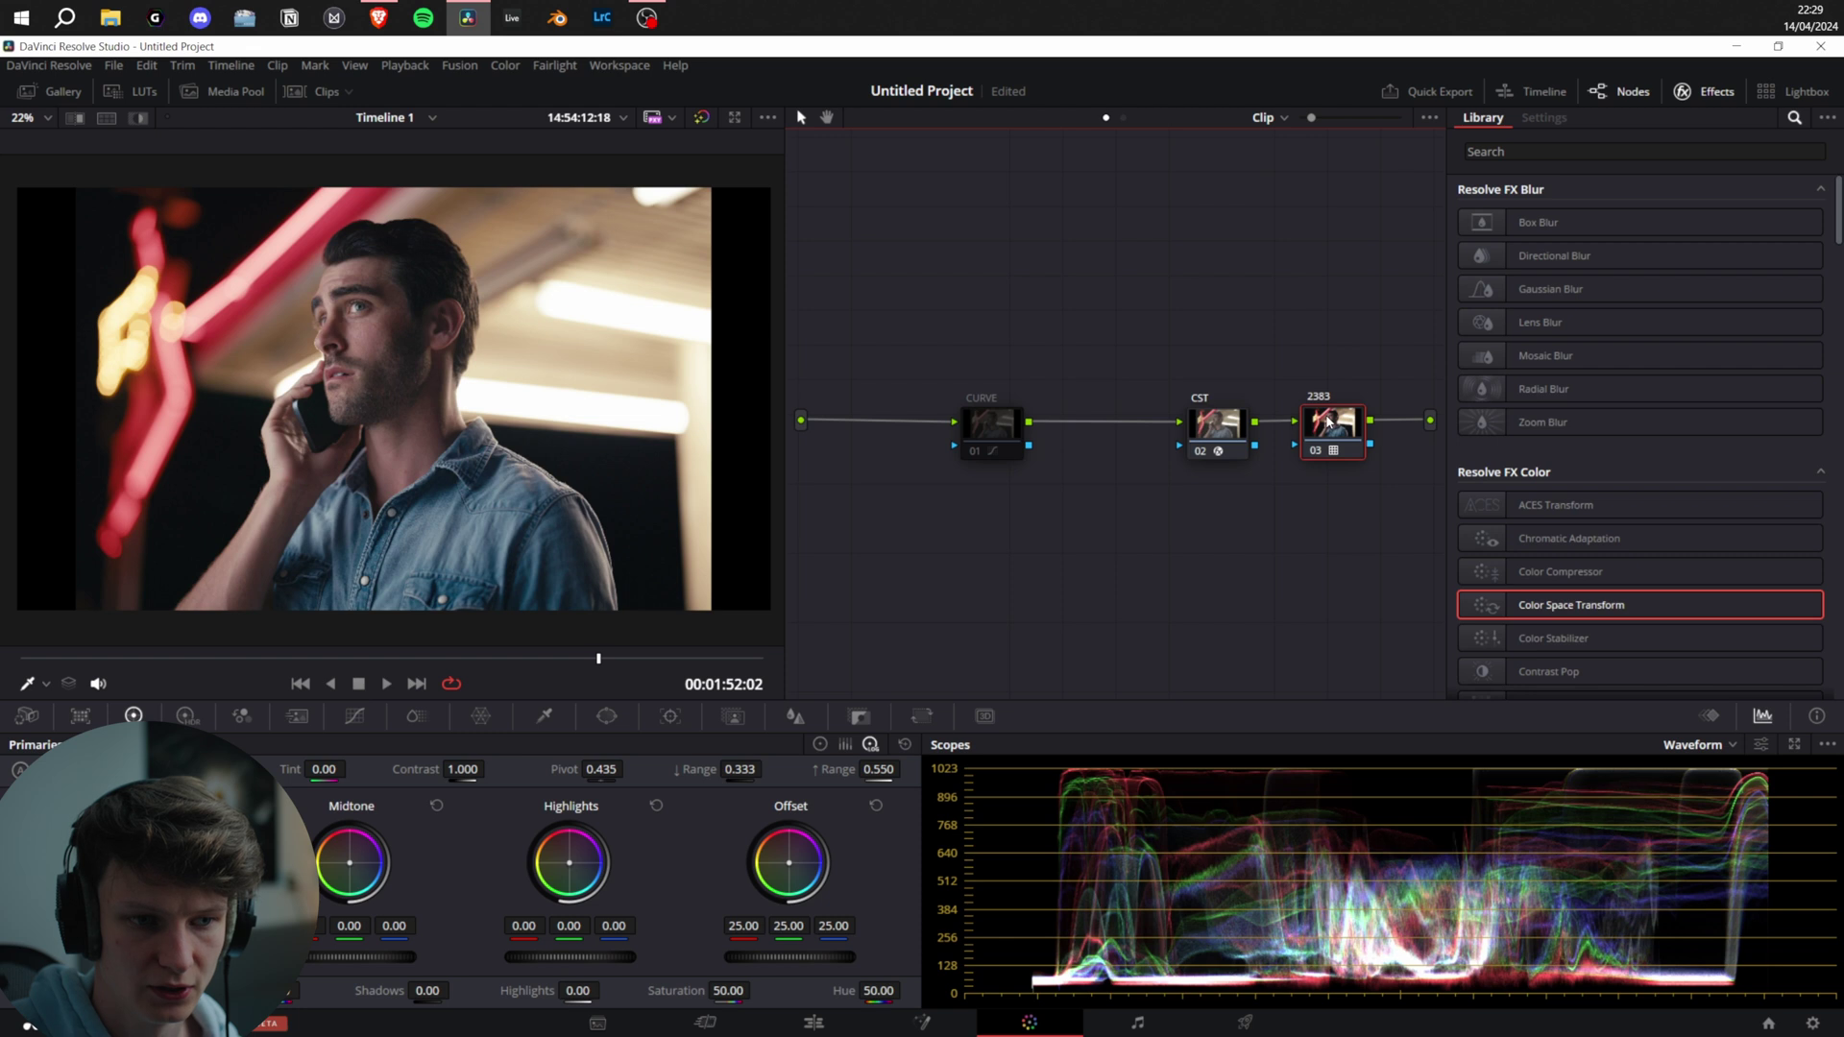
{"action": "left_click", "coordinate": [136, 99]}
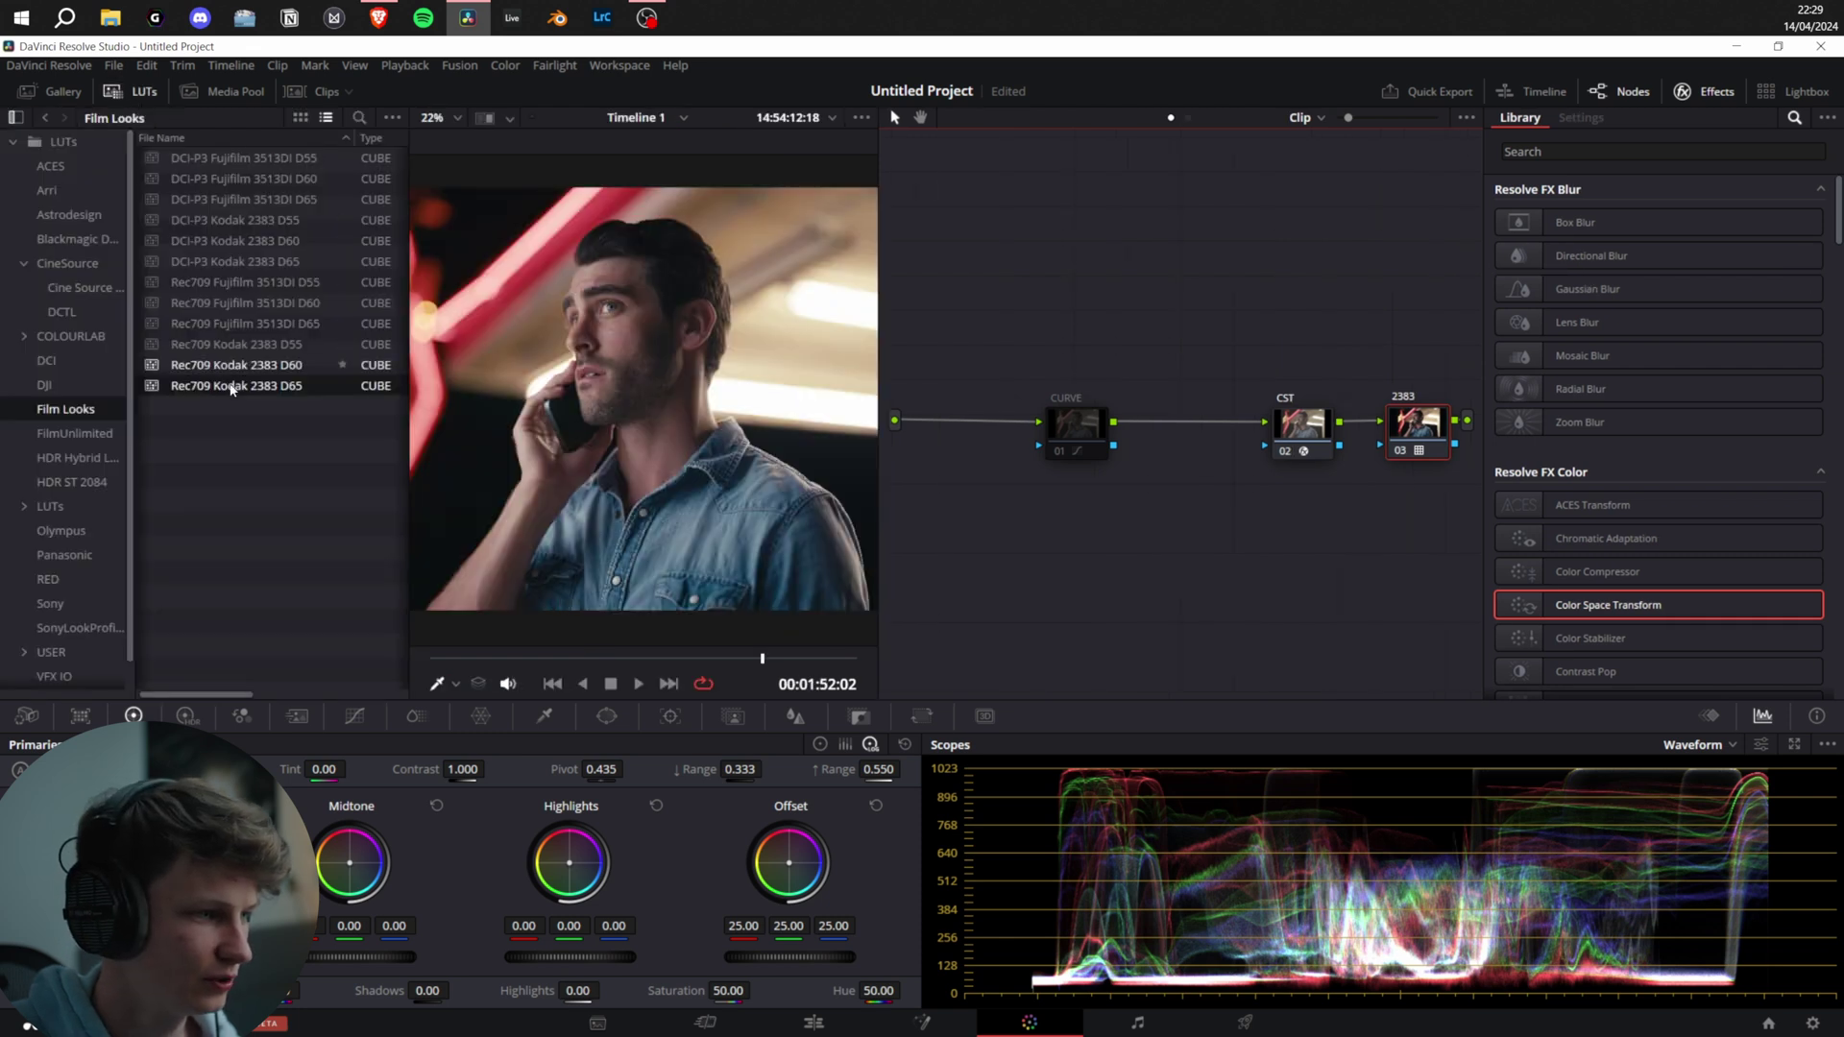
{"action": "left_click", "coordinate": [135, 91]}
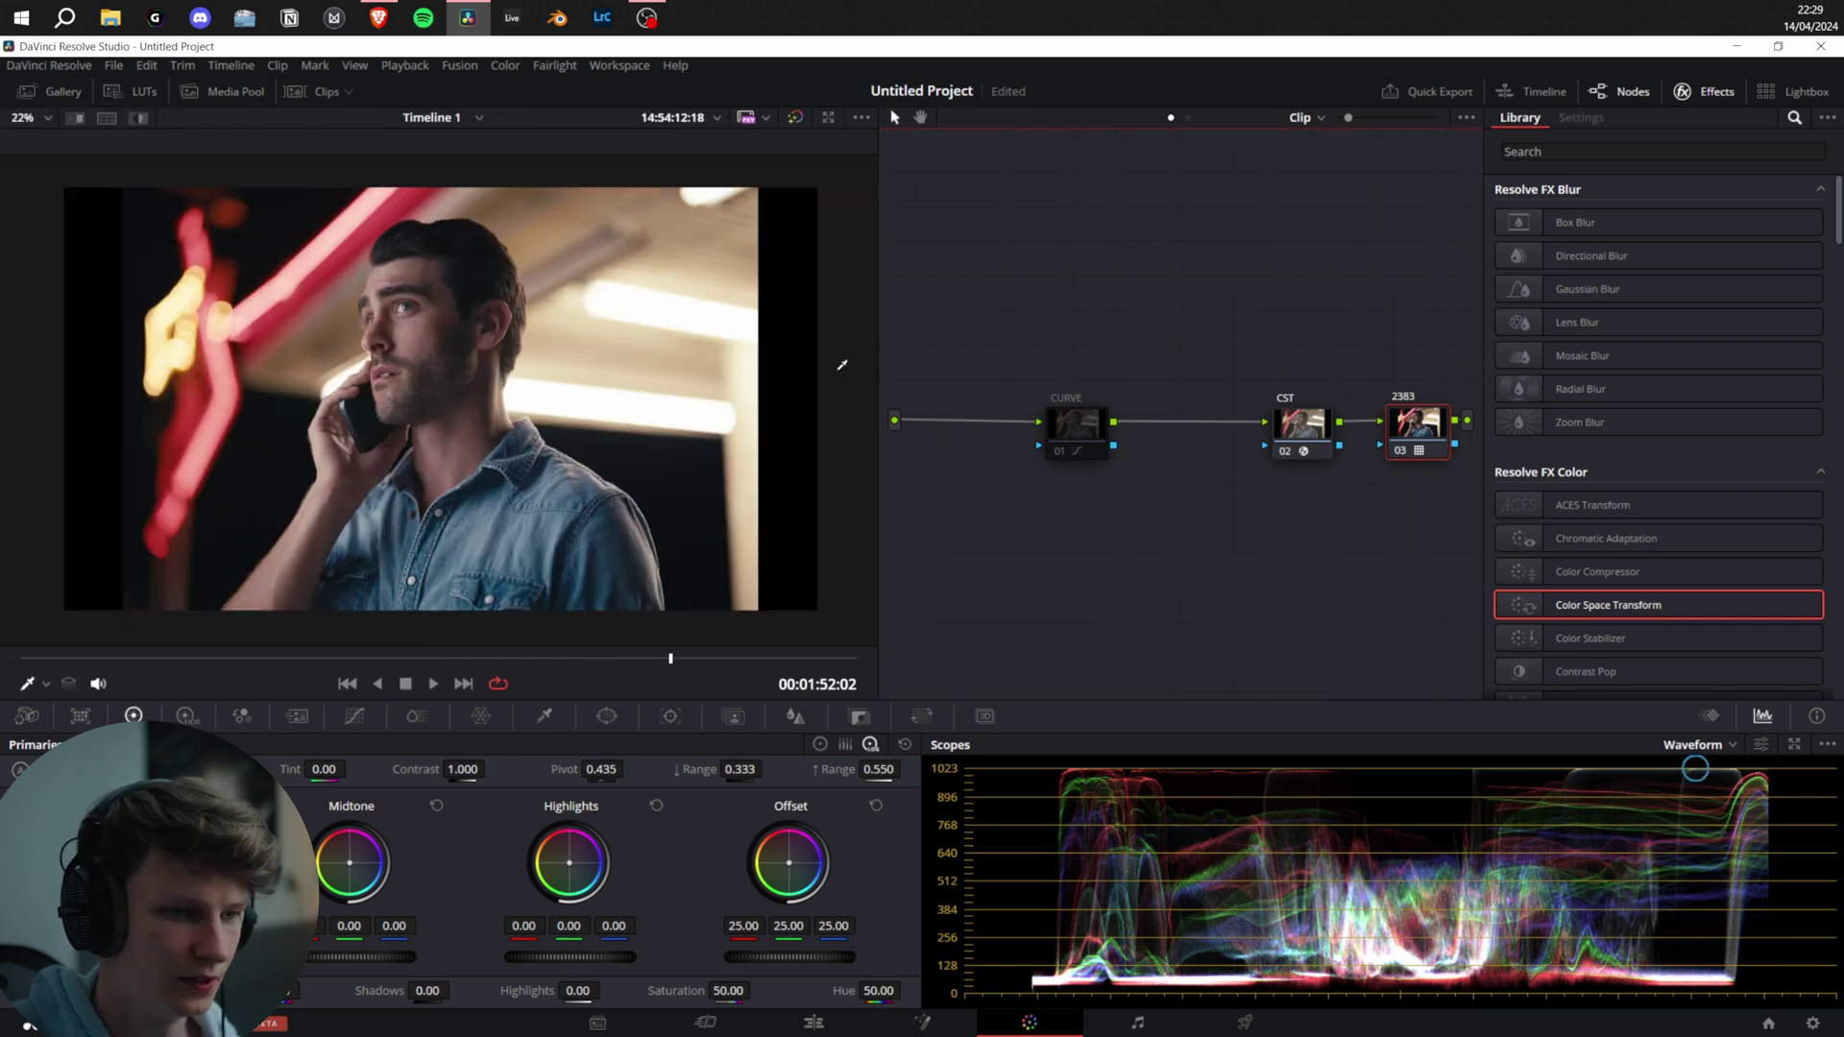
Re-enable the CURVE node and inspect its custom curve in the enlarged curves view
{"action": "left_click", "coordinate": [1062, 449]}
{"action": "left_click", "coordinate": [839, 746]}
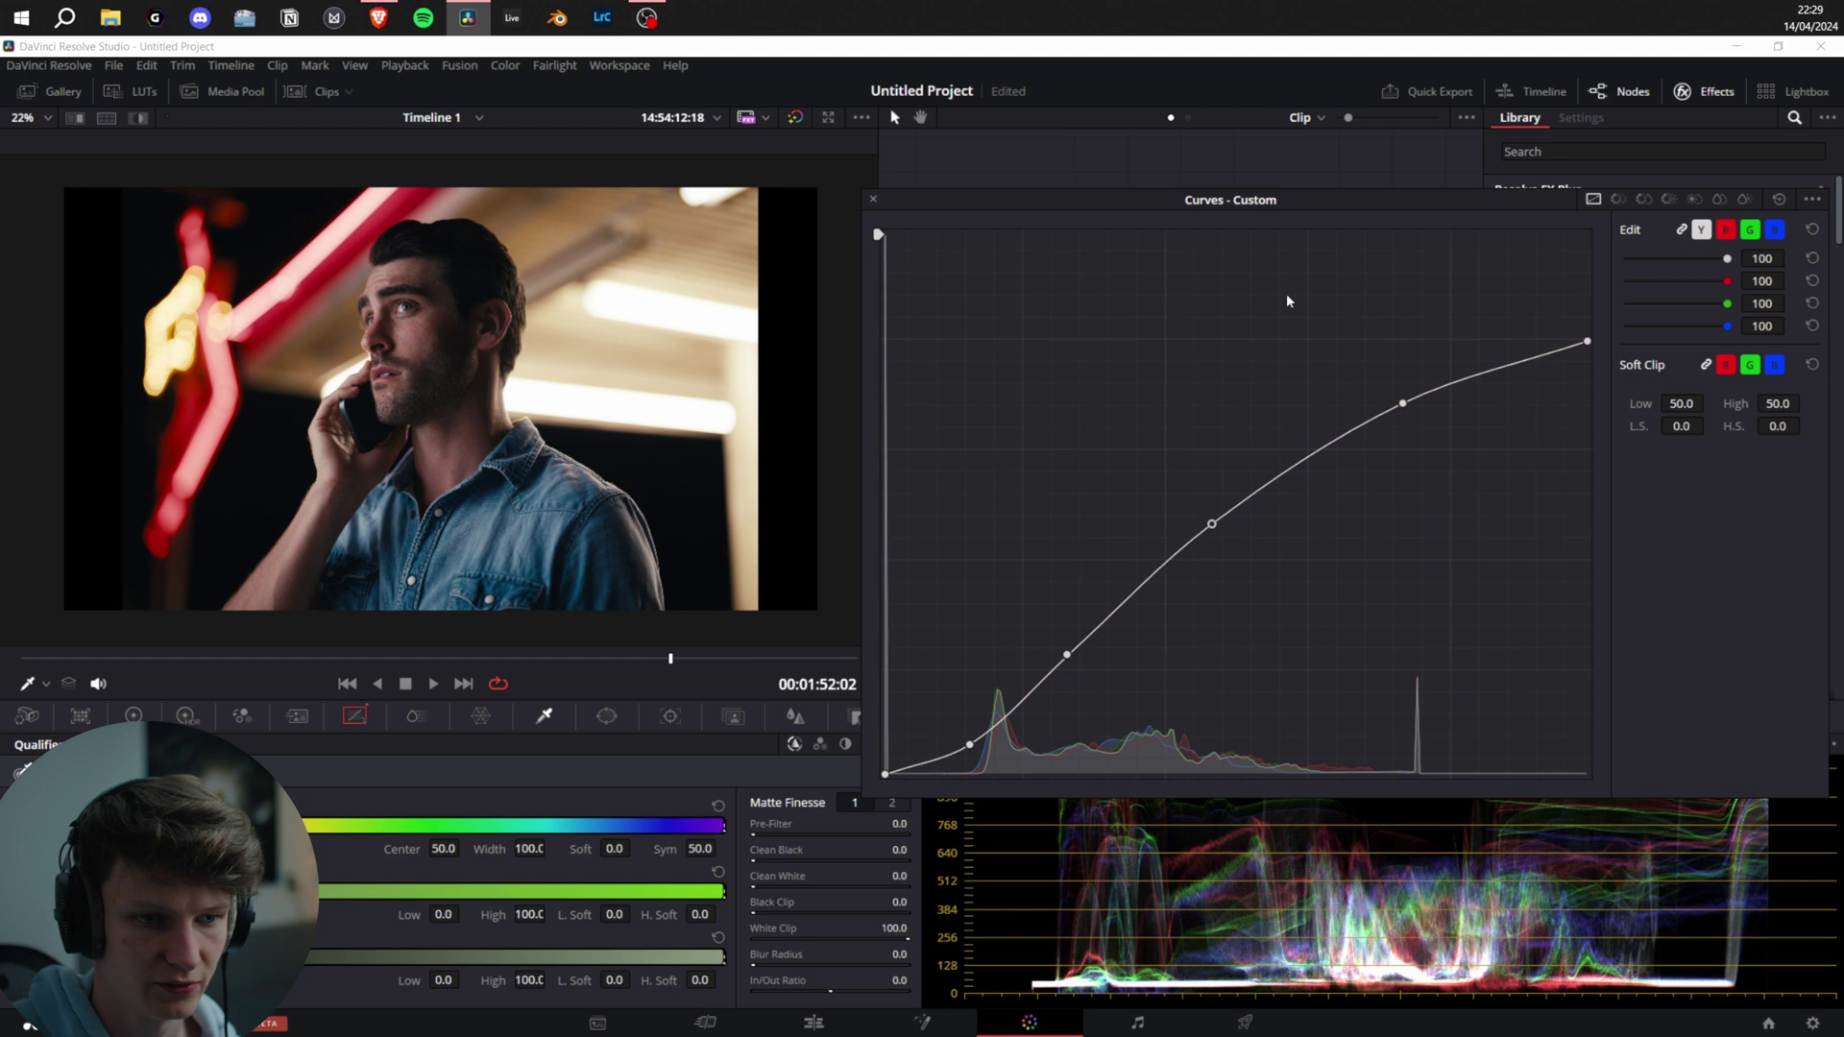
{"action": "key", "text": "ctrl+d"}
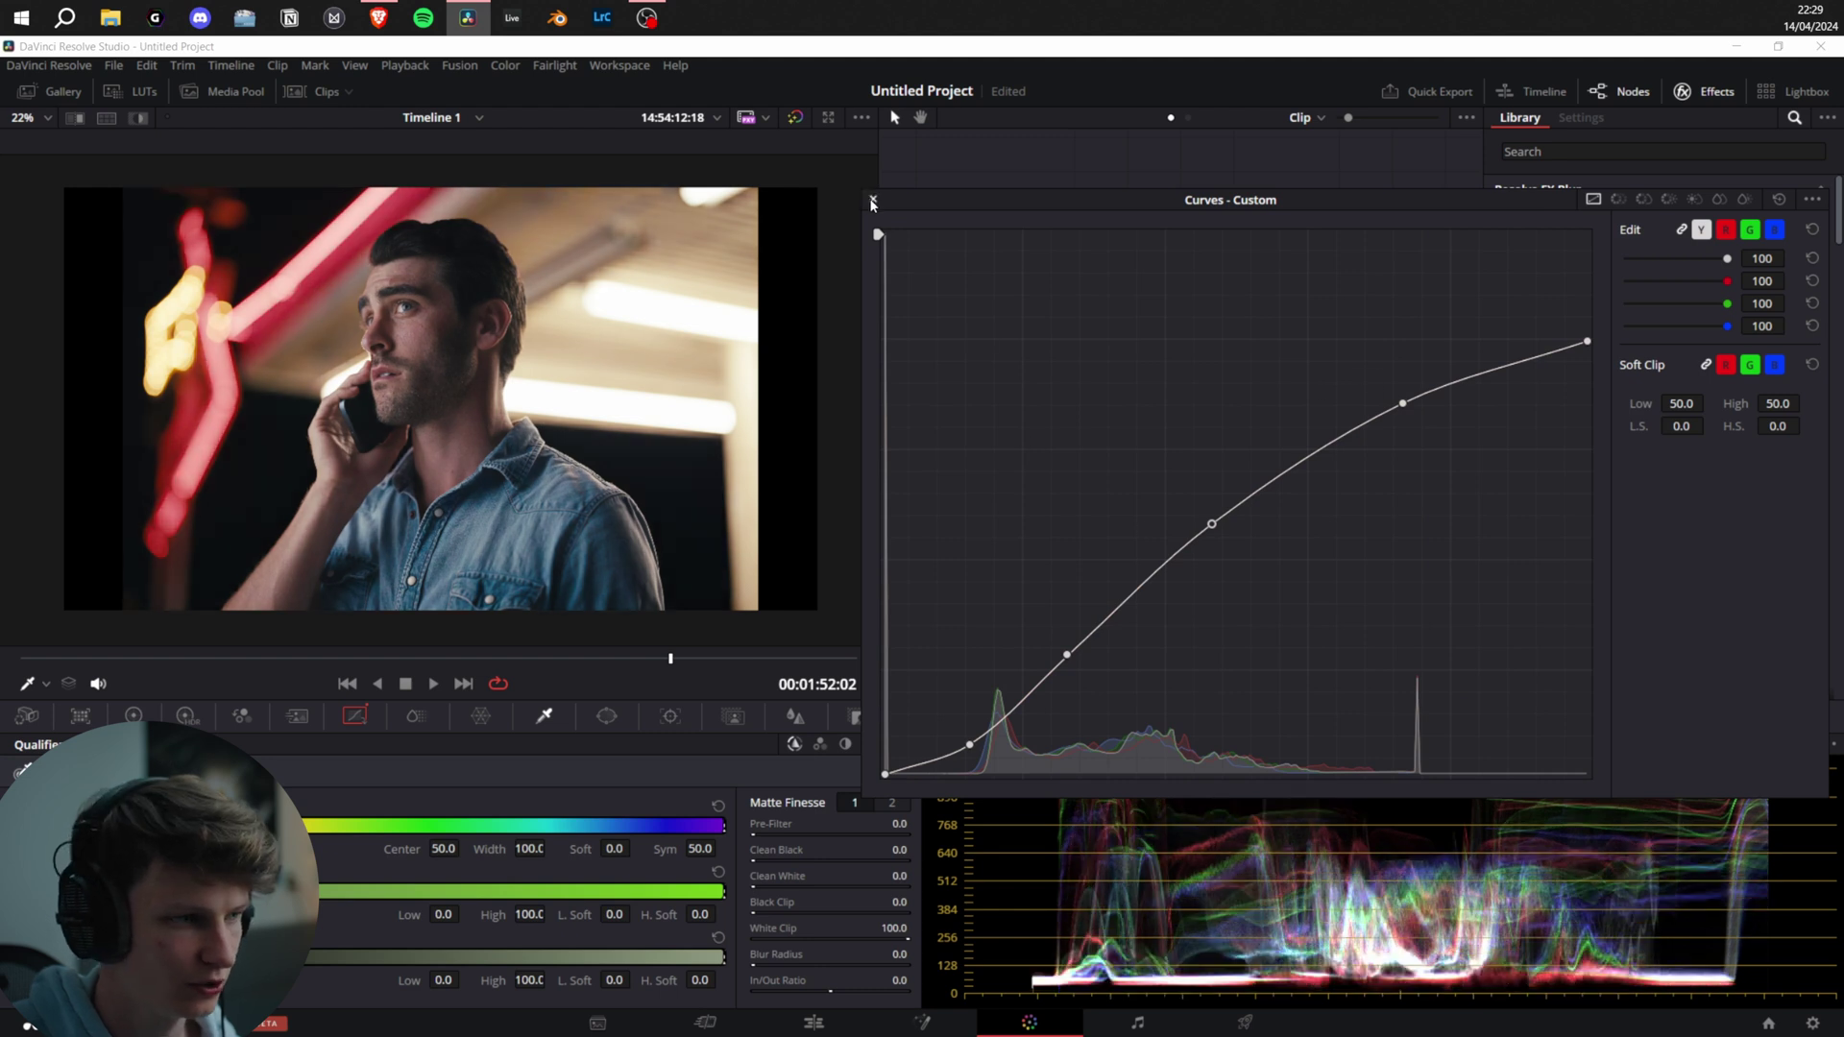
{"action": "key", "text": "ctrl+d"}
{"action": "left_click", "coordinate": [872, 199]}
Place a new serial node between CURVE and CST and set its overall ColorSlice density to 0.50
{"action": "left_click_drag", "start_coordinate": [1191, 440], "coordinate": [1212, 438]}
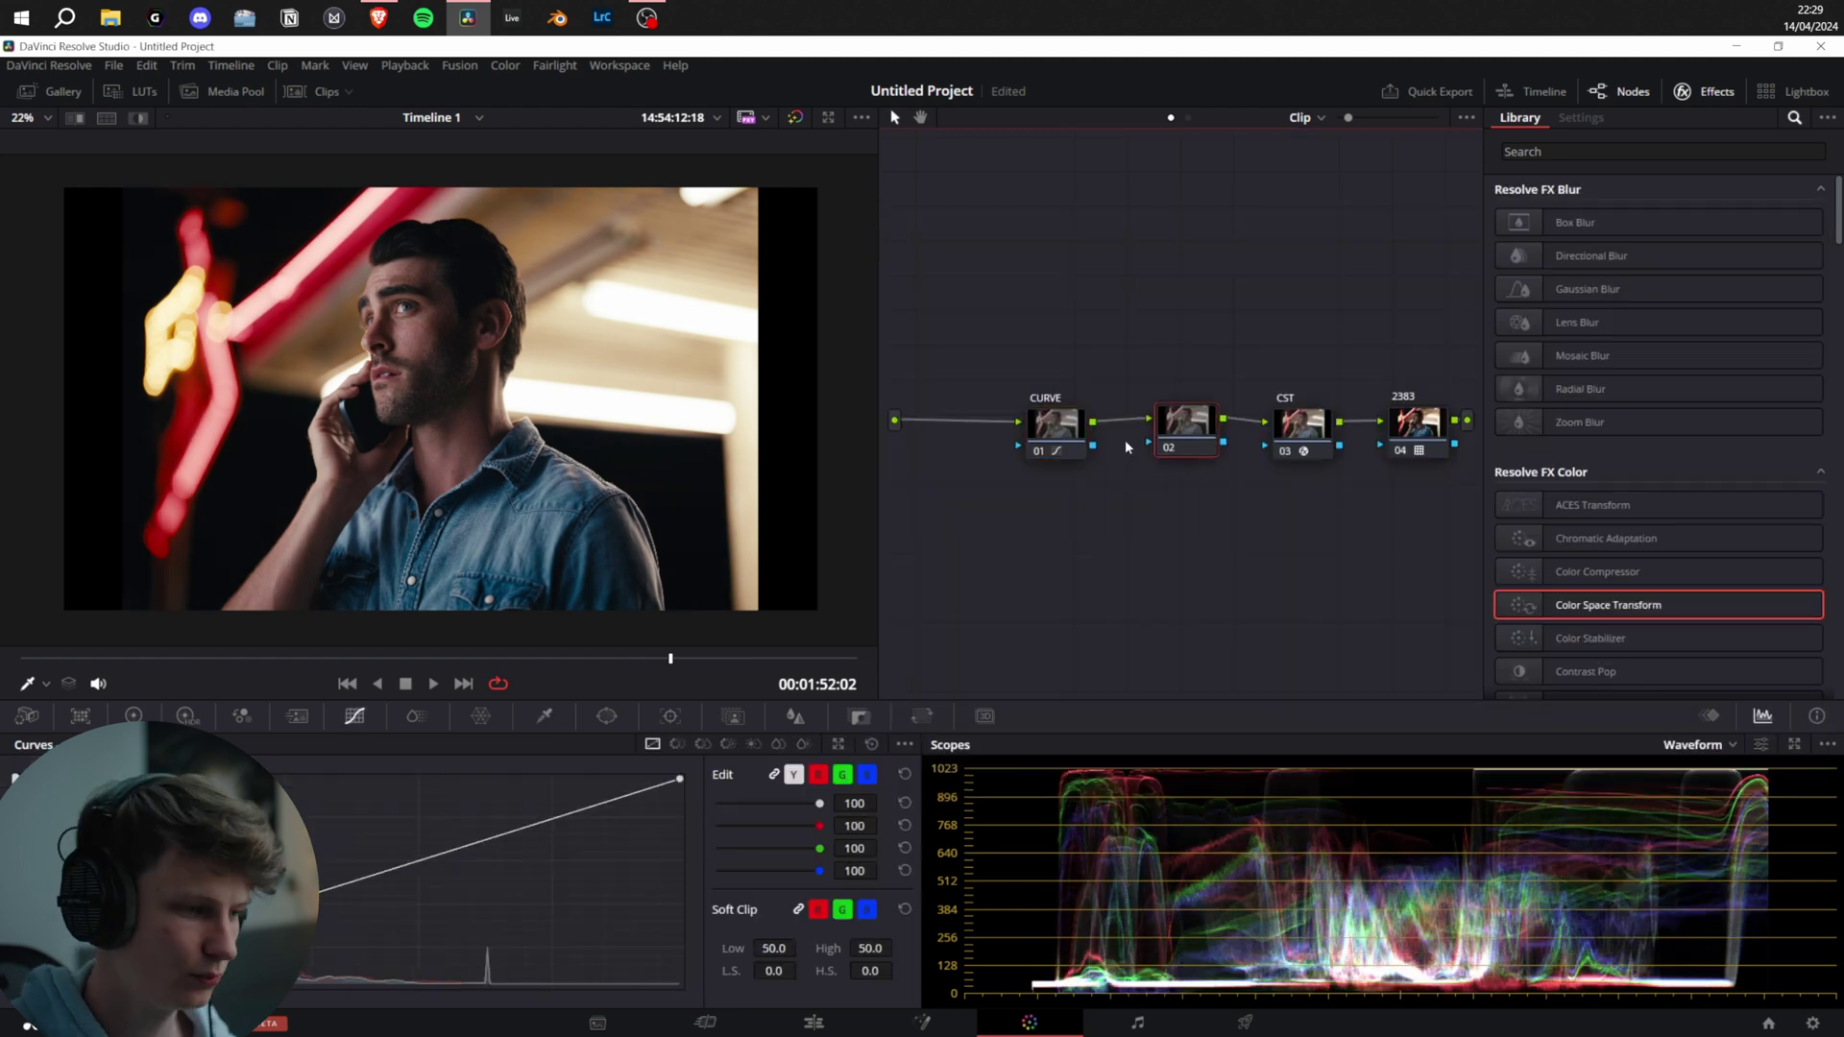
{"action": "left_click", "coordinate": [417, 718]}
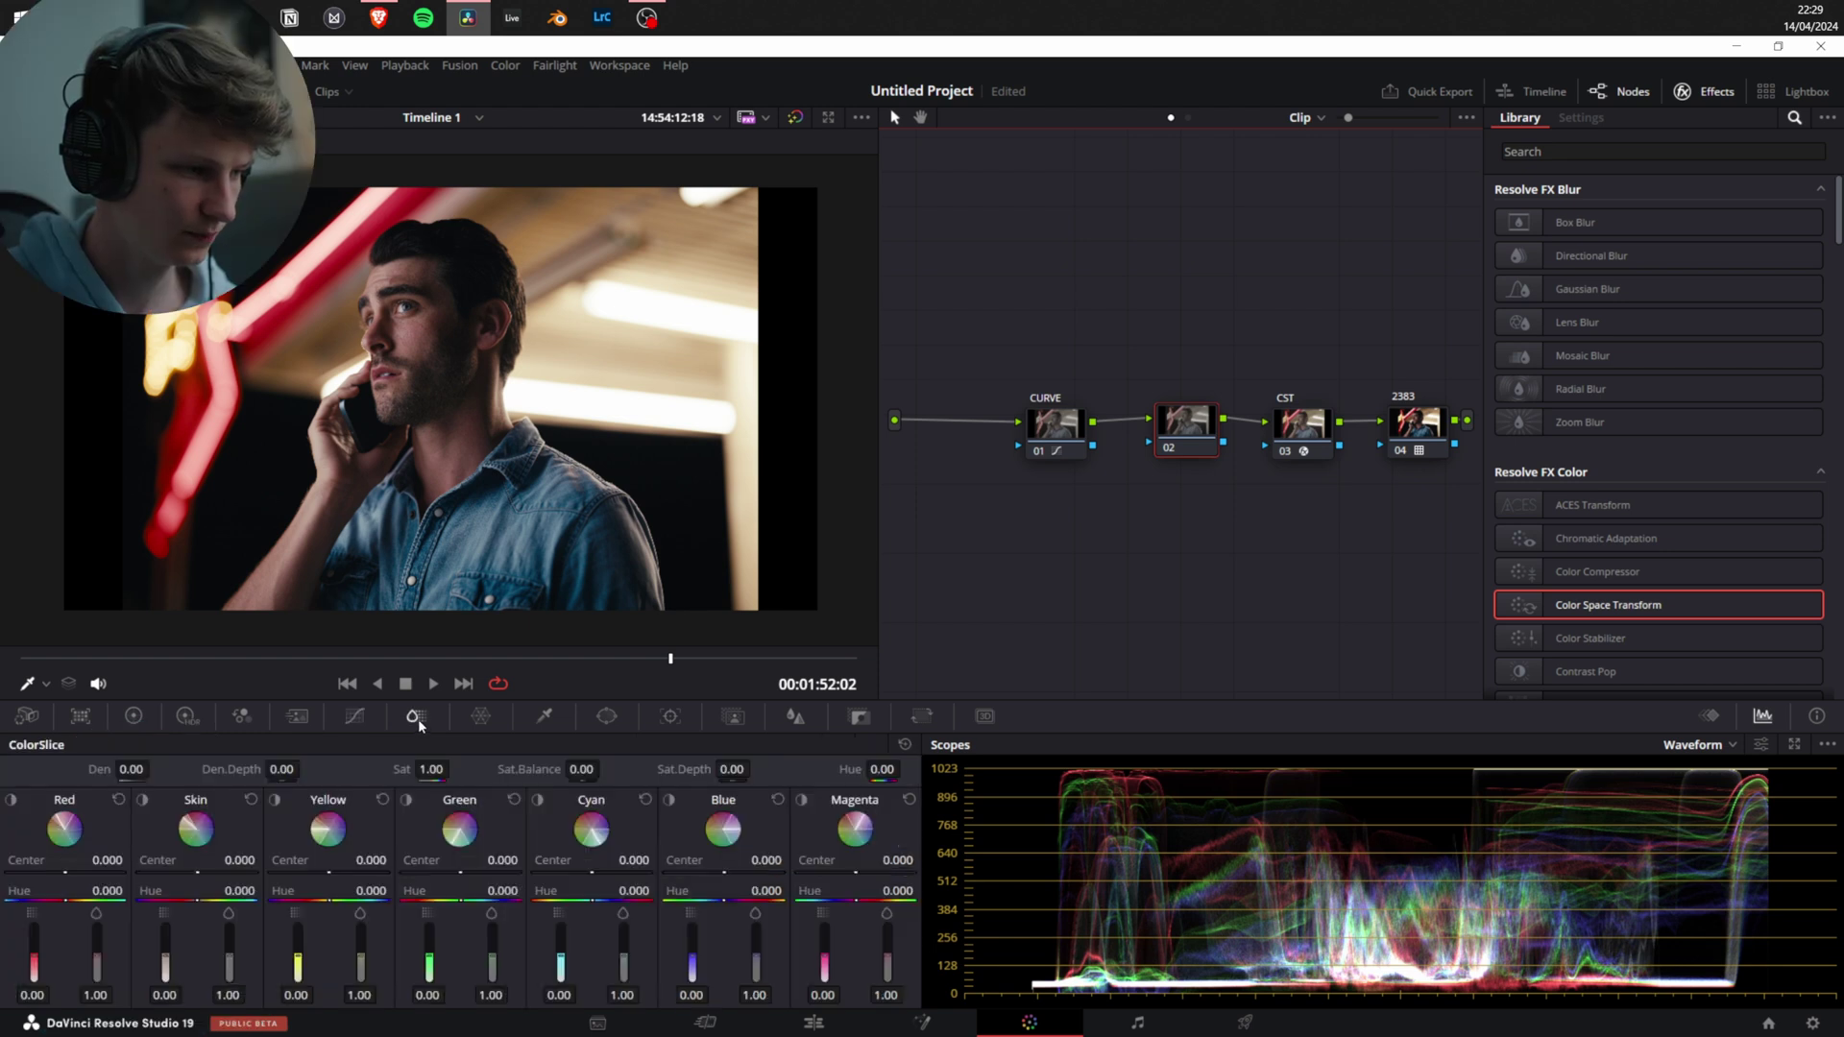
{"action": "left_click", "coordinate": [1683, 91]}
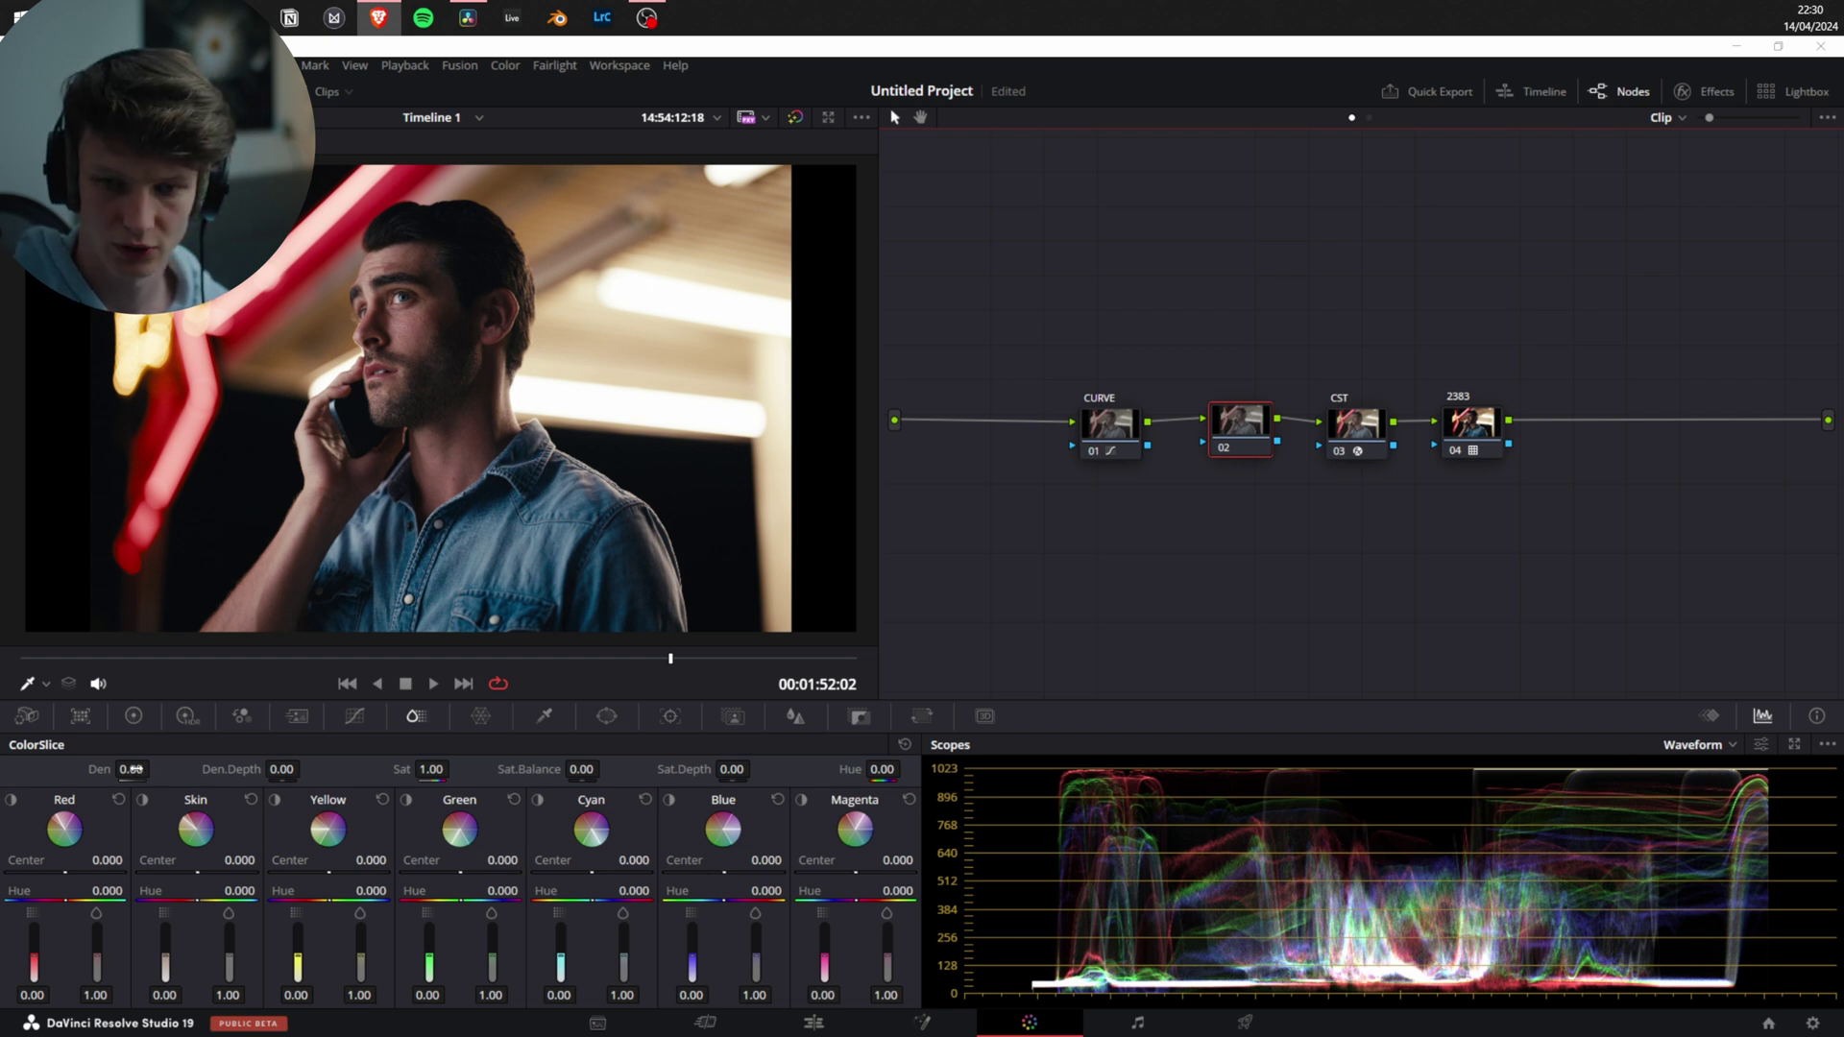
{"action": "left_click", "coordinate": [132, 769]}
{"action": "type", "text": "0.5"}
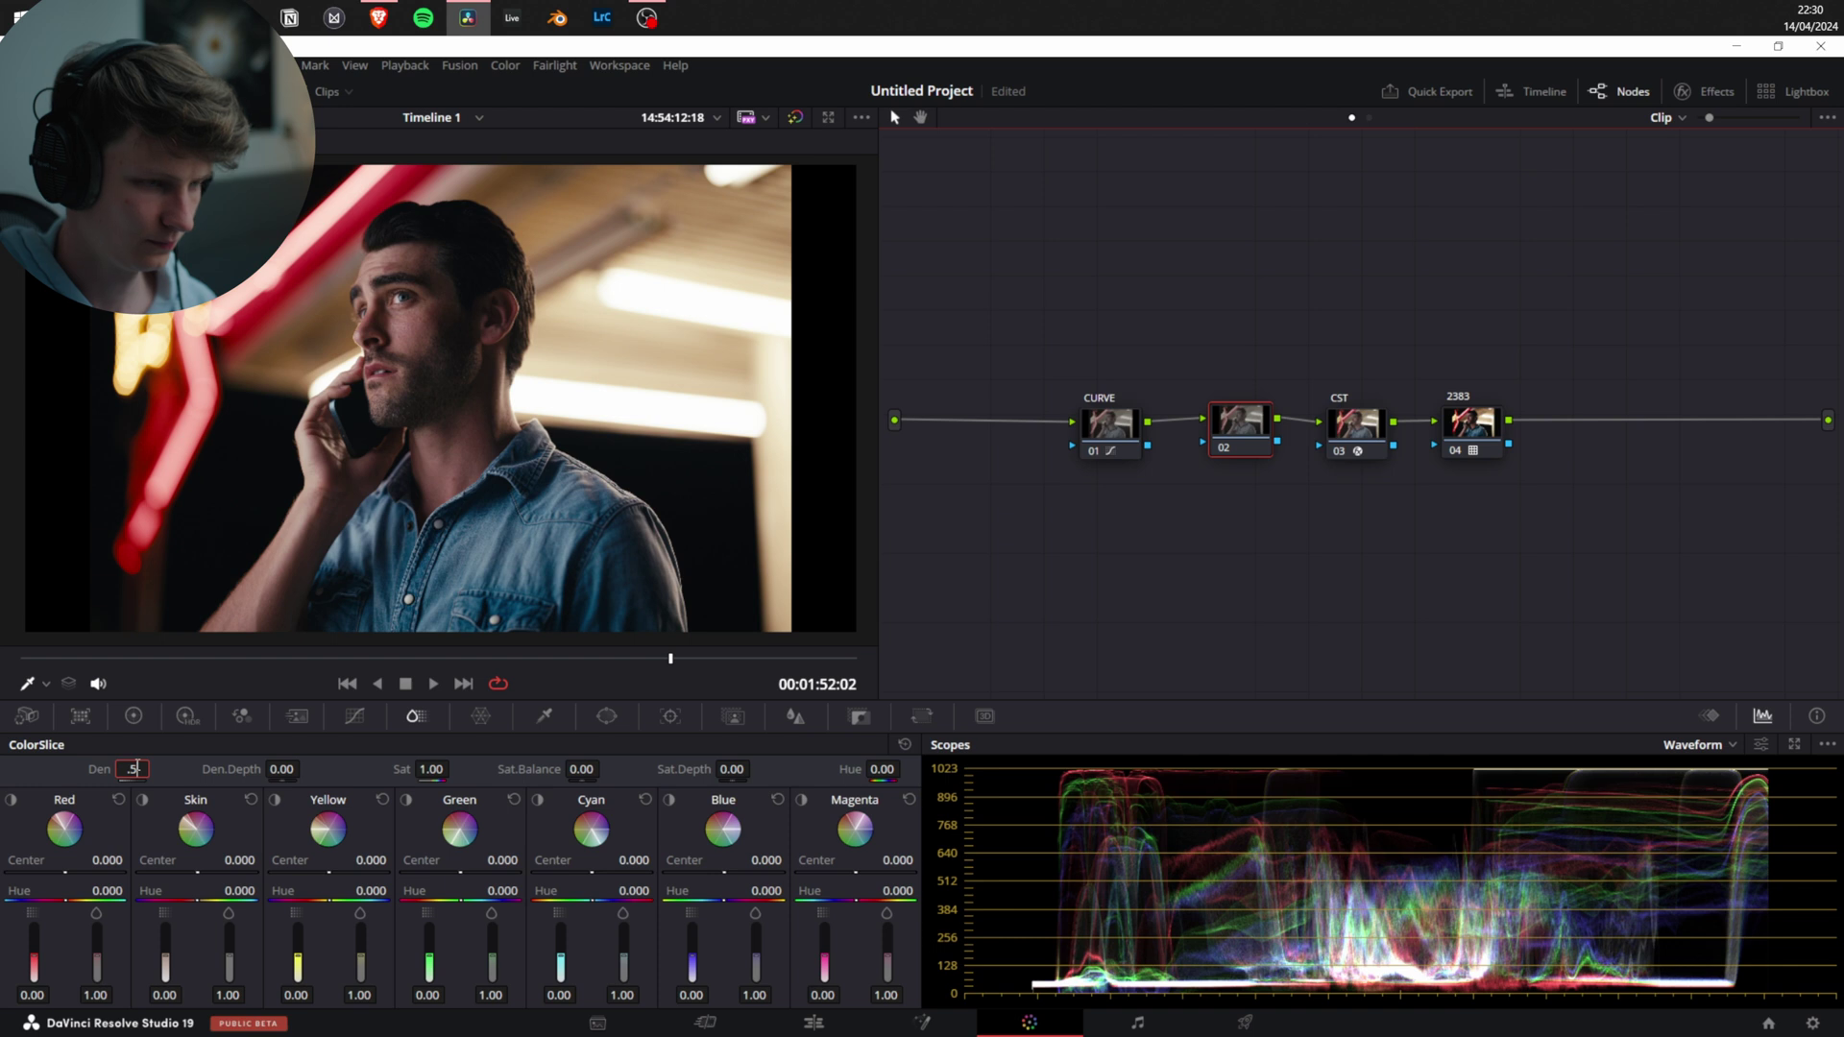
{"action": "key", "text": "Return"}
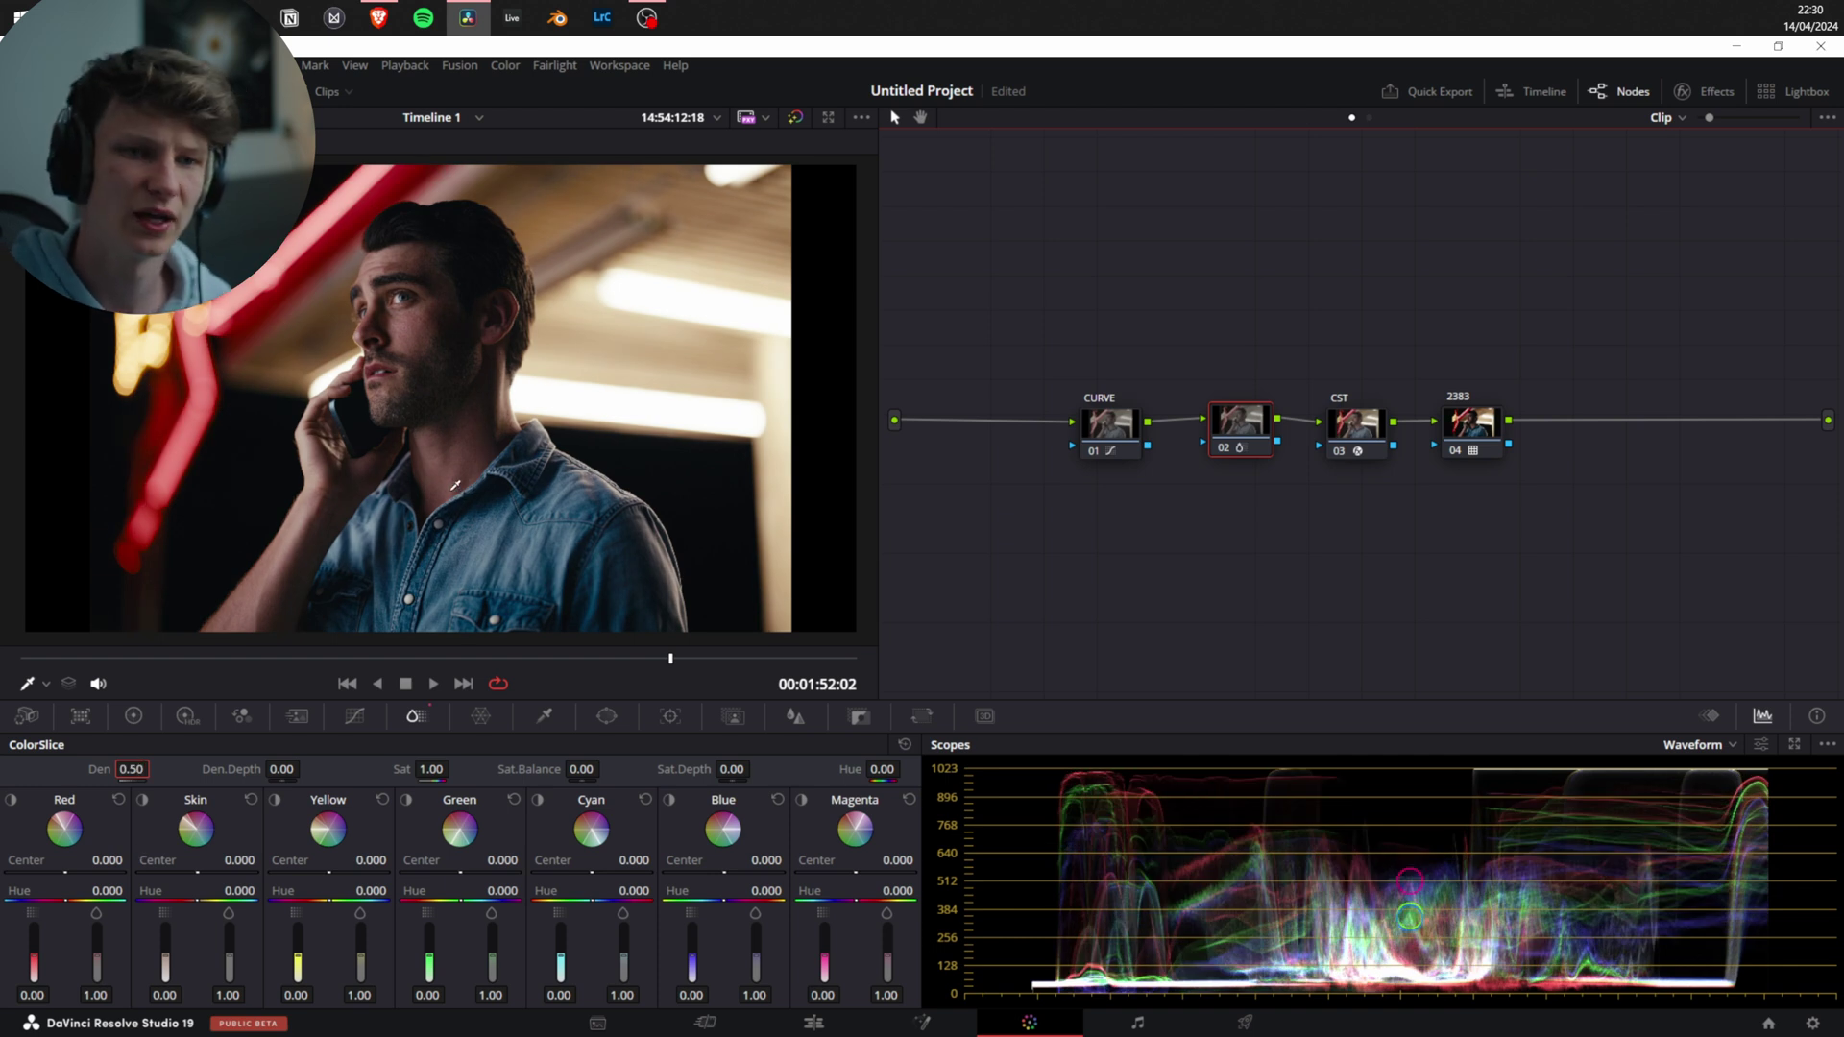
Compare the shot with the ColorSlice node switched off and on
{"action": "key", "text": "ctrl+d"}
{"action": "key", "text": "ctrl+d"}
{"action": "key", "text": "ctrl+d"}
{"action": "key", "text": "ctrl+d"}
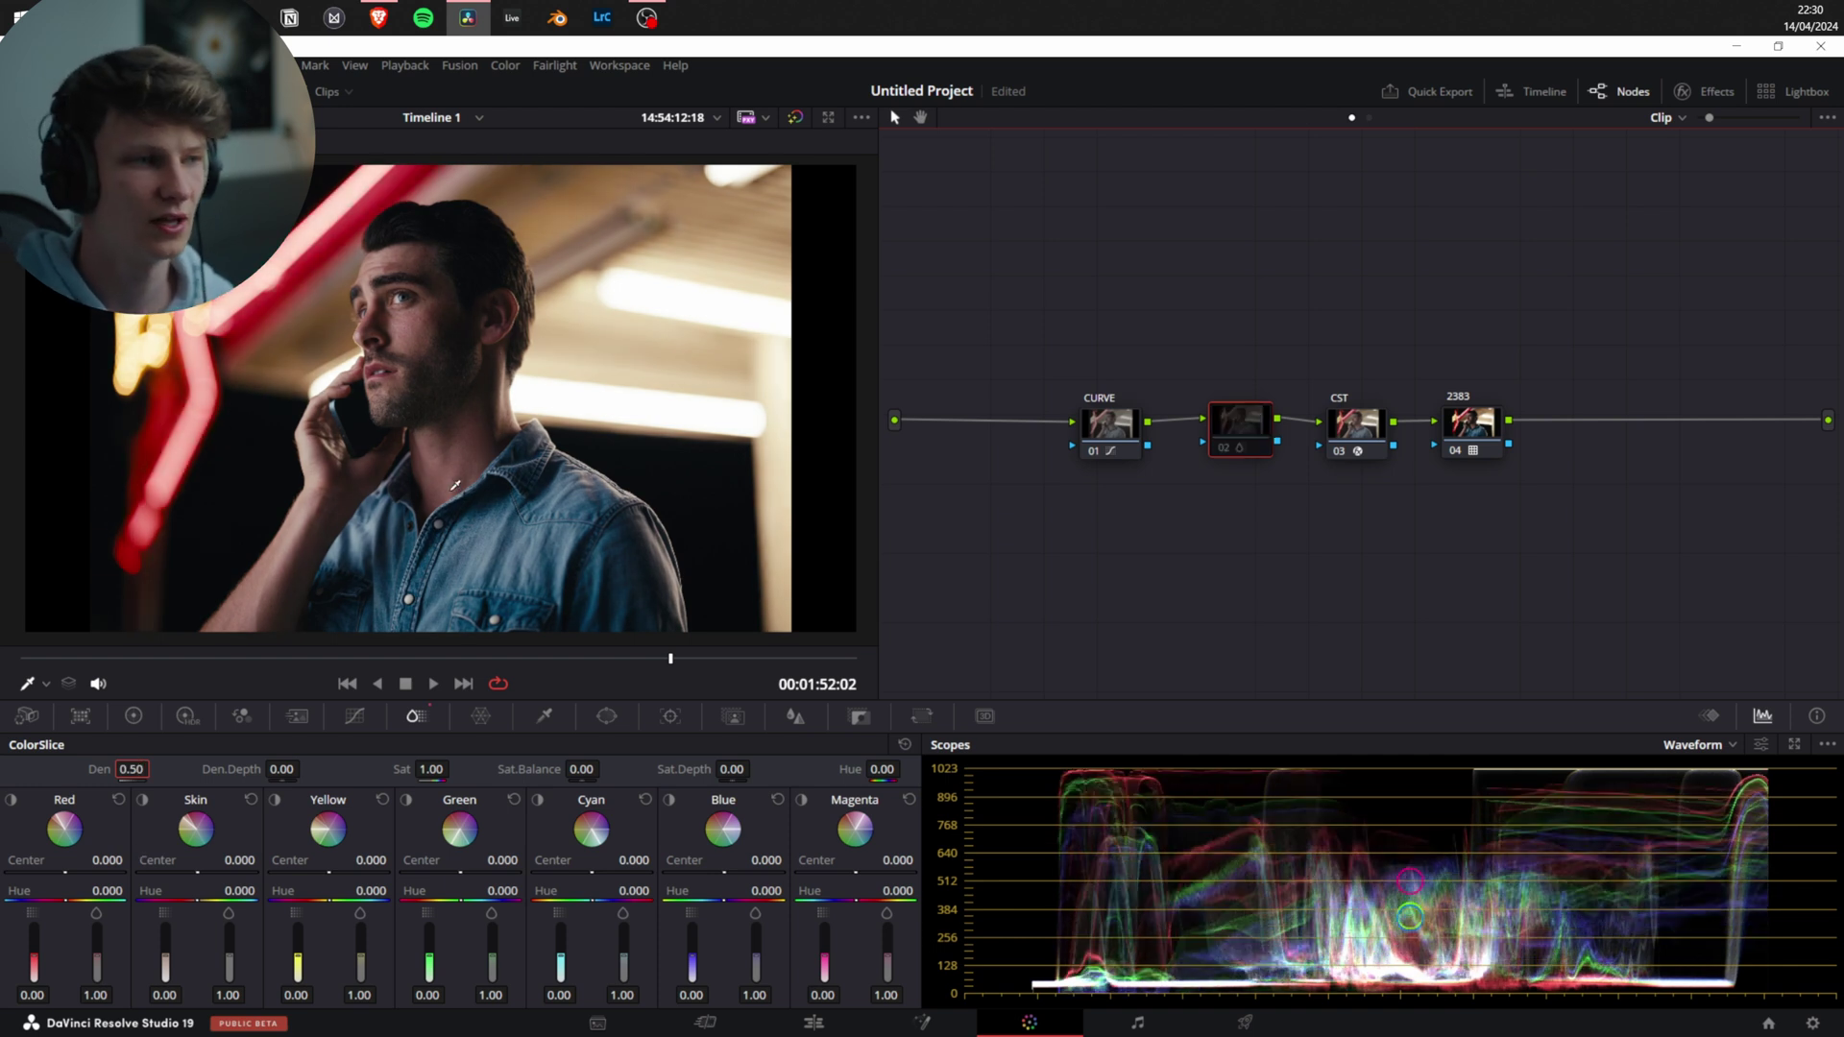
{"action": "left_click", "coordinate": [577, 512]}
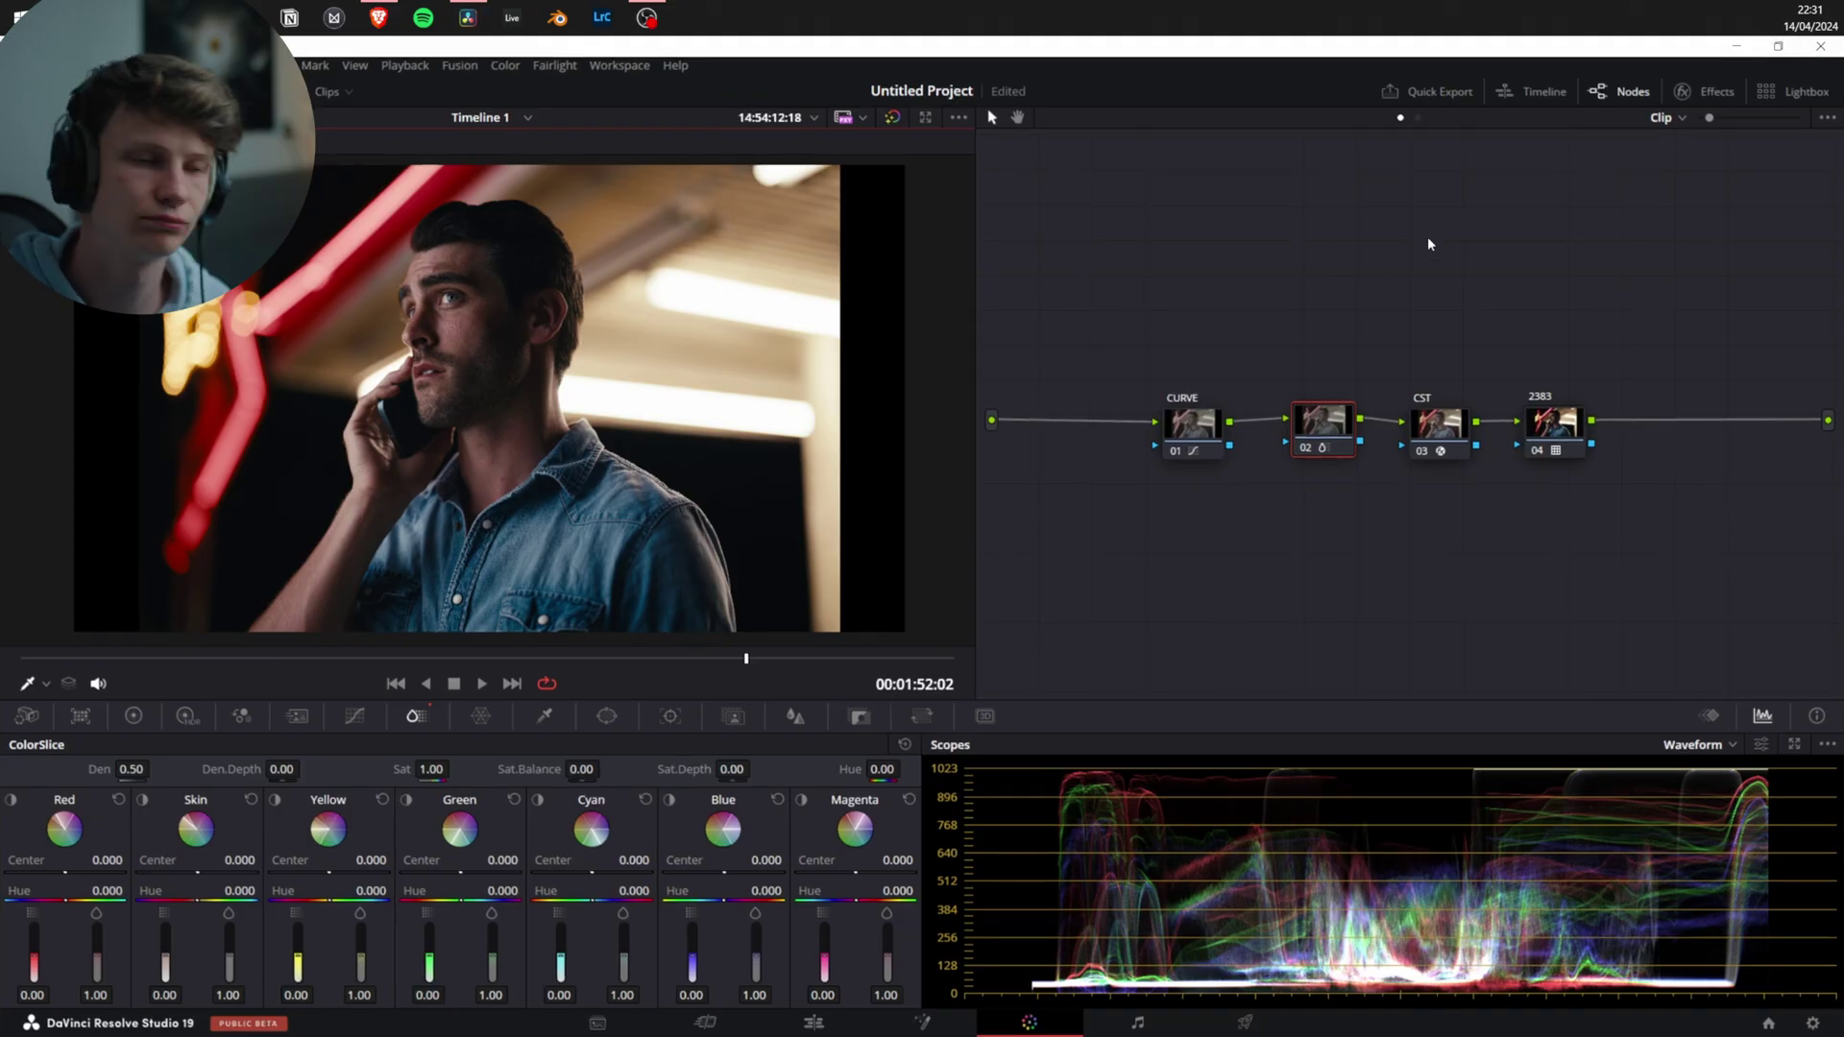
Highlight the range affected by the Skin vector and set its center to about -0.434
{"action": "scroll", "coordinate": [447, 369], "scroll_direction": "up", "scroll_amount": 2}
{"action": "scroll", "coordinate": [447, 368], "scroll_direction": "up", "scroll_amount": 3}
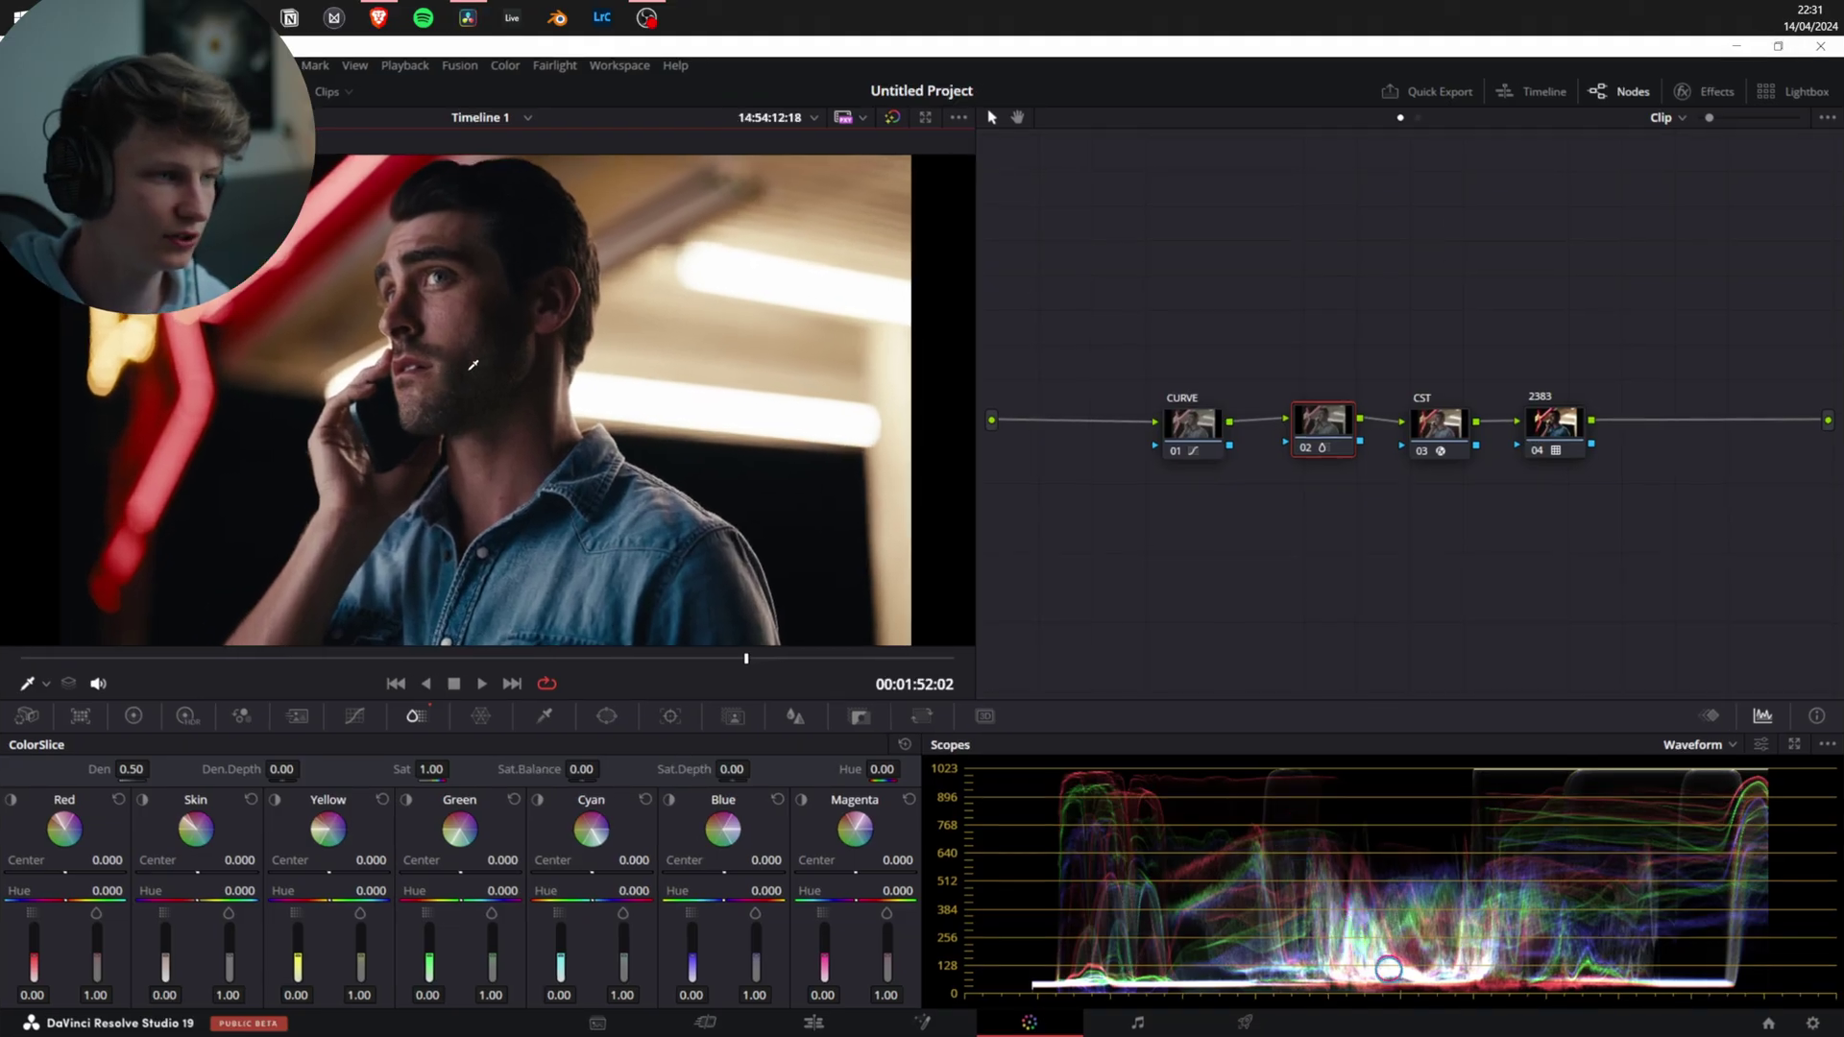
{"action": "scroll", "coordinate": [482, 278], "scroll_direction": "up", "scroll_amount": 1}
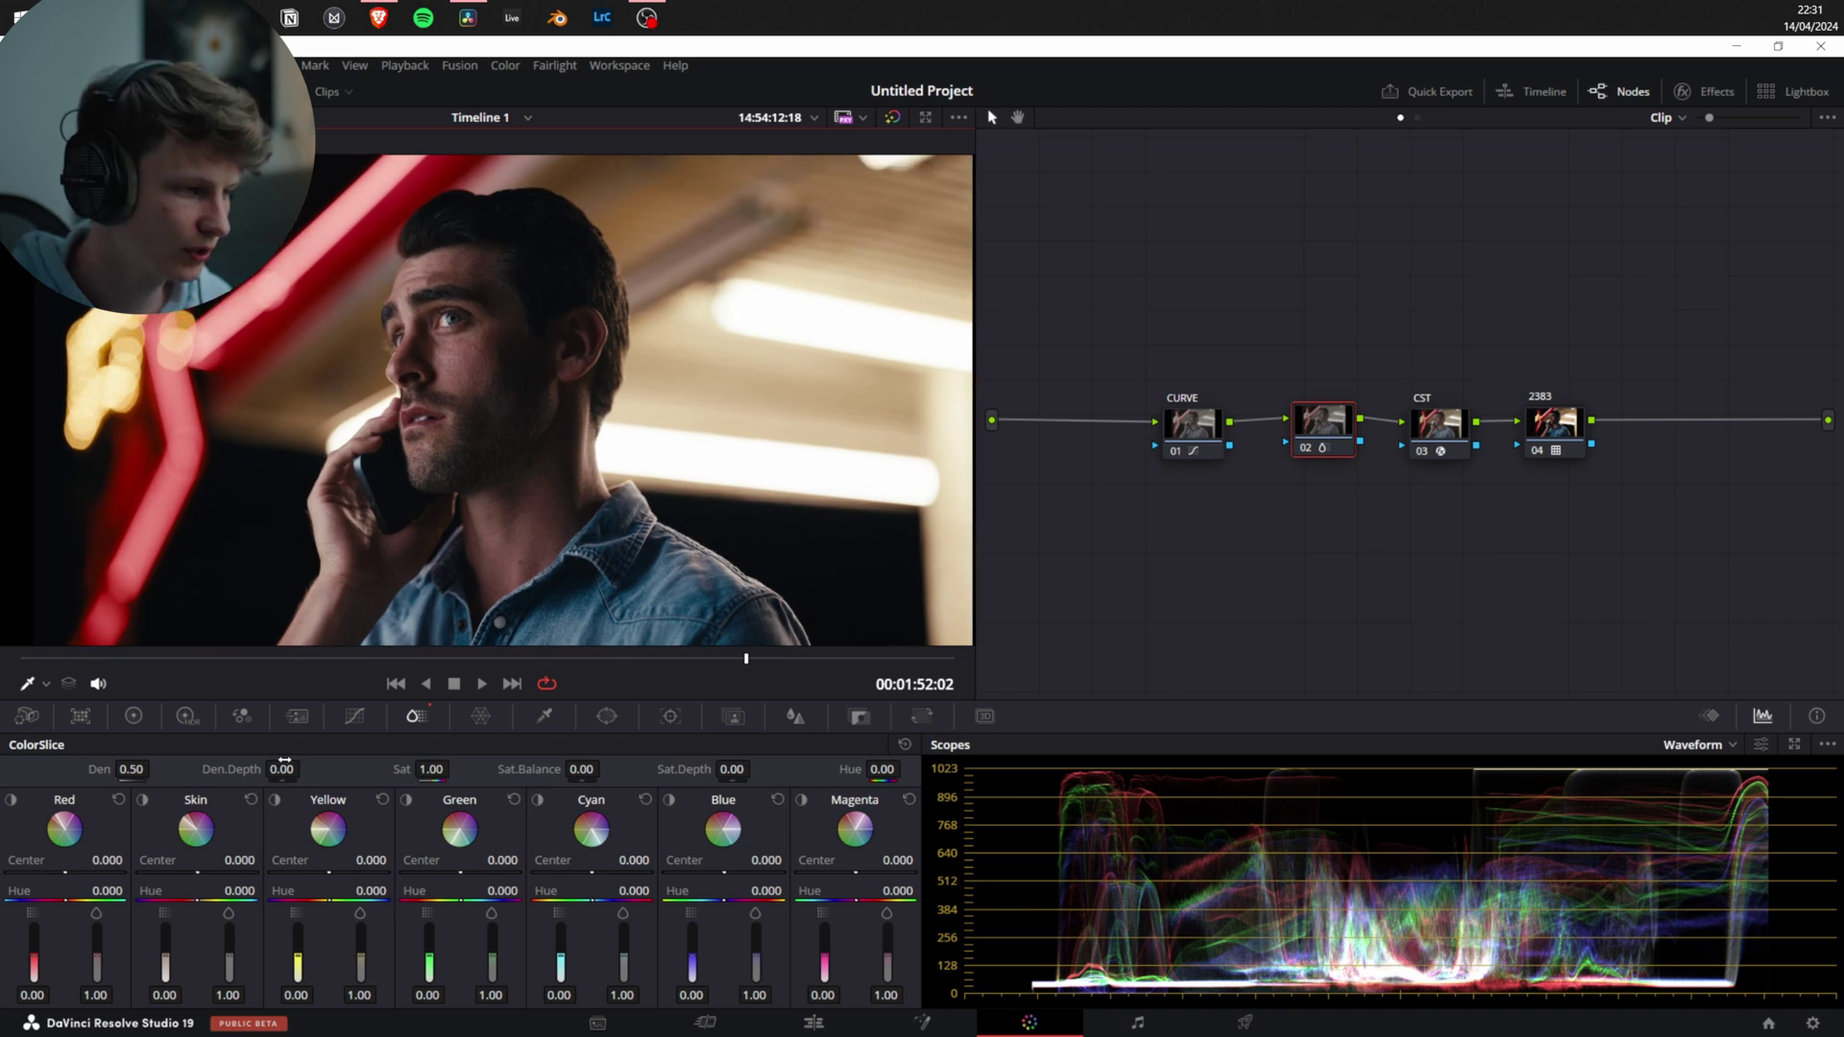
{"action": "left_click", "coordinate": [144, 802]}
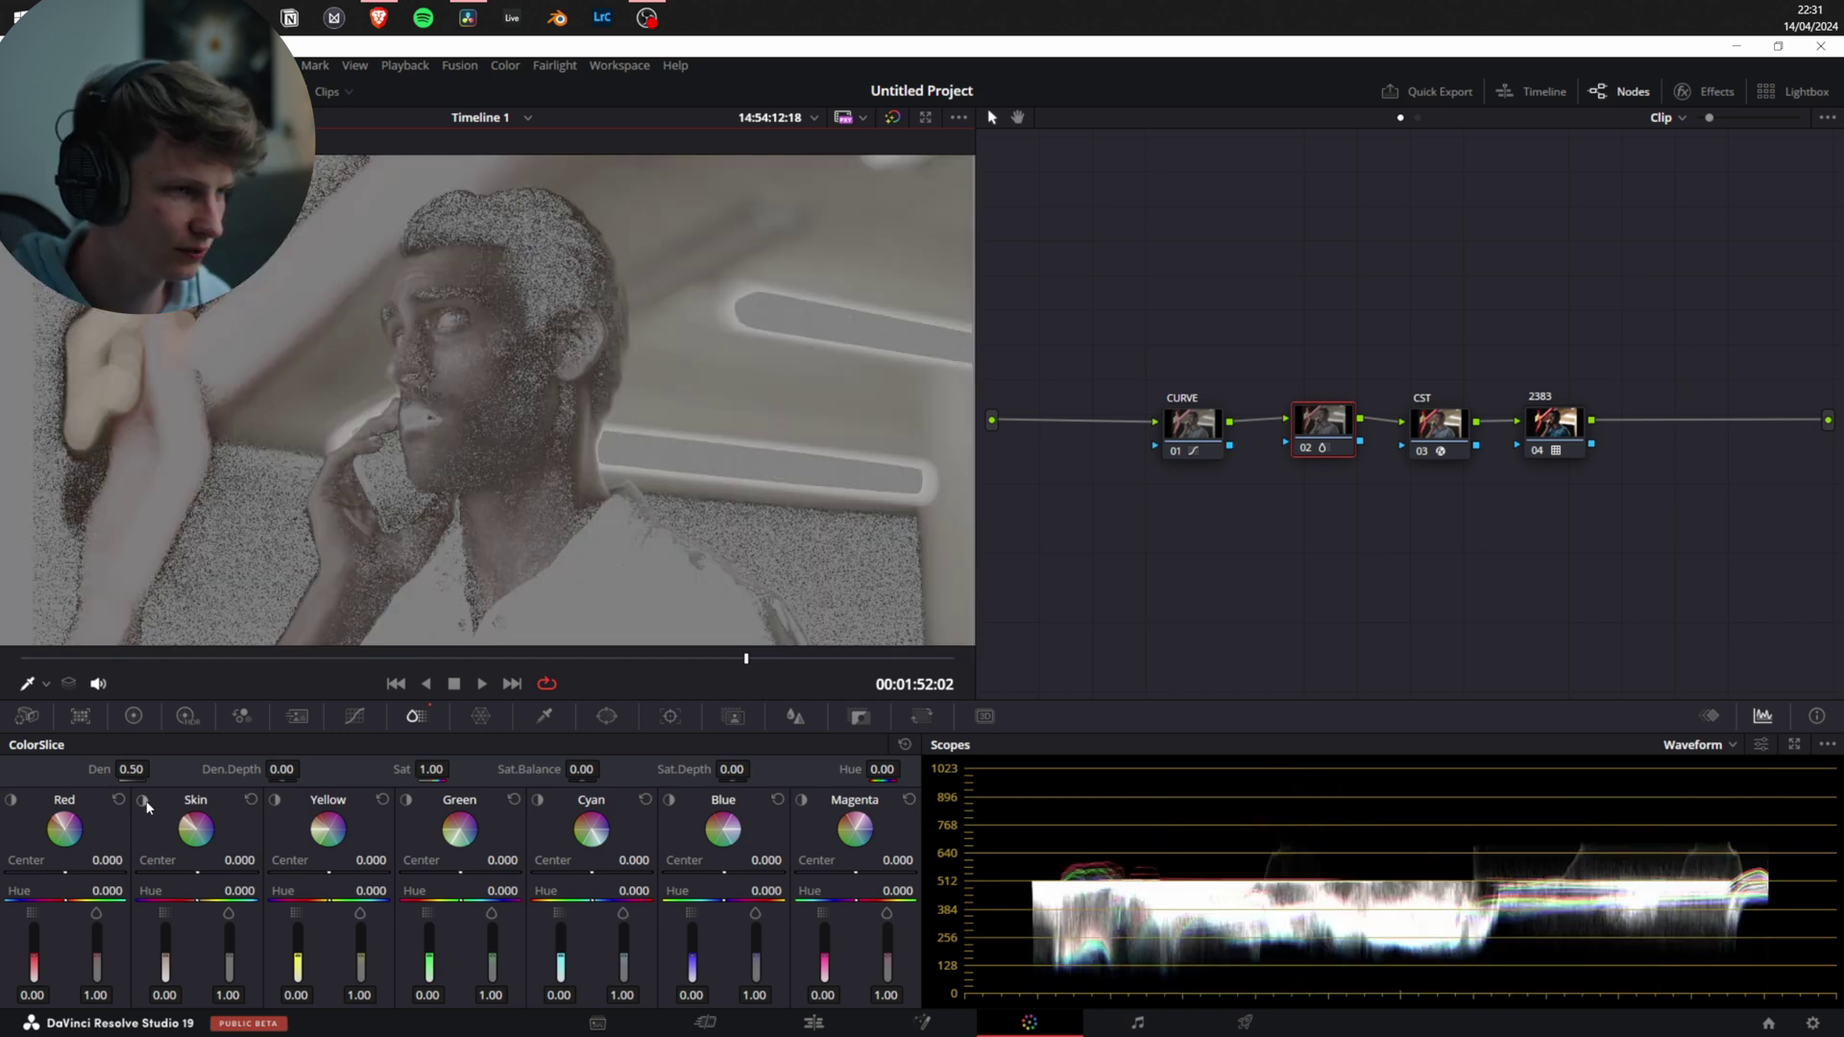
{"action": "left_click", "coordinate": [144, 803]}
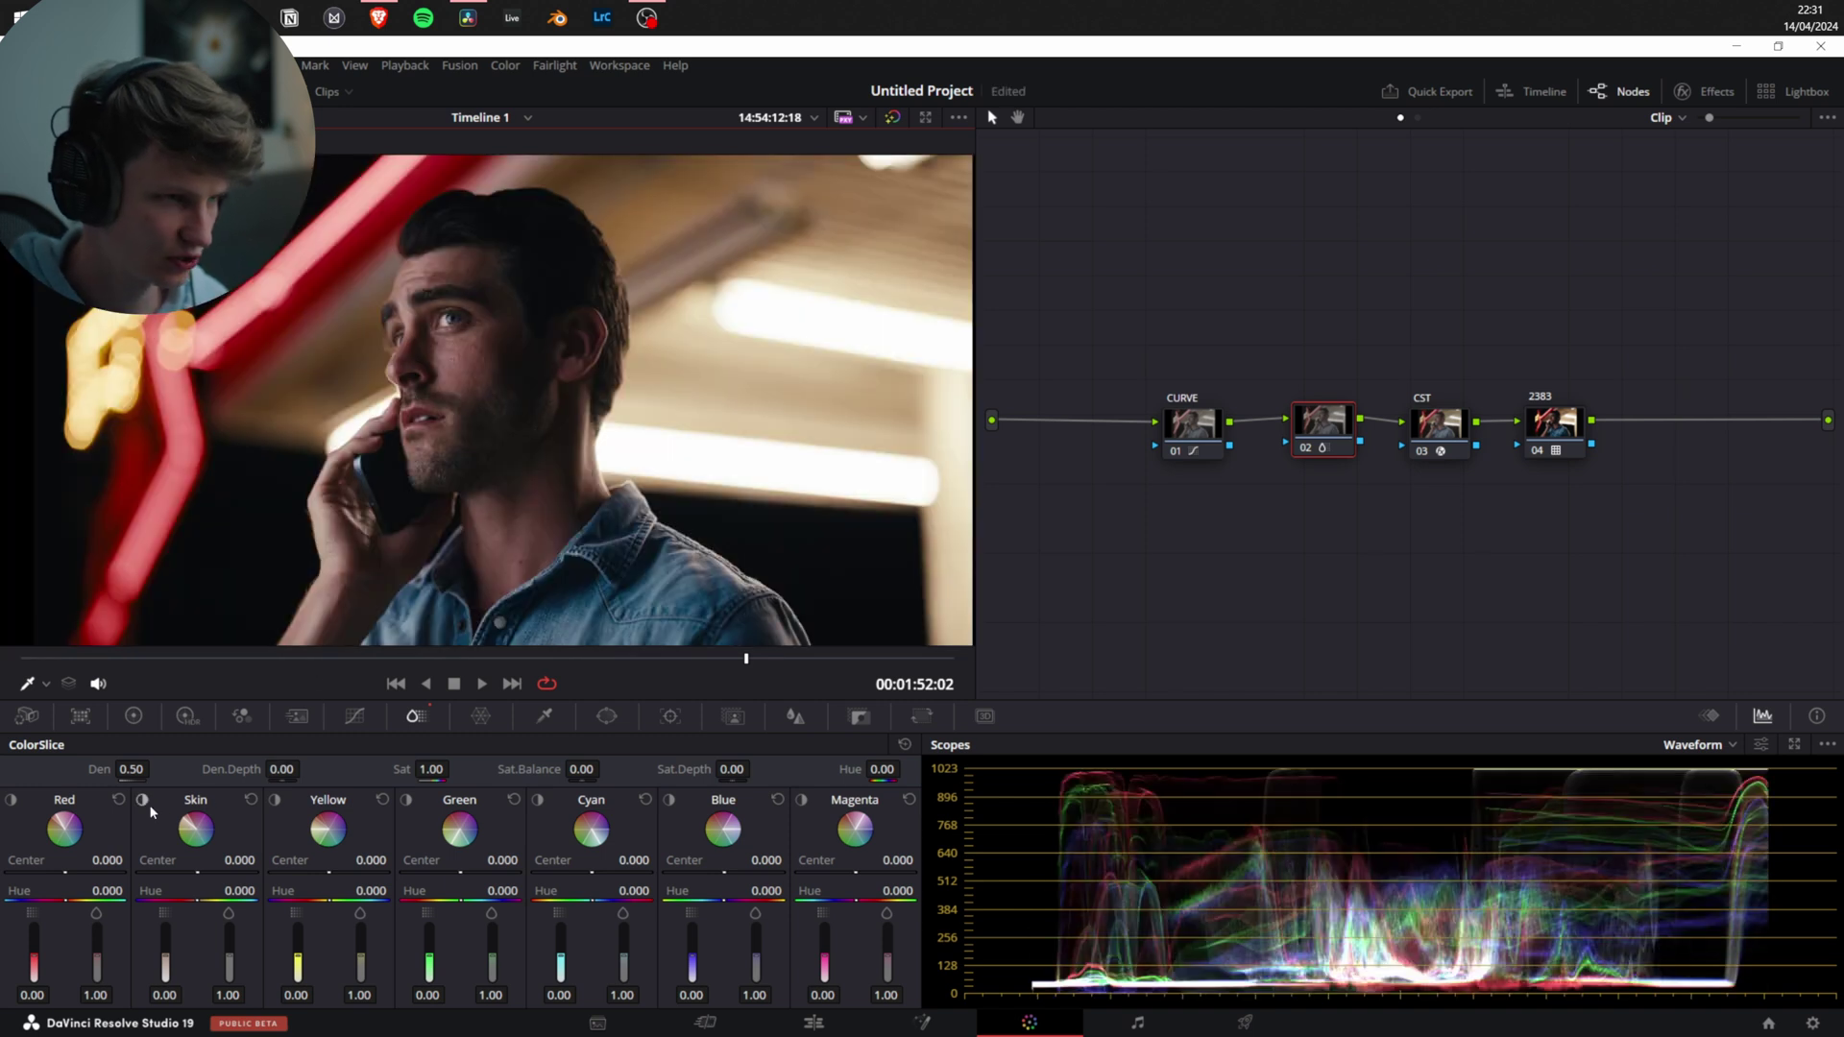
{"action": "left_click", "coordinate": [144, 803]}
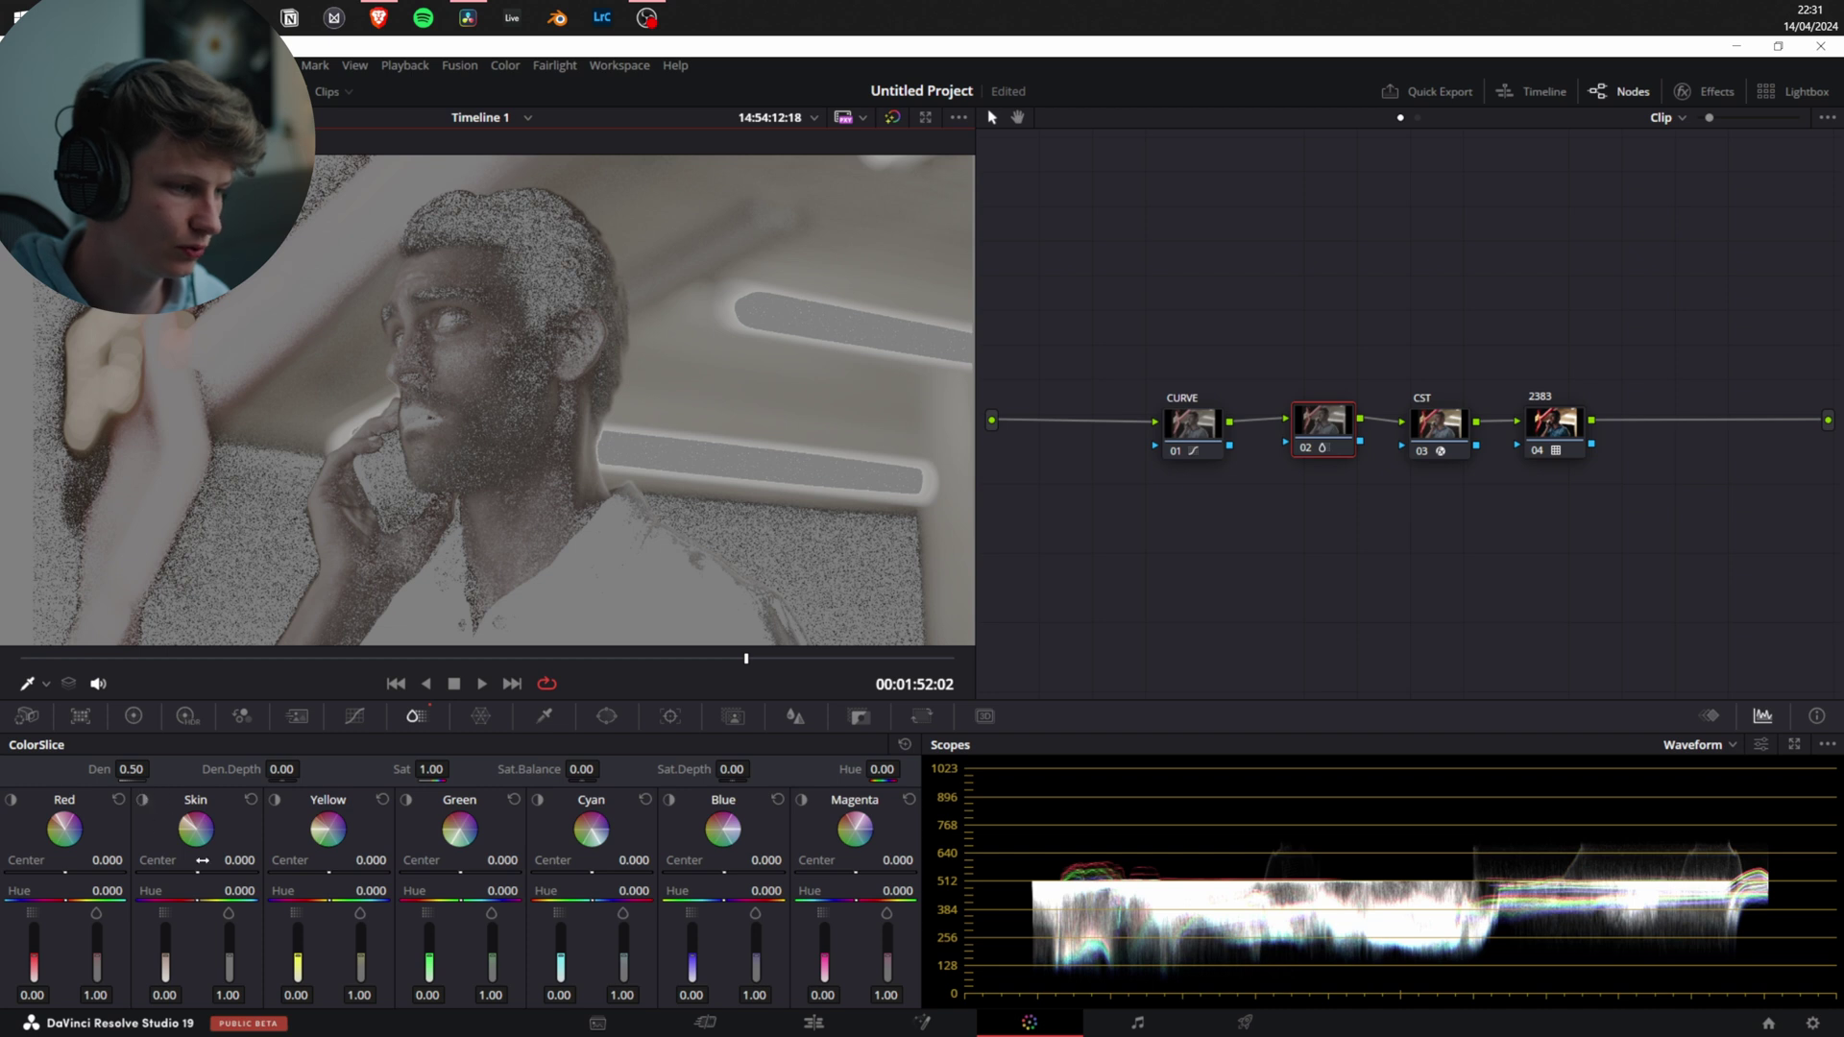
{"action": "left_click_drag", "start_coordinate": [203, 860], "coordinate": [148, 861]}
Display the scopes as a Vectorscope and set the Skin vector's hue to about -0.070 and its saturation to about 1.06
{"action": "left_click", "coordinate": [1710, 745]}
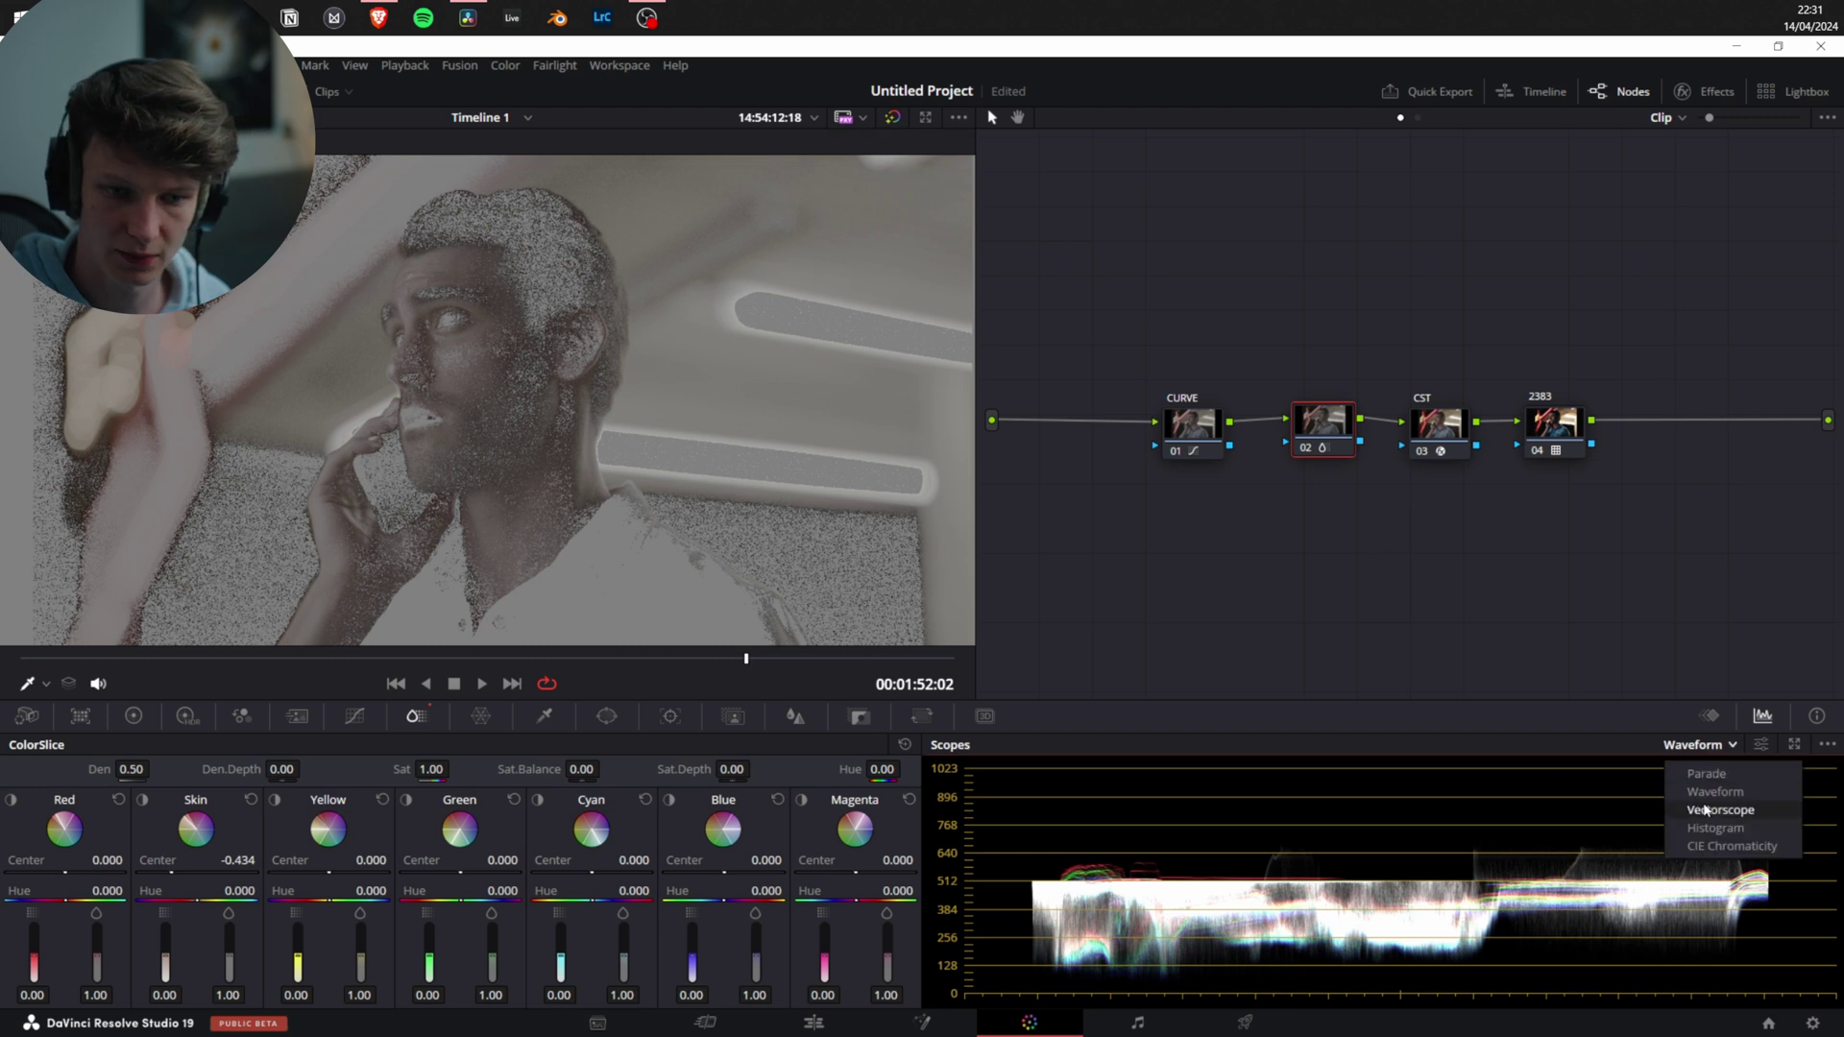
{"action": "left_click", "coordinate": [1705, 810]}
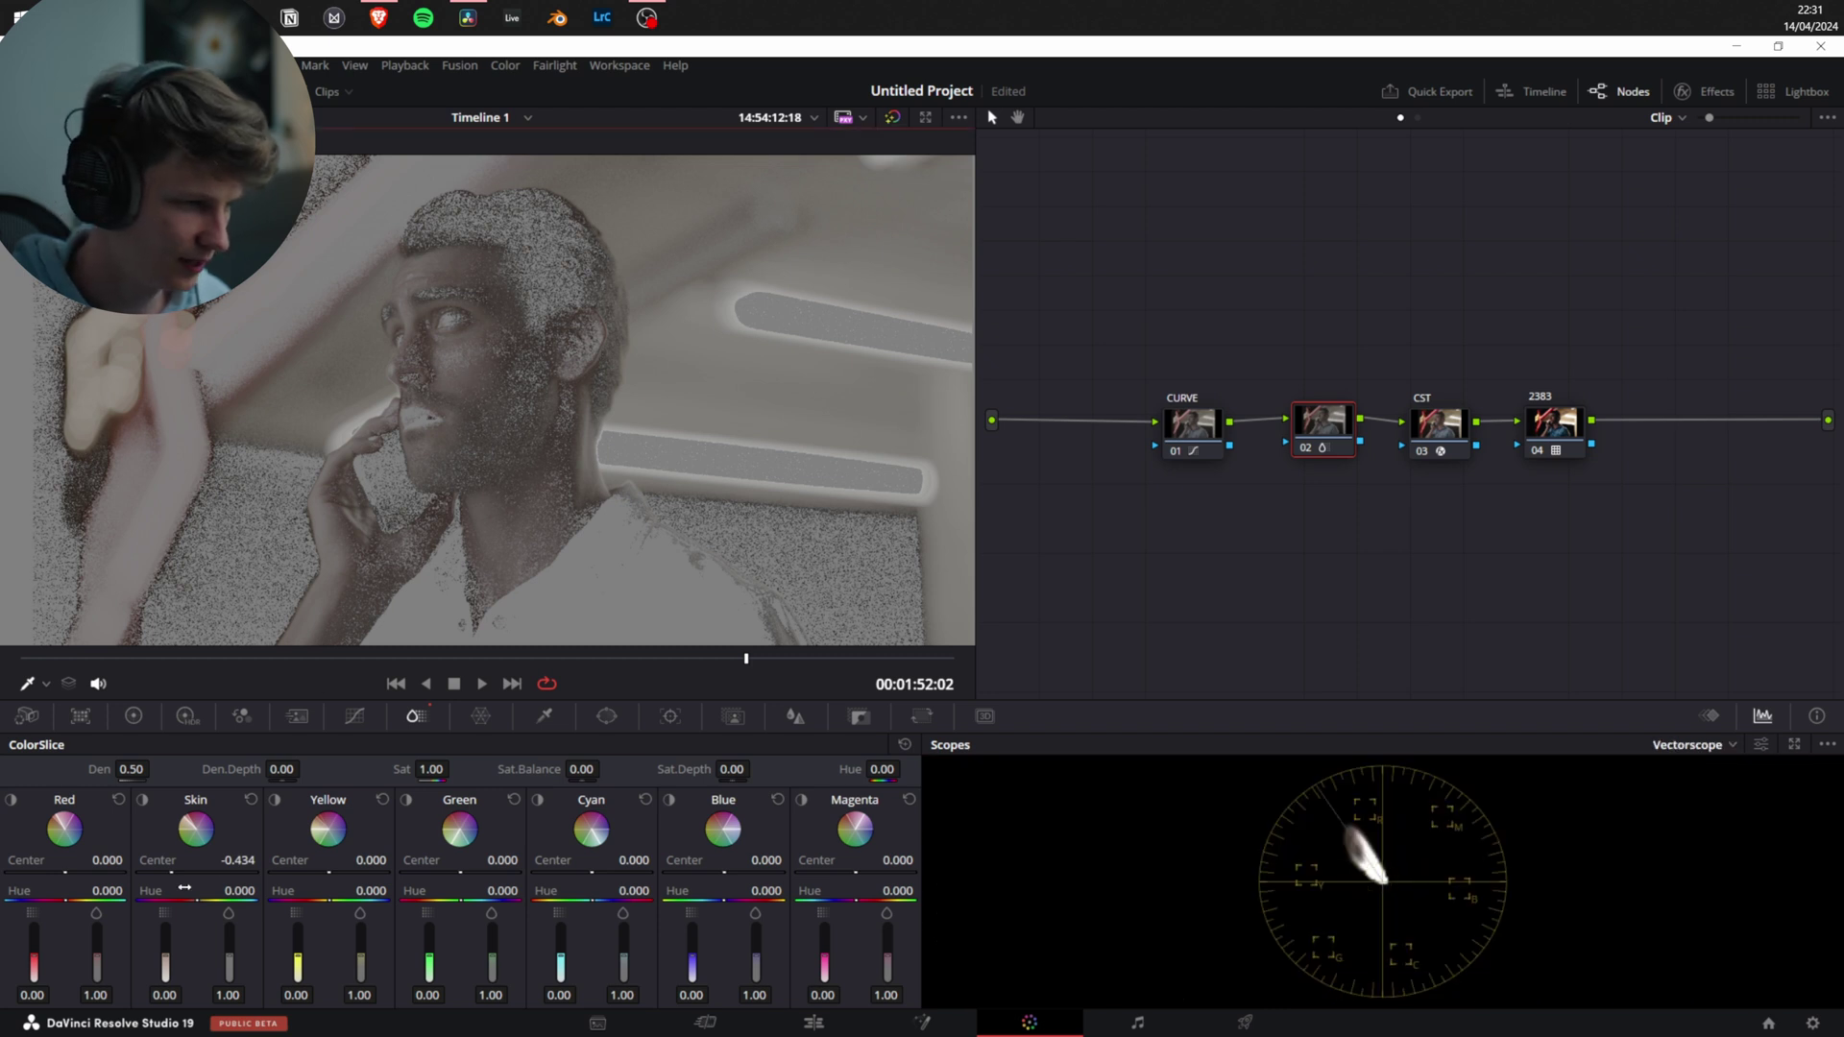
{"action": "left_click_drag", "start_coordinate": [196, 901], "coordinate": [227, 933]}
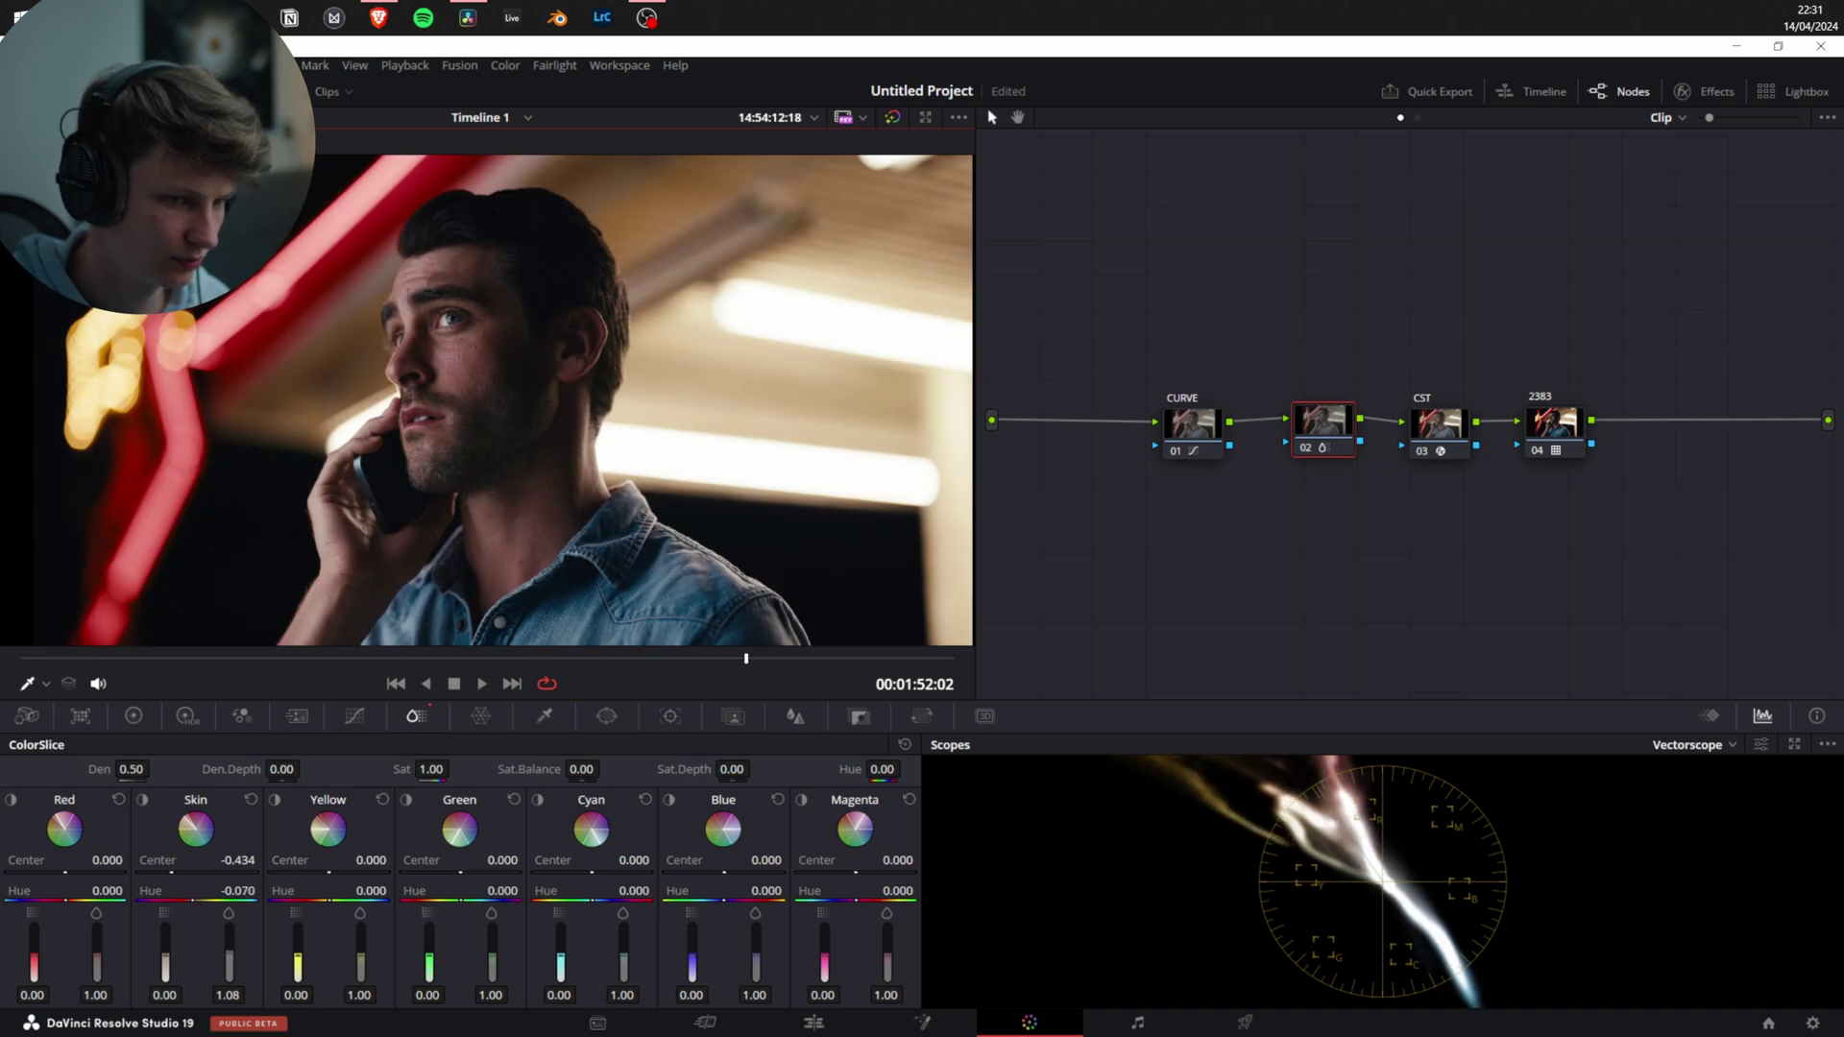
{"action": "left_click_drag", "start_coordinate": [229, 952], "coordinate": [228, 954]}
{"action": "scroll", "coordinate": [1402, 854], "scroll_direction": "down", "scroll_amount": 5}
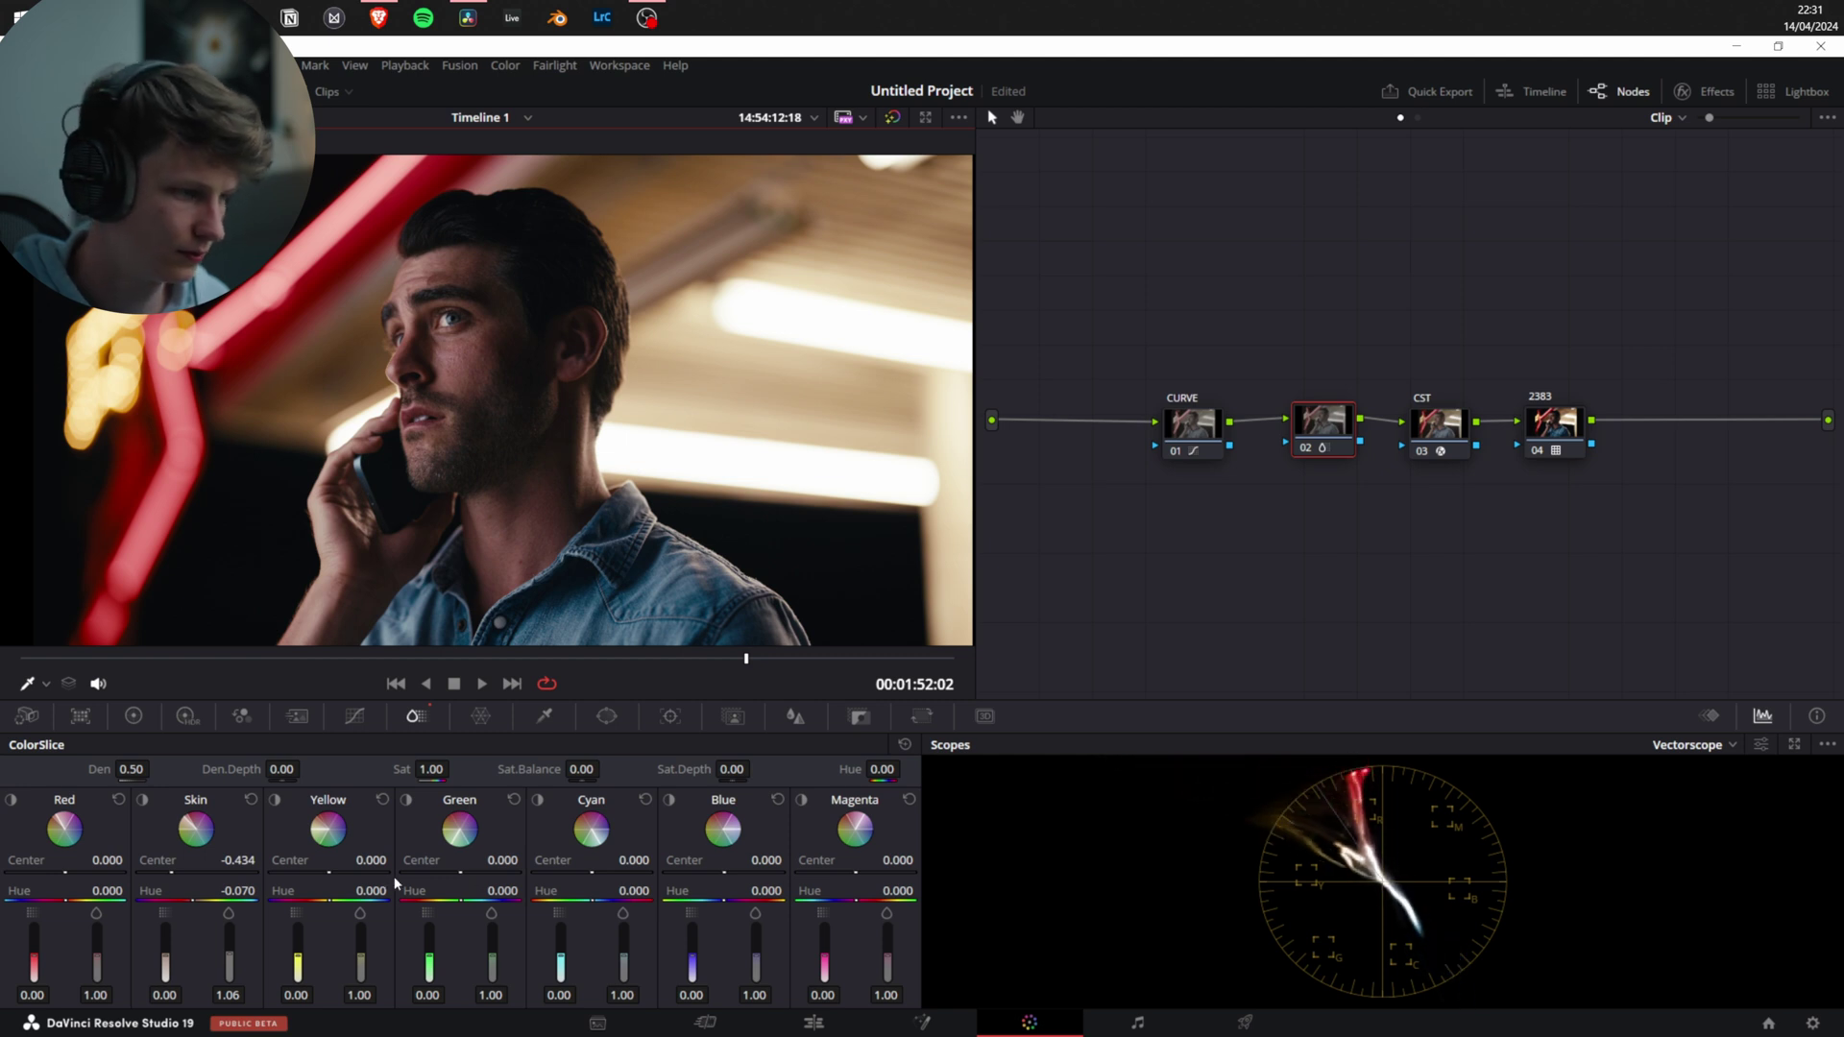
Adjust the Skin vector's density to about -0.17 and saturation to 1.04, and the Red vector's density to about 0.06
{"action": "left_click_drag", "start_coordinate": [165, 959], "coordinate": [165, 972]}
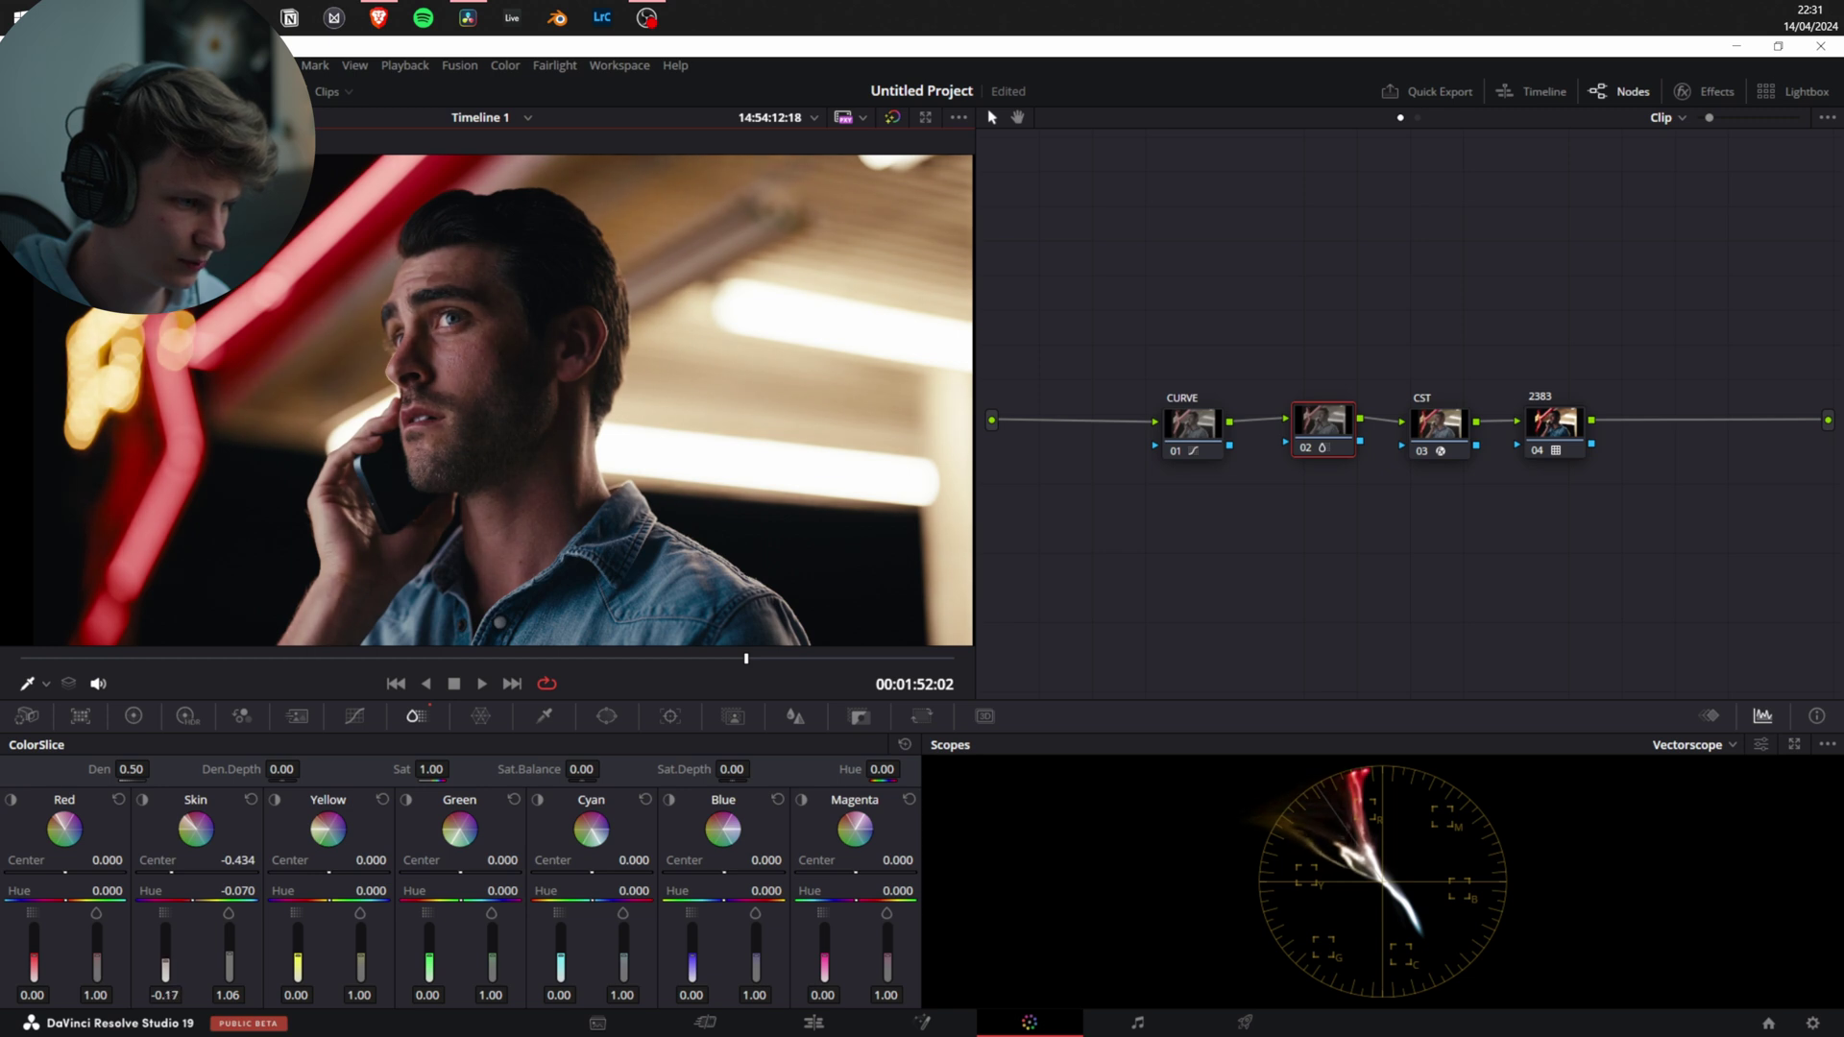
{"action": "key", "text": "shift+d"}
{"action": "key", "text": "shift+d"}
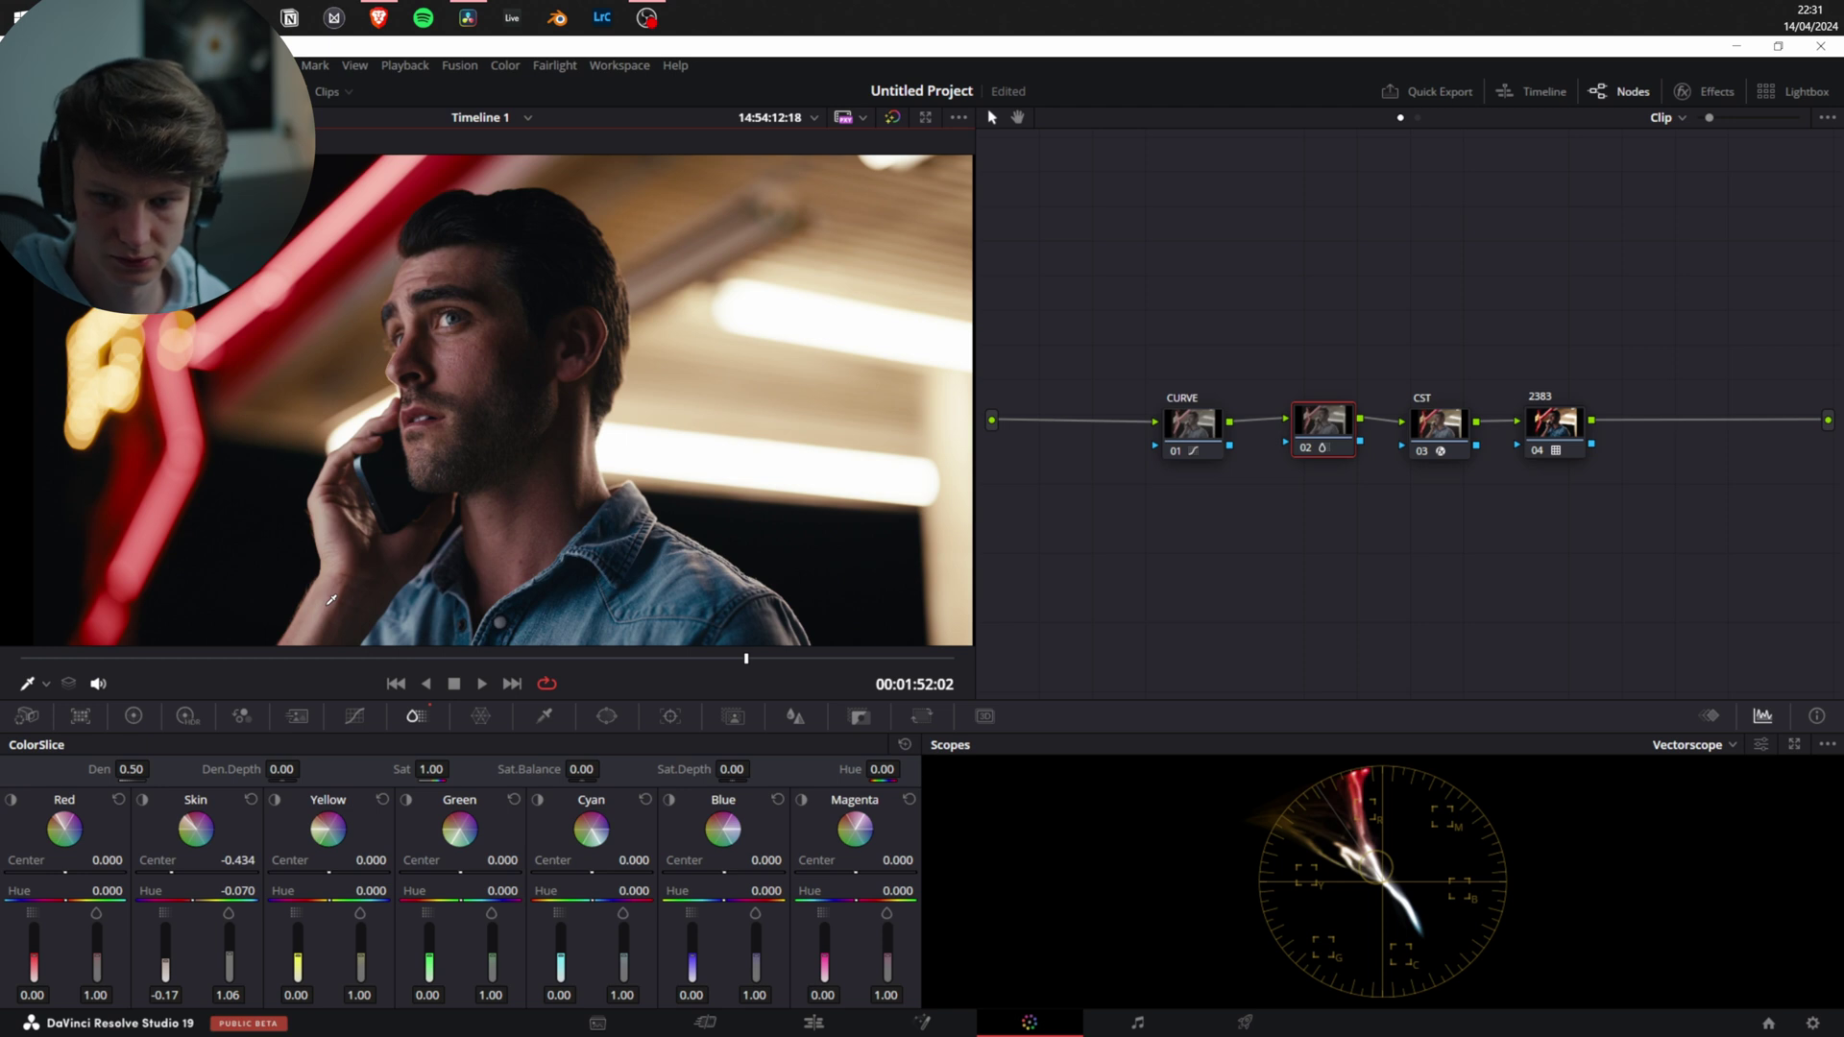
{"action": "left_click_drag", "start_coordinate": [34, 955], "coordinate": [33, 954]}
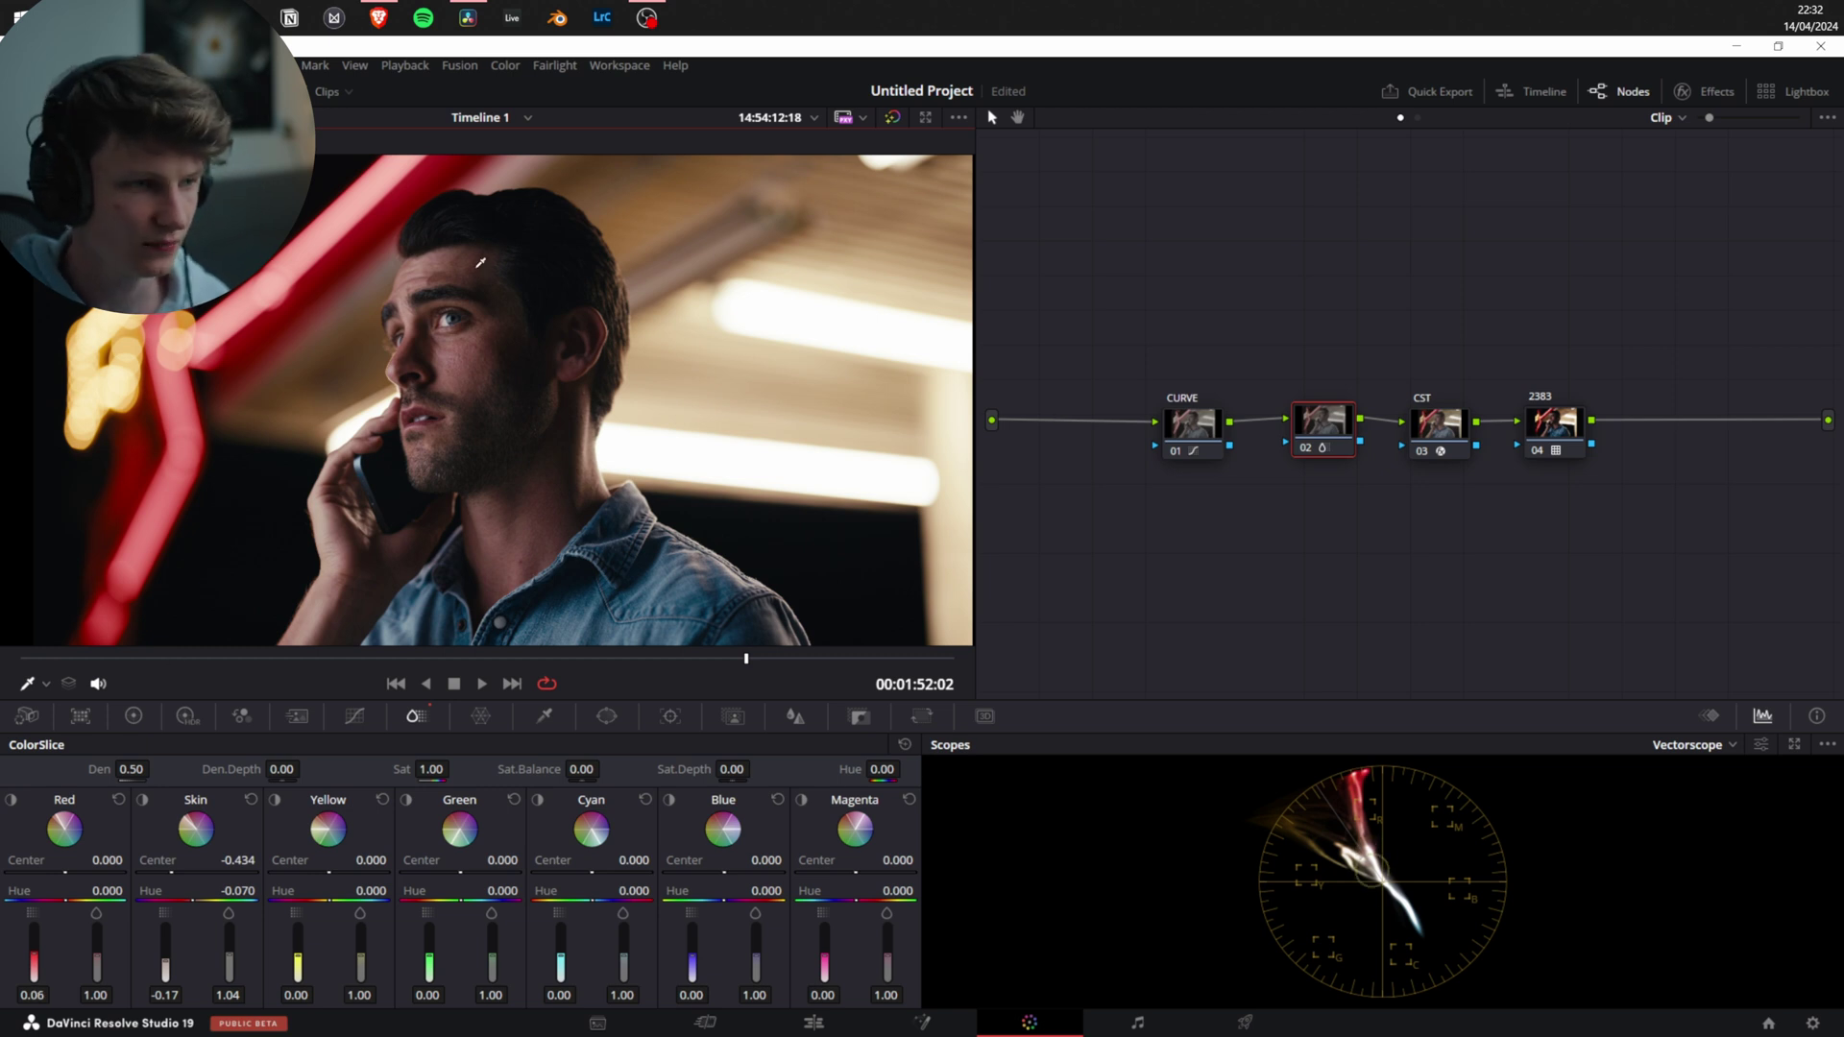
Examine the denim shirt up close and preview the Cyan, Green and Blue vector highlights to see which one covers it
{"action": "scroll", "coordinate": [625, 586], "scroll_direction": "up", "scroll_amount": 2}
{"action": "left_click_drag", "start_coordinate": [629, 625], "coordinate": [644, 346]}
{"action": "scroll", "coordinate": [691, 249], "scroll_direction": "up", "scroll_amount": 1}
{"action": "left_click_drag", "start_coordinate": [703, 236], "coordinate": [650, 366]}
{"action": "key", "text": "ctrl+d"}
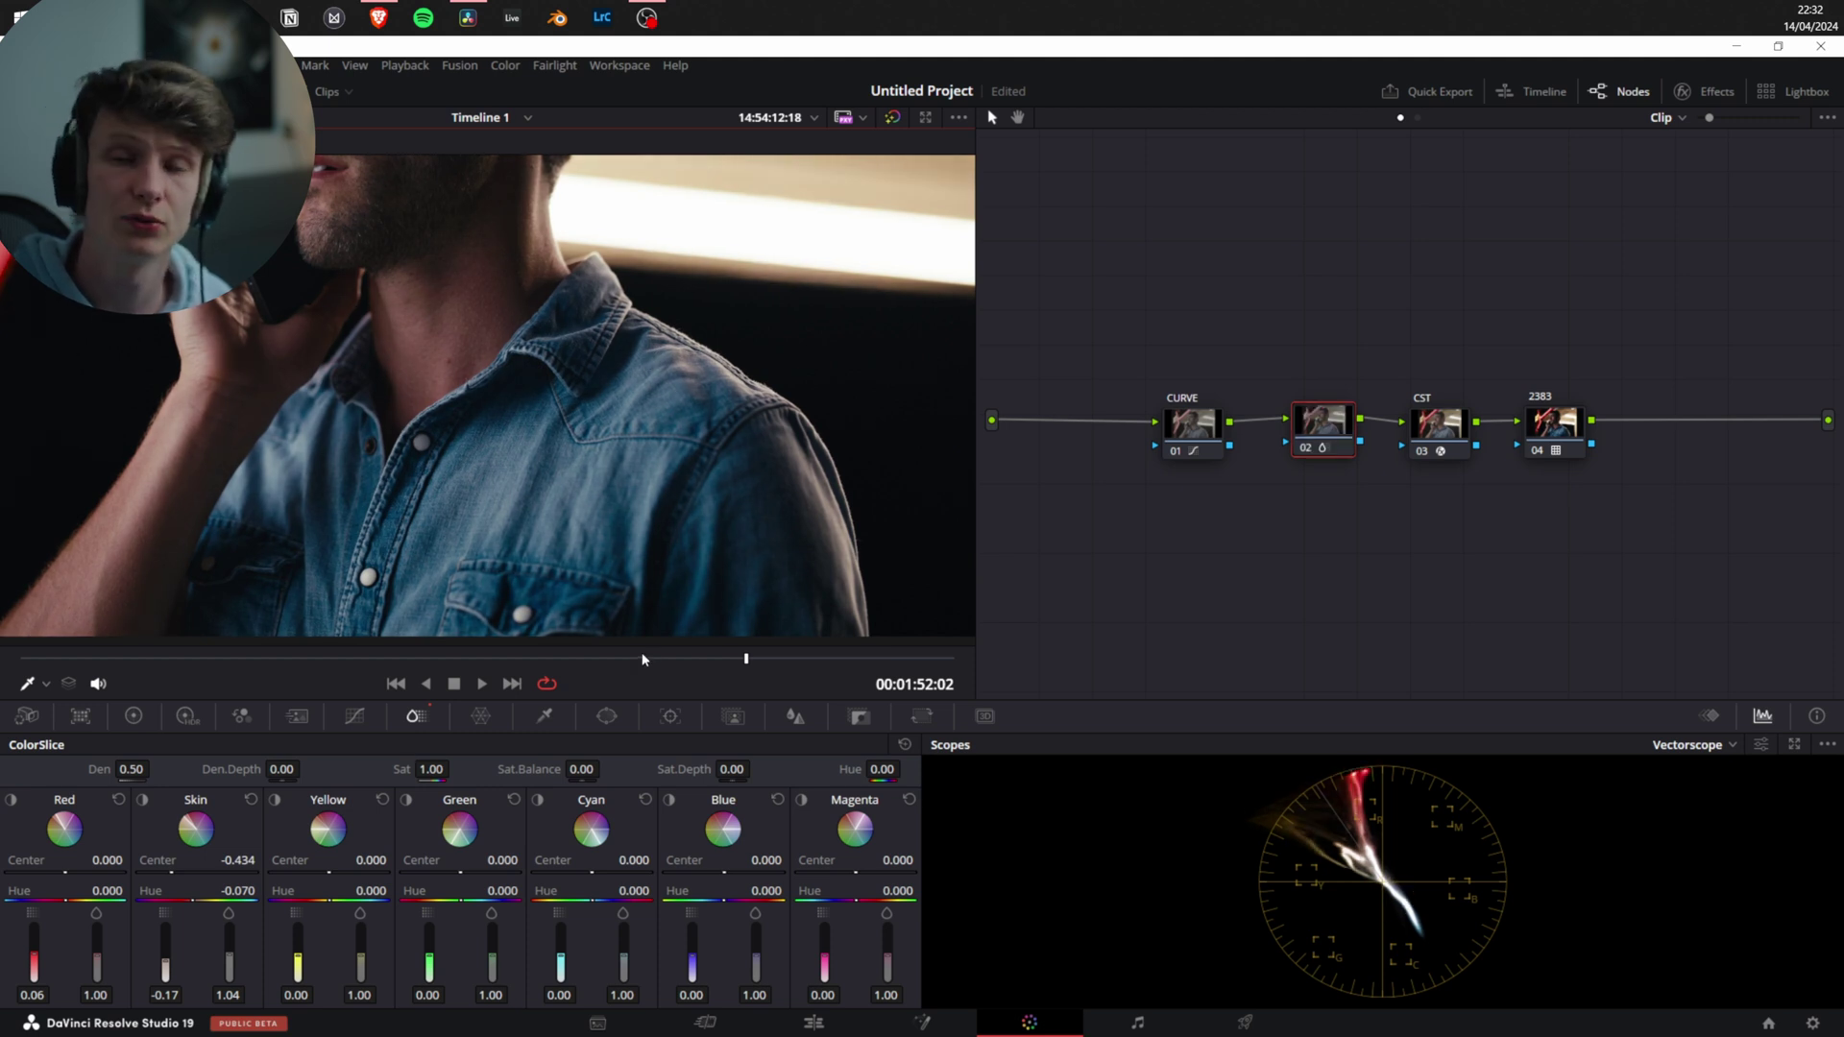
{"action": "left_click", "coordinate": [537, 799]}
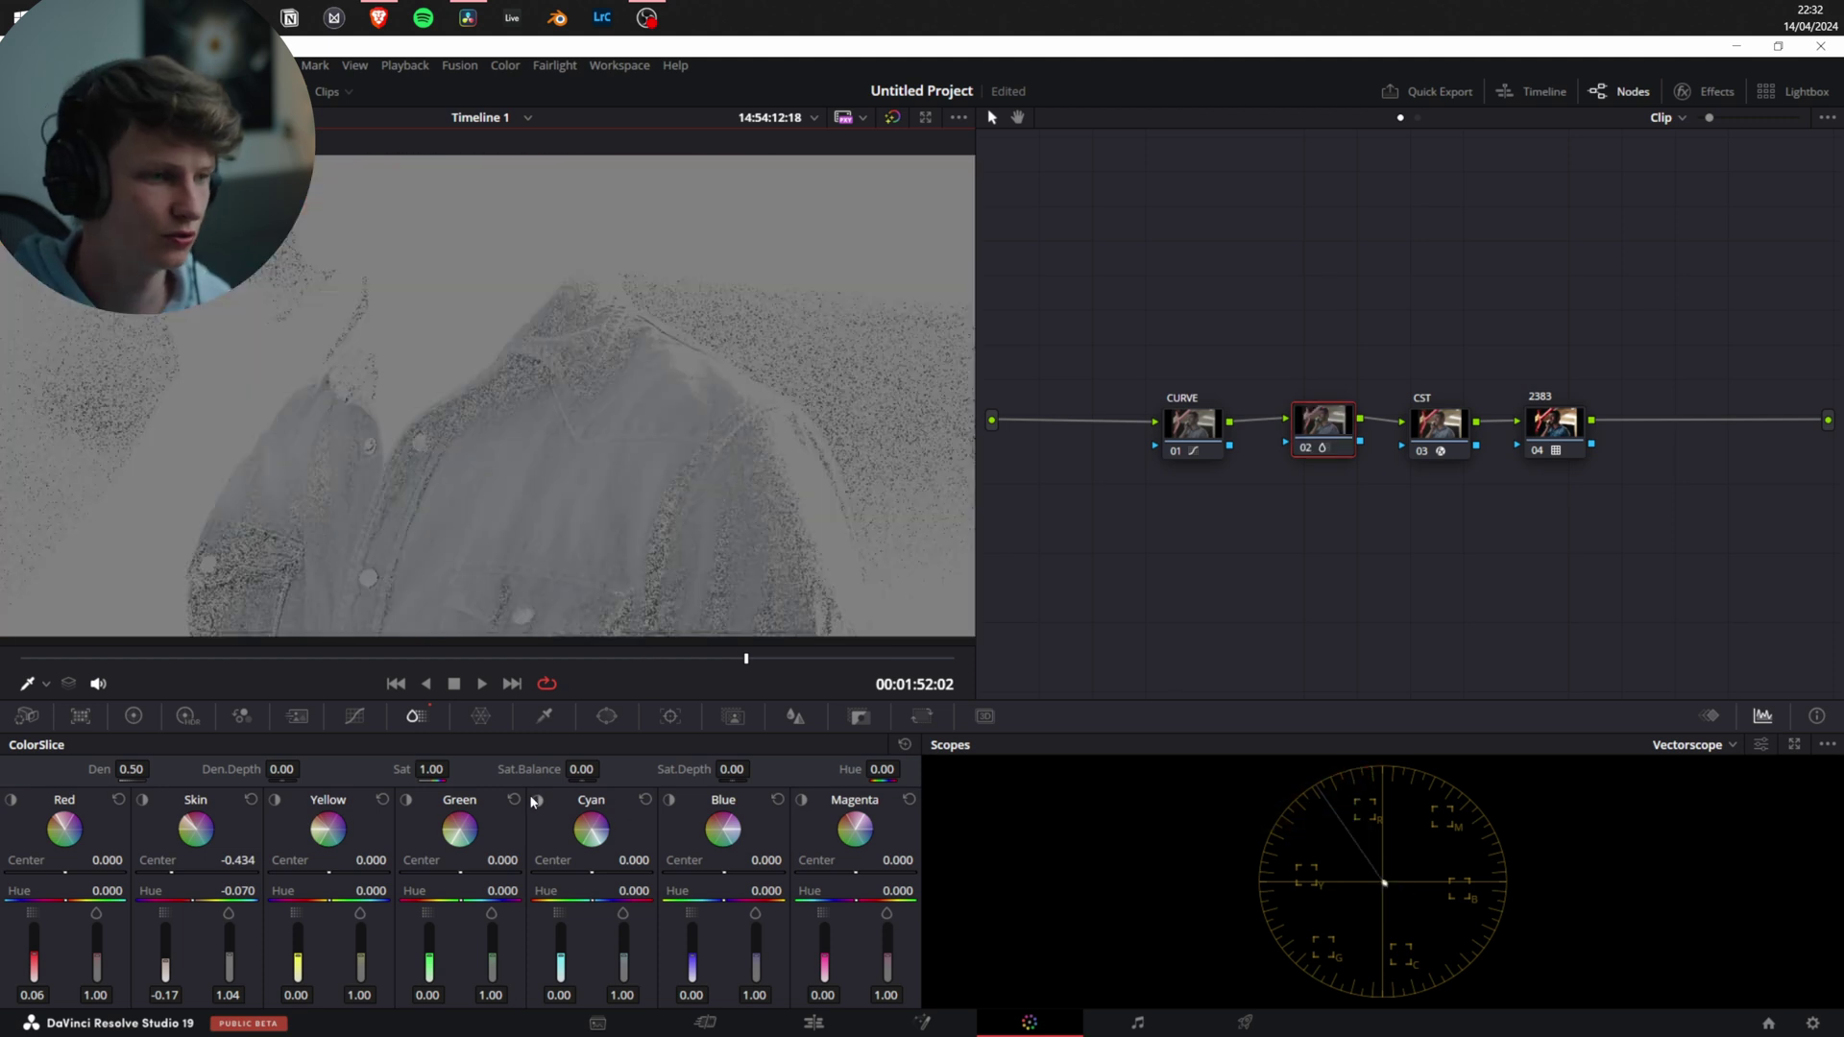
{"action": "left_click", "coordinate": [537, 799]}
{"action": "left_click", "coordinate": [406, 800]}
{"action": "left_click", "coordinate": [405, 800]}
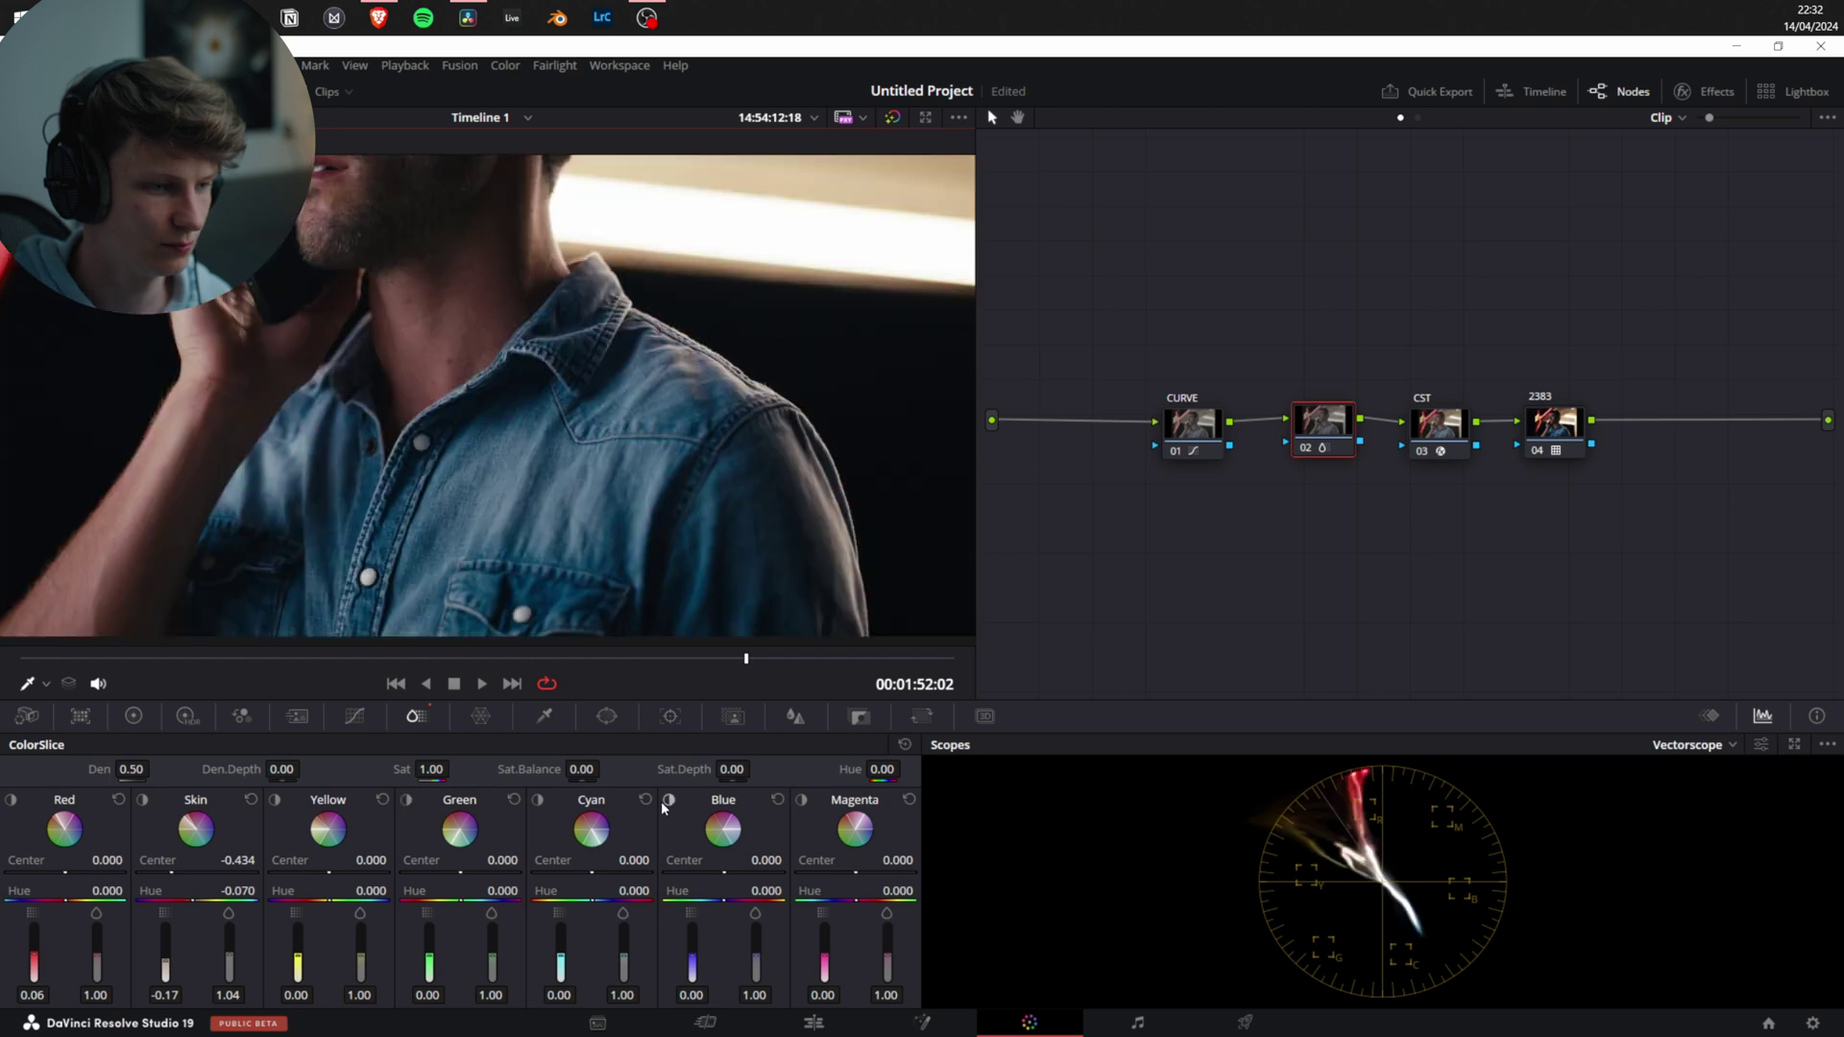
{"action": "left_click", "coordinate": [671, 800]}
{"action": "left_click", "coordinate": [671, 800]}
{"action": "left_click", "coordinate": [670, 800]}
{"action": "left_click", "coordinate": [671, 800]}
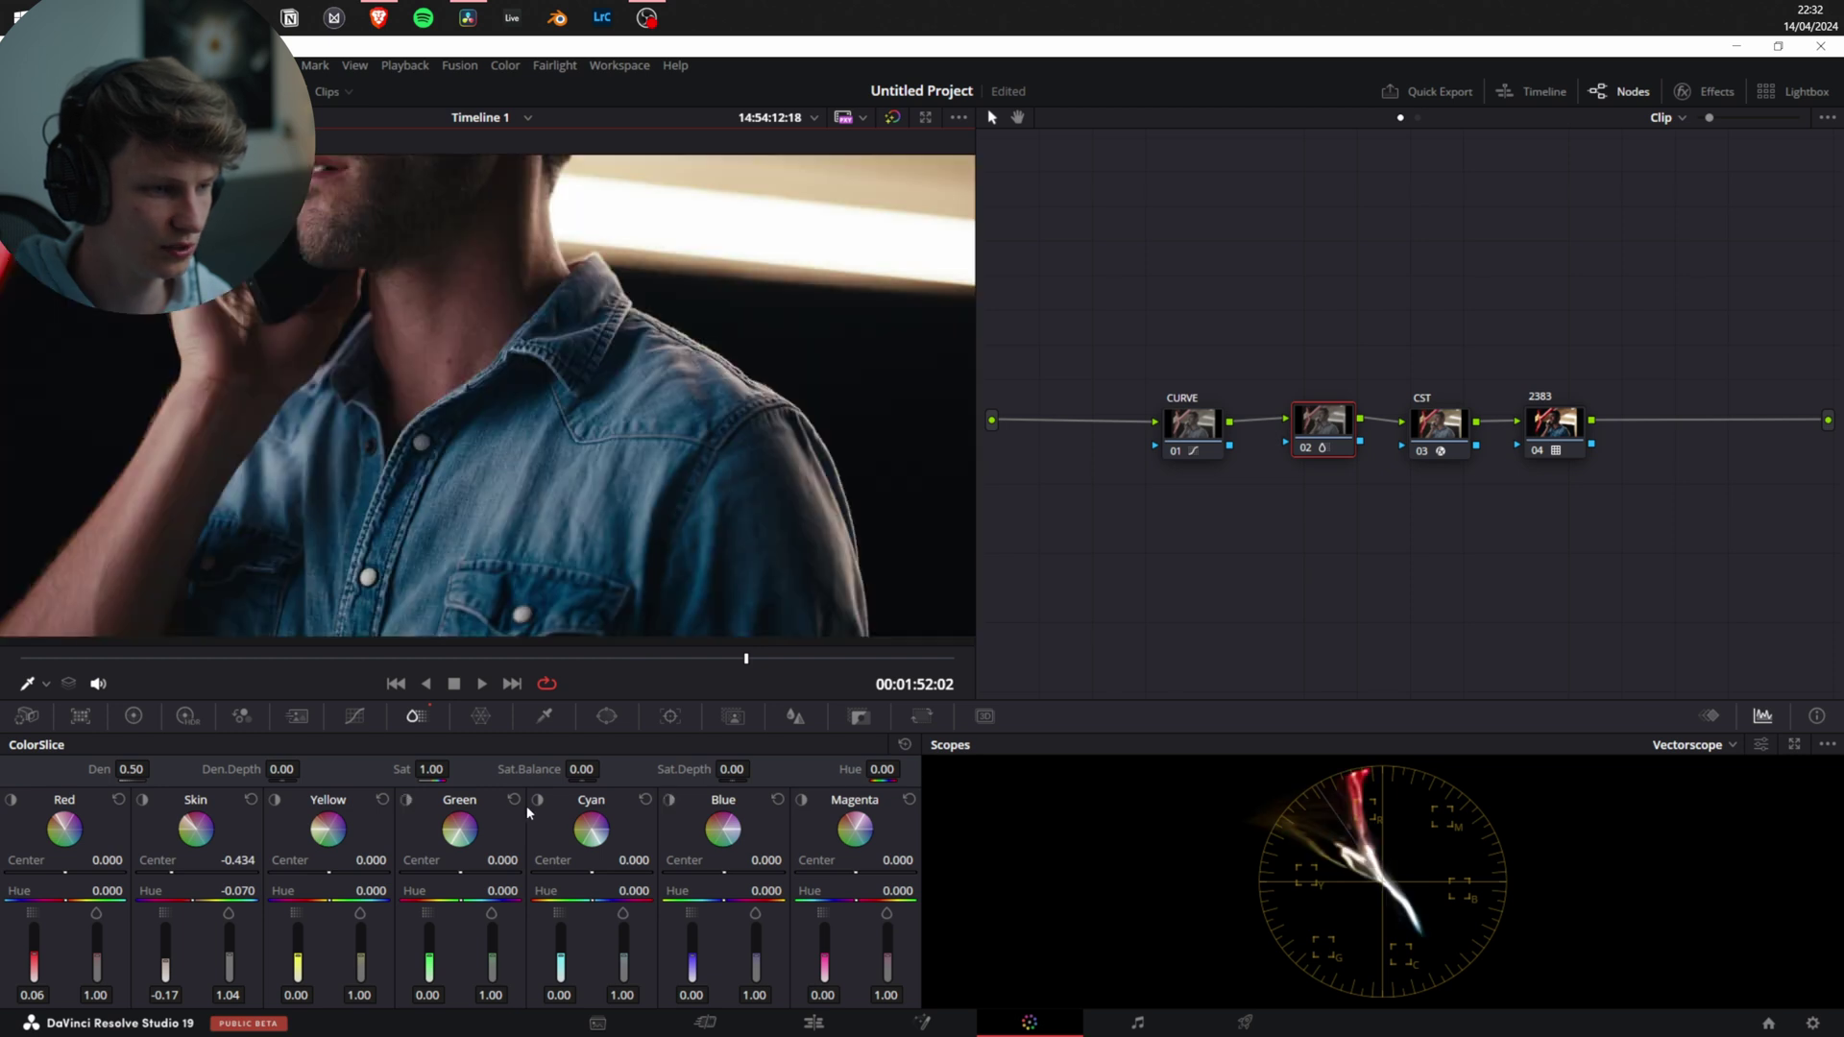
{"action": "left_click", "coordinate": [538, 801]}
{"action": "left_click", "coordinate": [539, 803]}
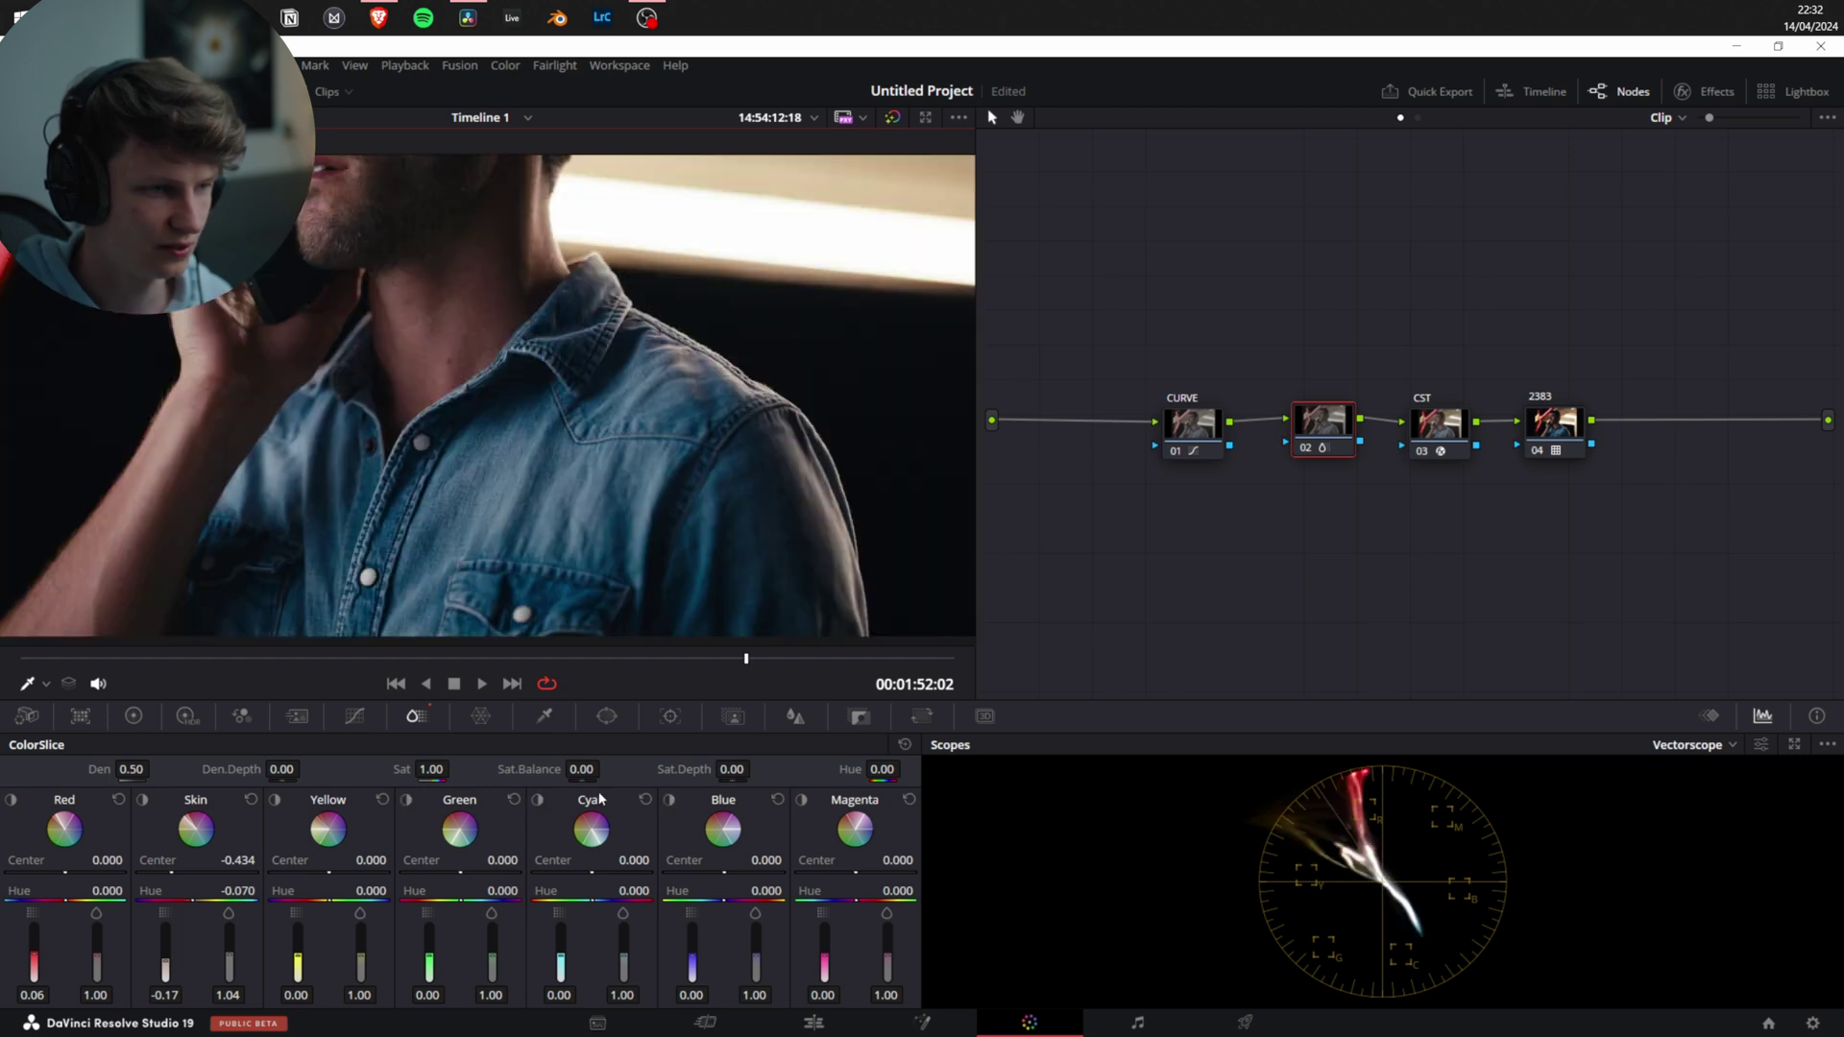
{"action": "left_click", "coordinate": [670, 803]}
{"action": "left_click", "coordinate": [669, 803]}
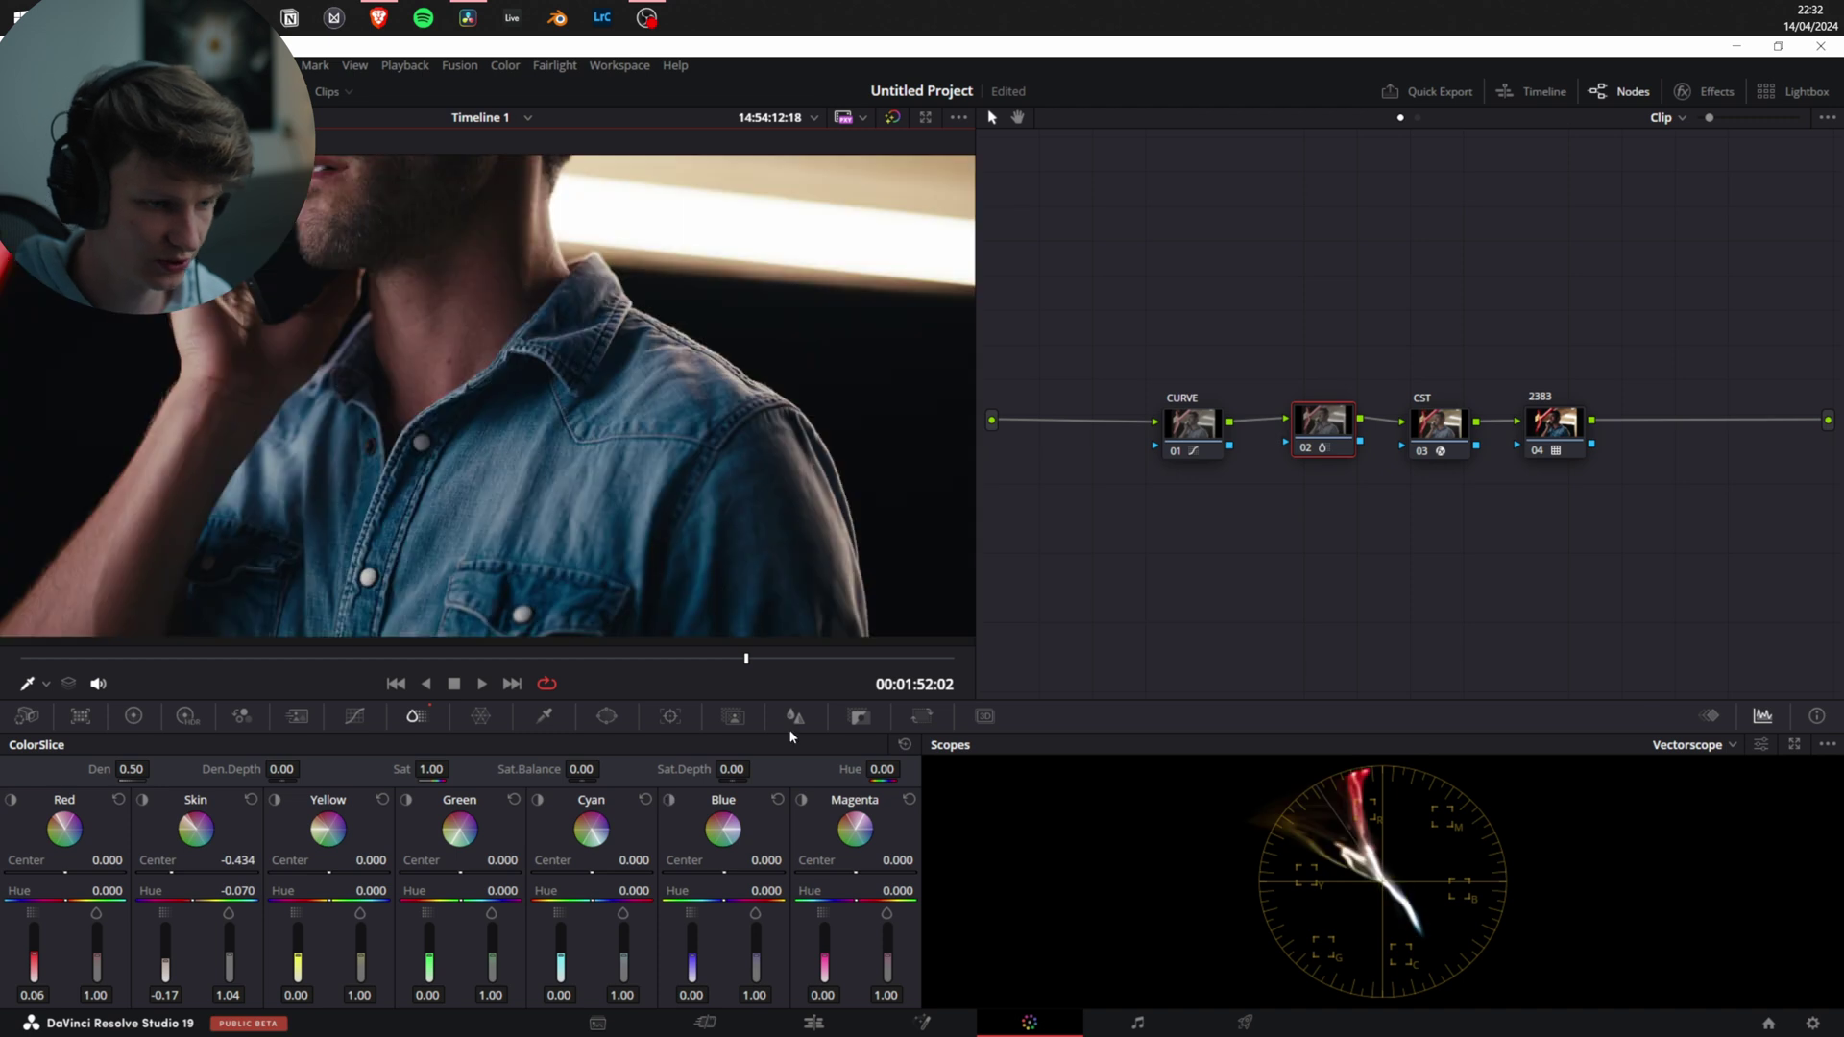
Shift the Blue vector's hue to about -0.428 to turn the denim shirt toward teal
{"action": "left_click_drag", "start_coordinate": [763, 891], "coordinate": [708, 890]}
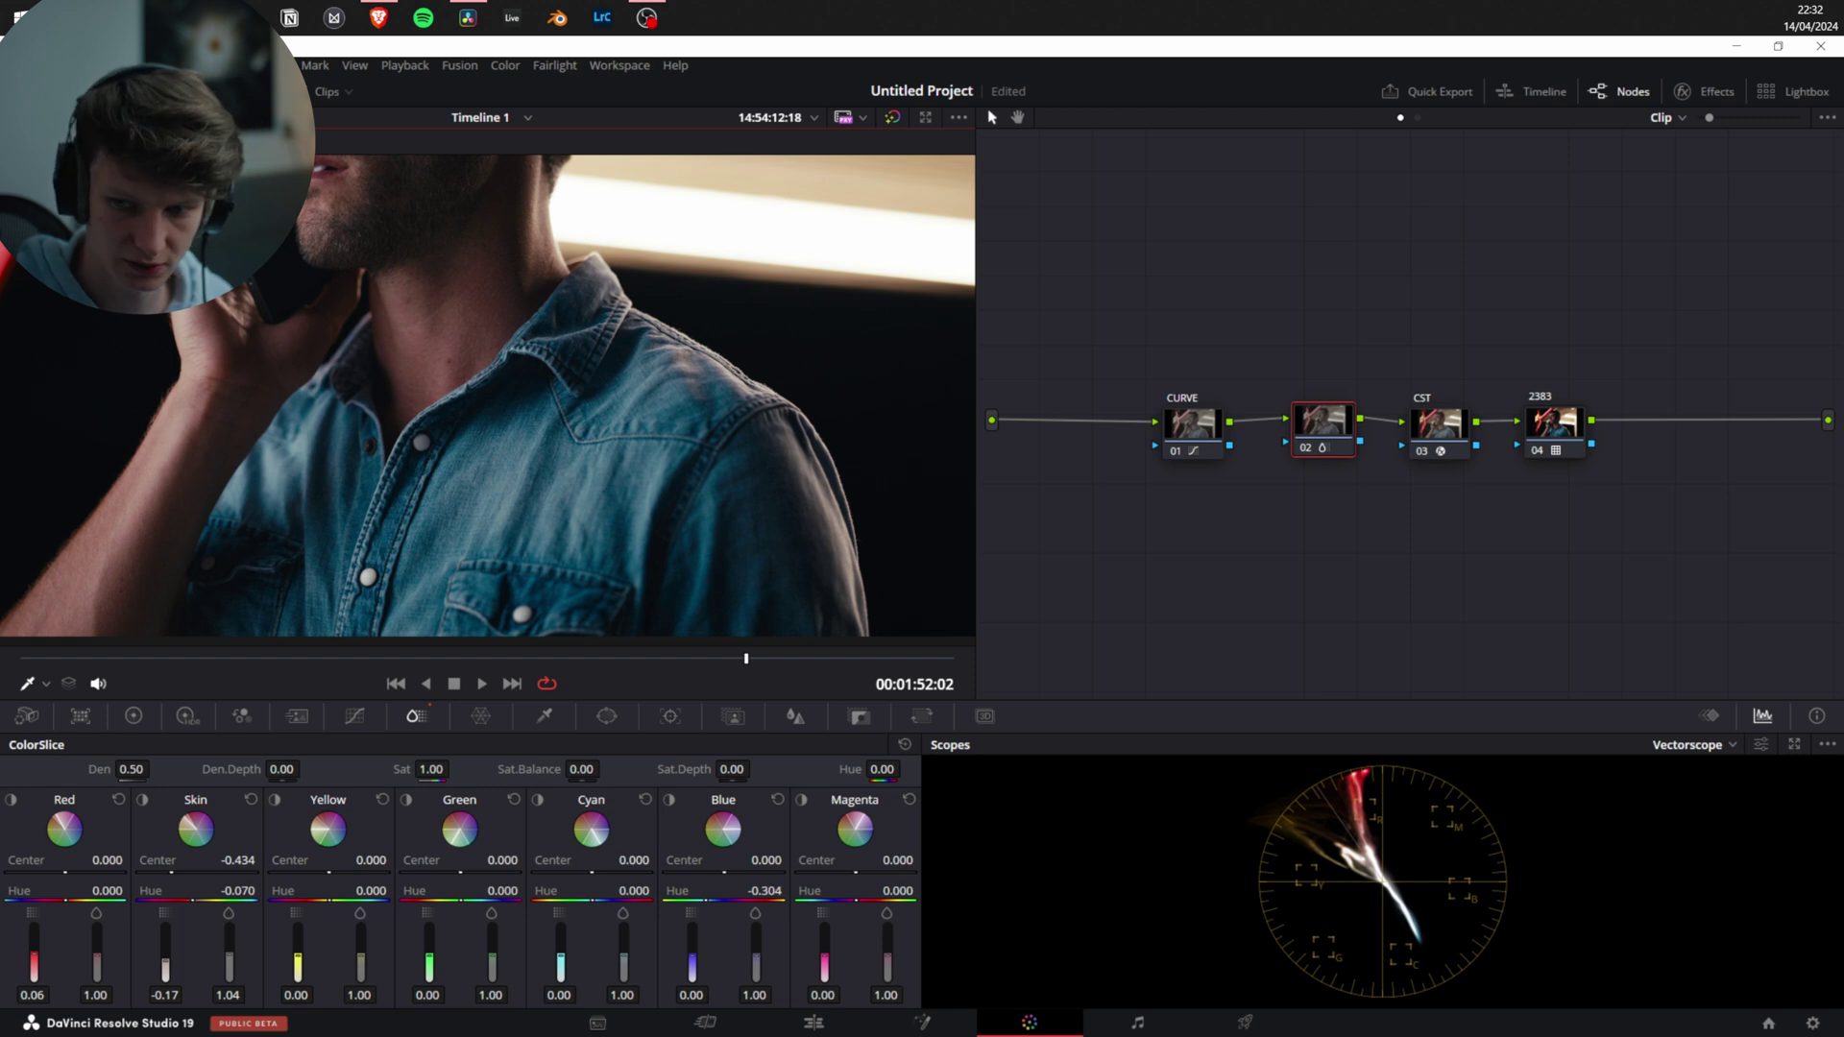
{"action": "left_click_drag", "start_coordinate": [716, 891], "coordinate": [691, 892]}
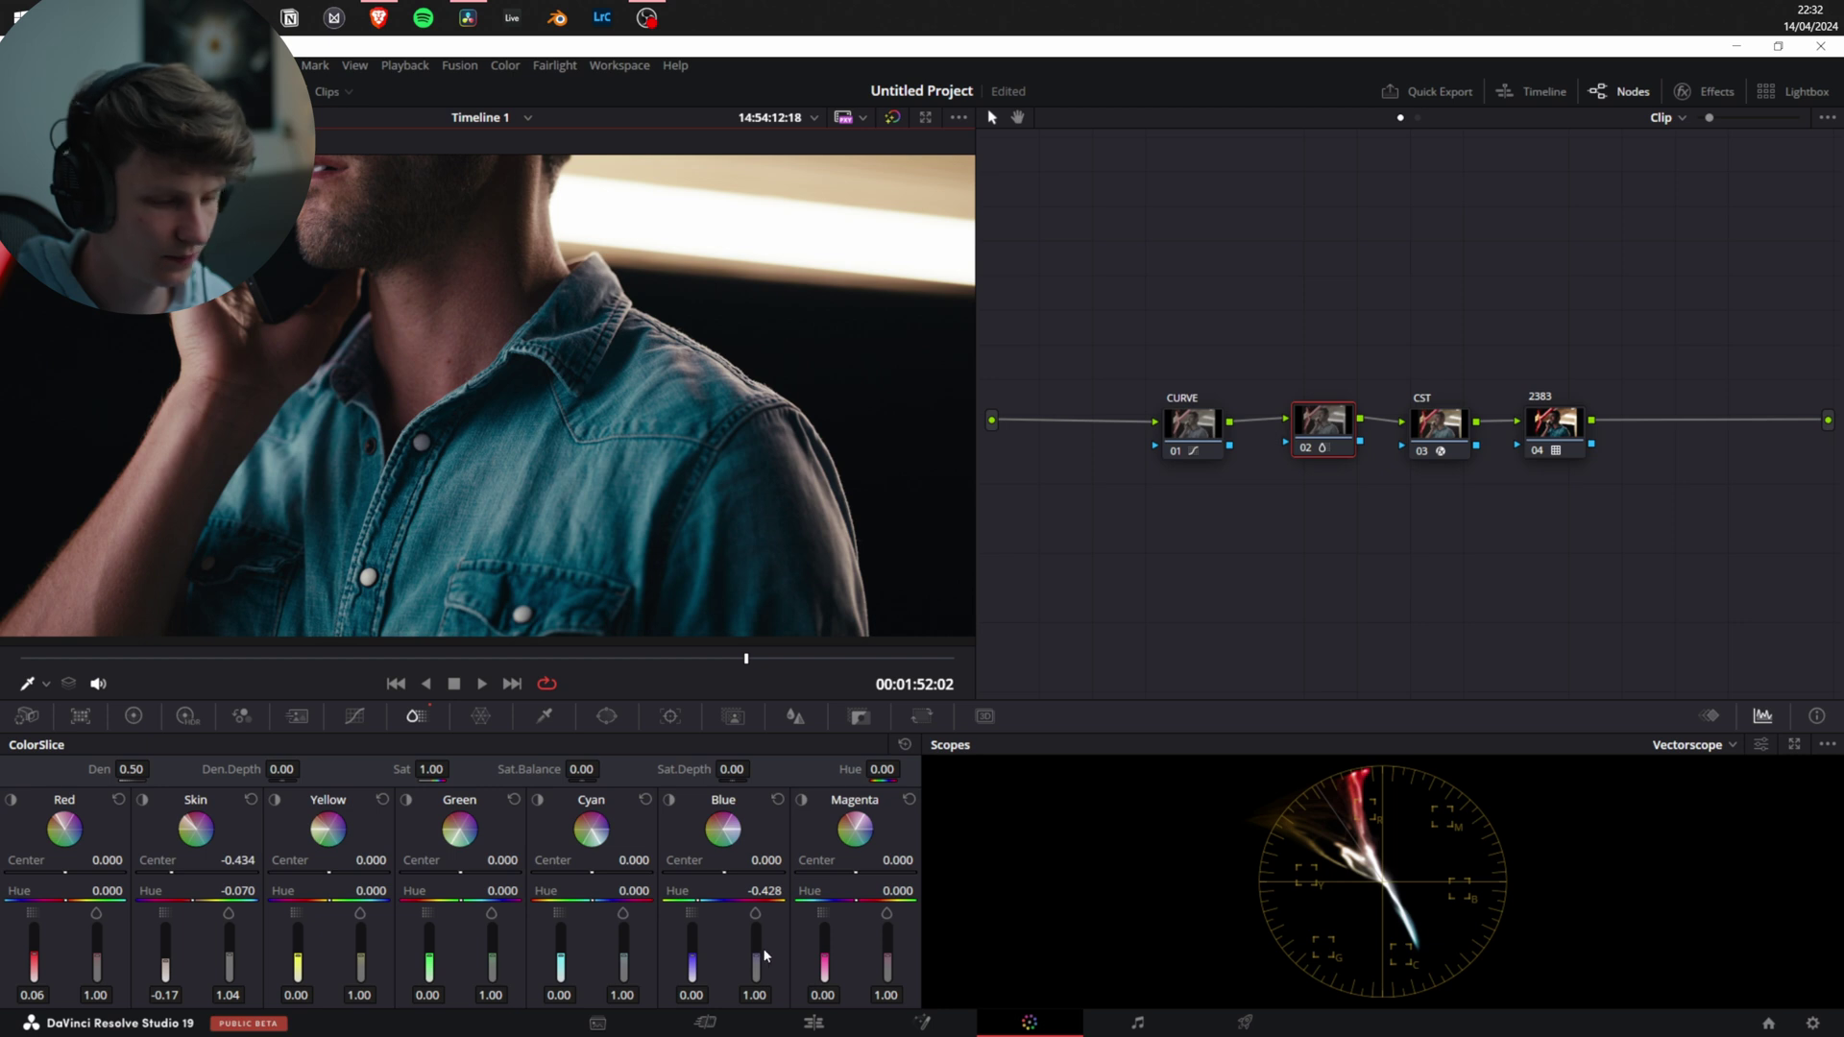
Lower the Blue vector's saturation to 0.32 and raise its density to about 0.70, comparing the shot with and without the ColorSlice grade
{"action": "left_click_drag", "start_coordinate": [766, 956], "coordinate": [766, 982]}
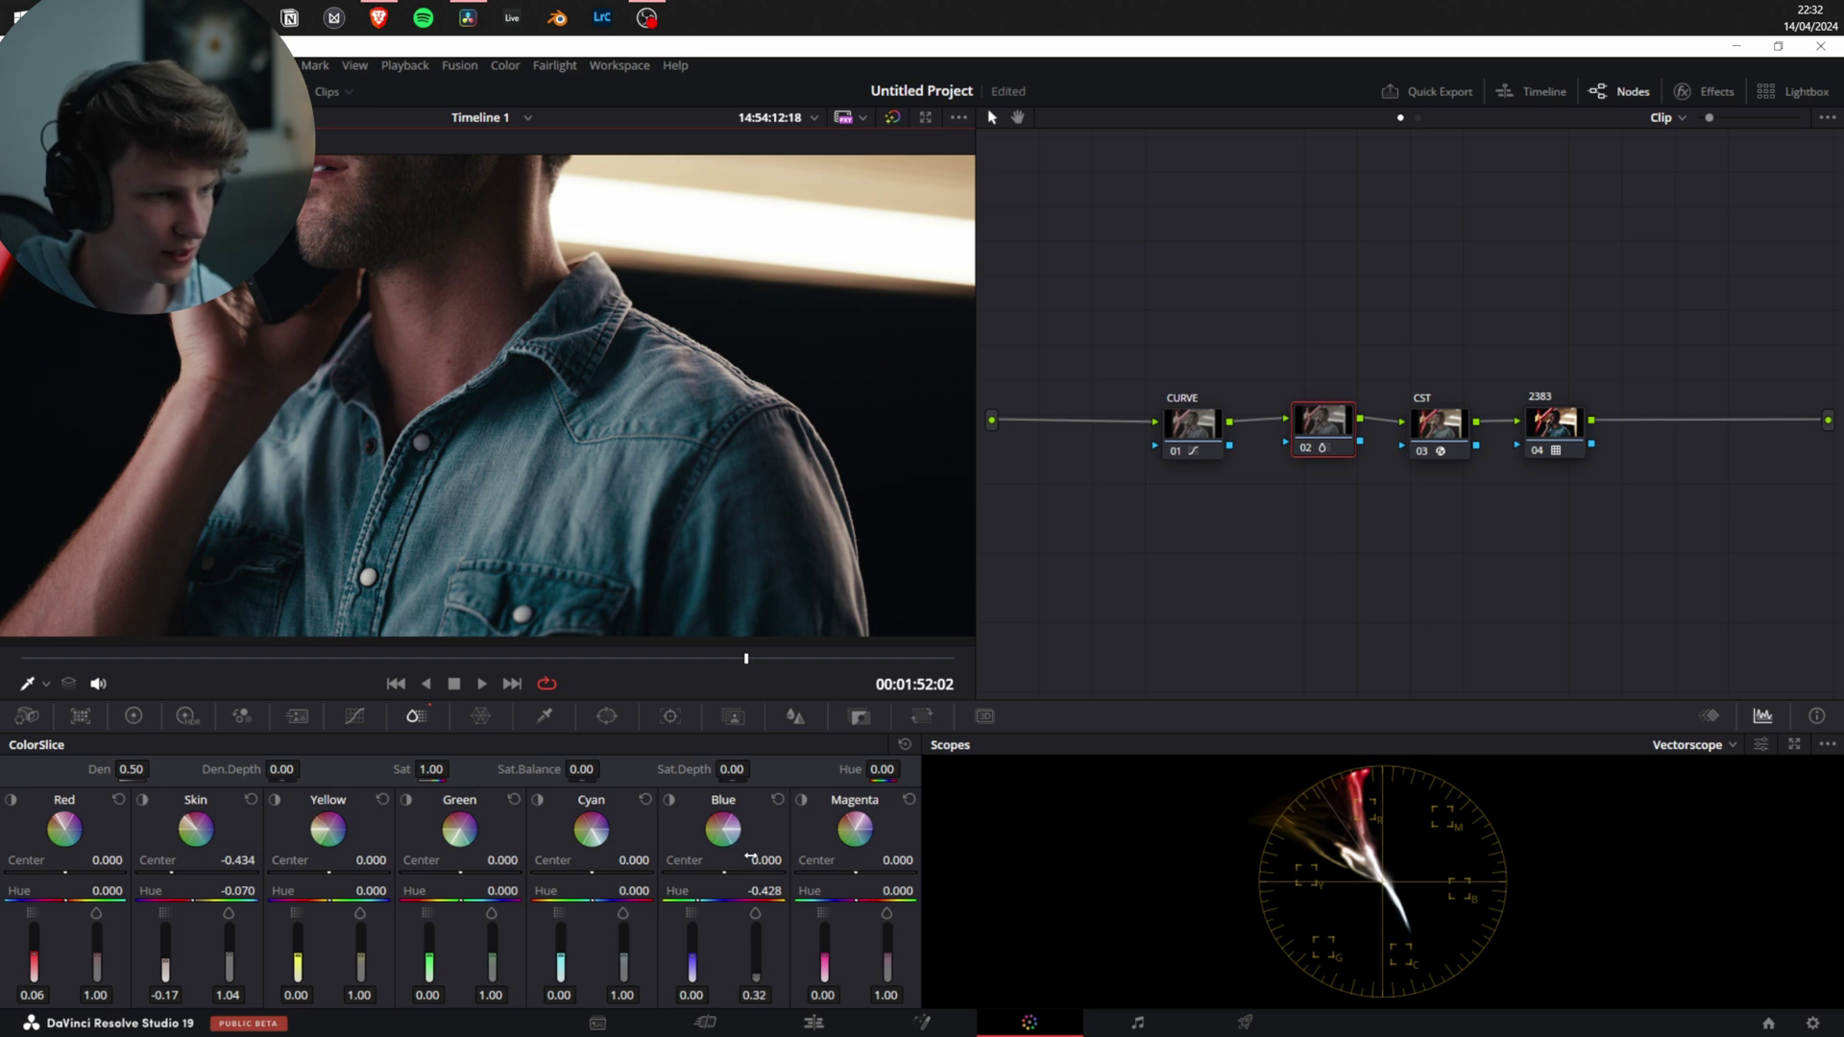
{"action": "left_click_drag", "start_coordinate": [691, 955], "coordinate": [691, 944]}
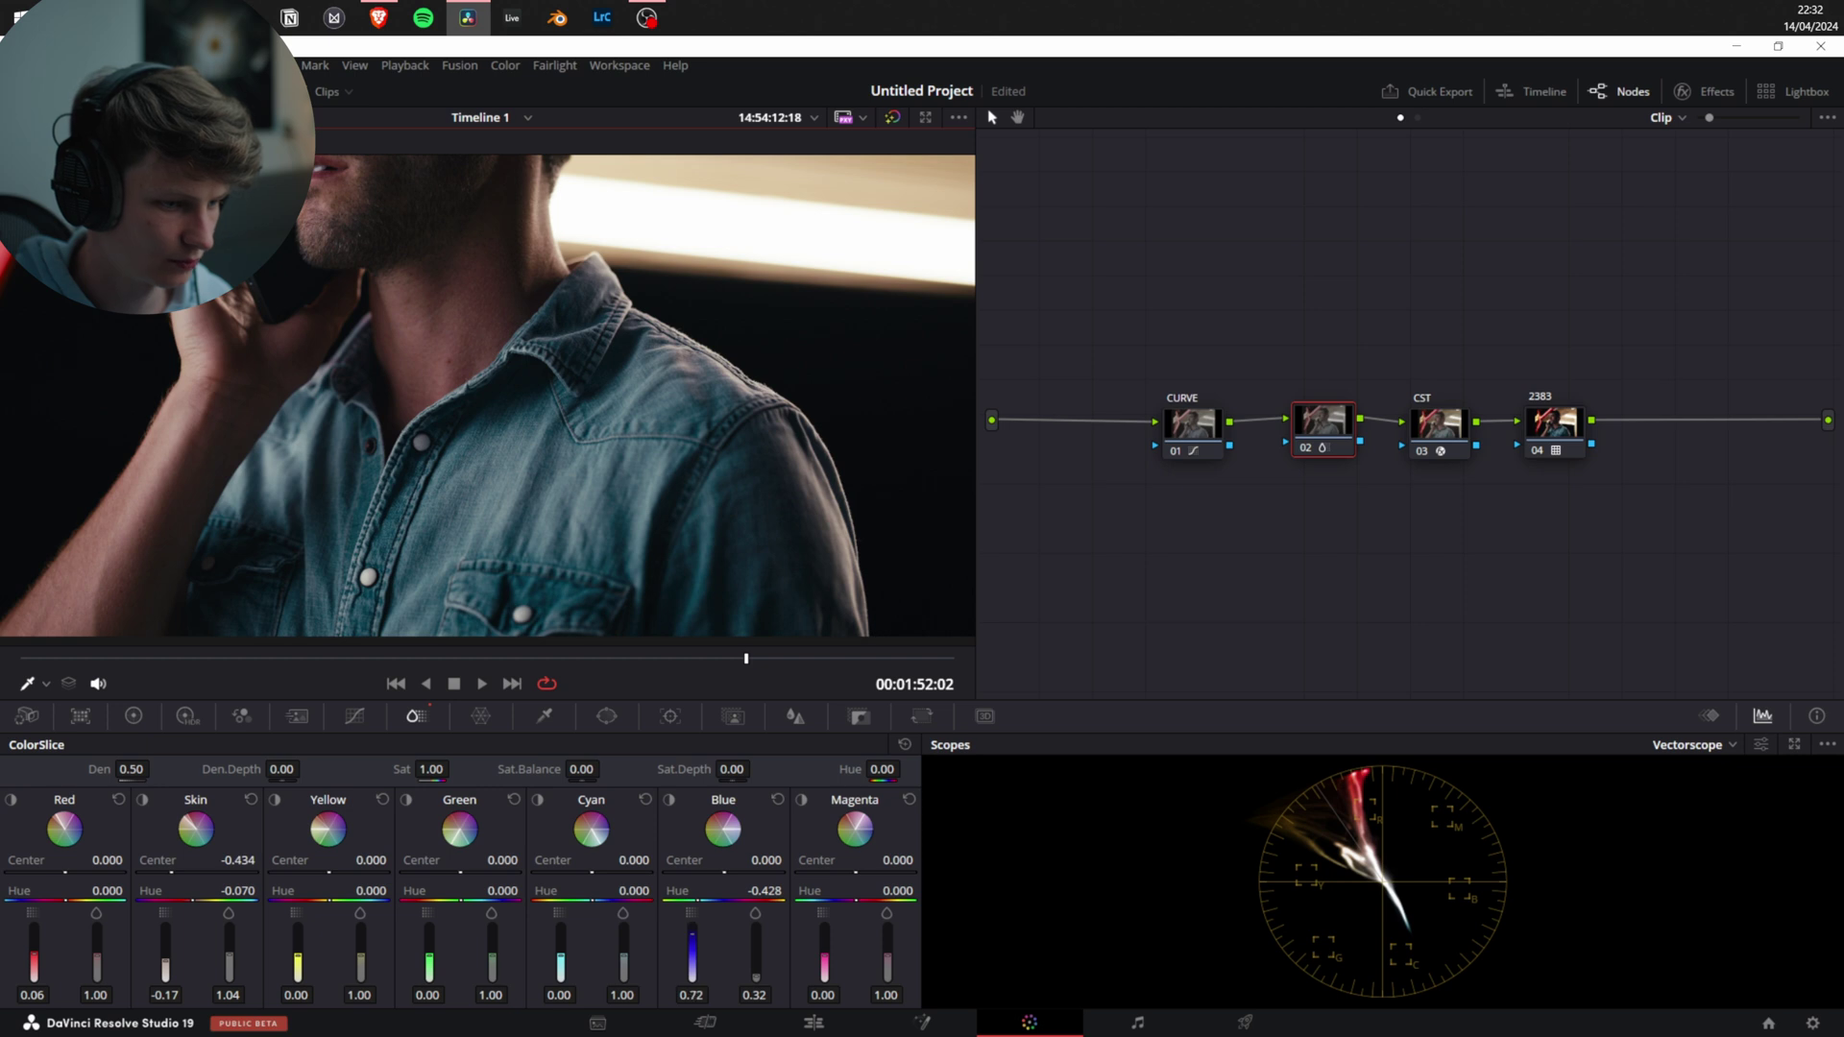
{"action": "scroll", "coordinate": [667, 434], "scroll_direction": "down", "scroll_amount": 5}
{"action": "key", "text": "ctrl+d"}
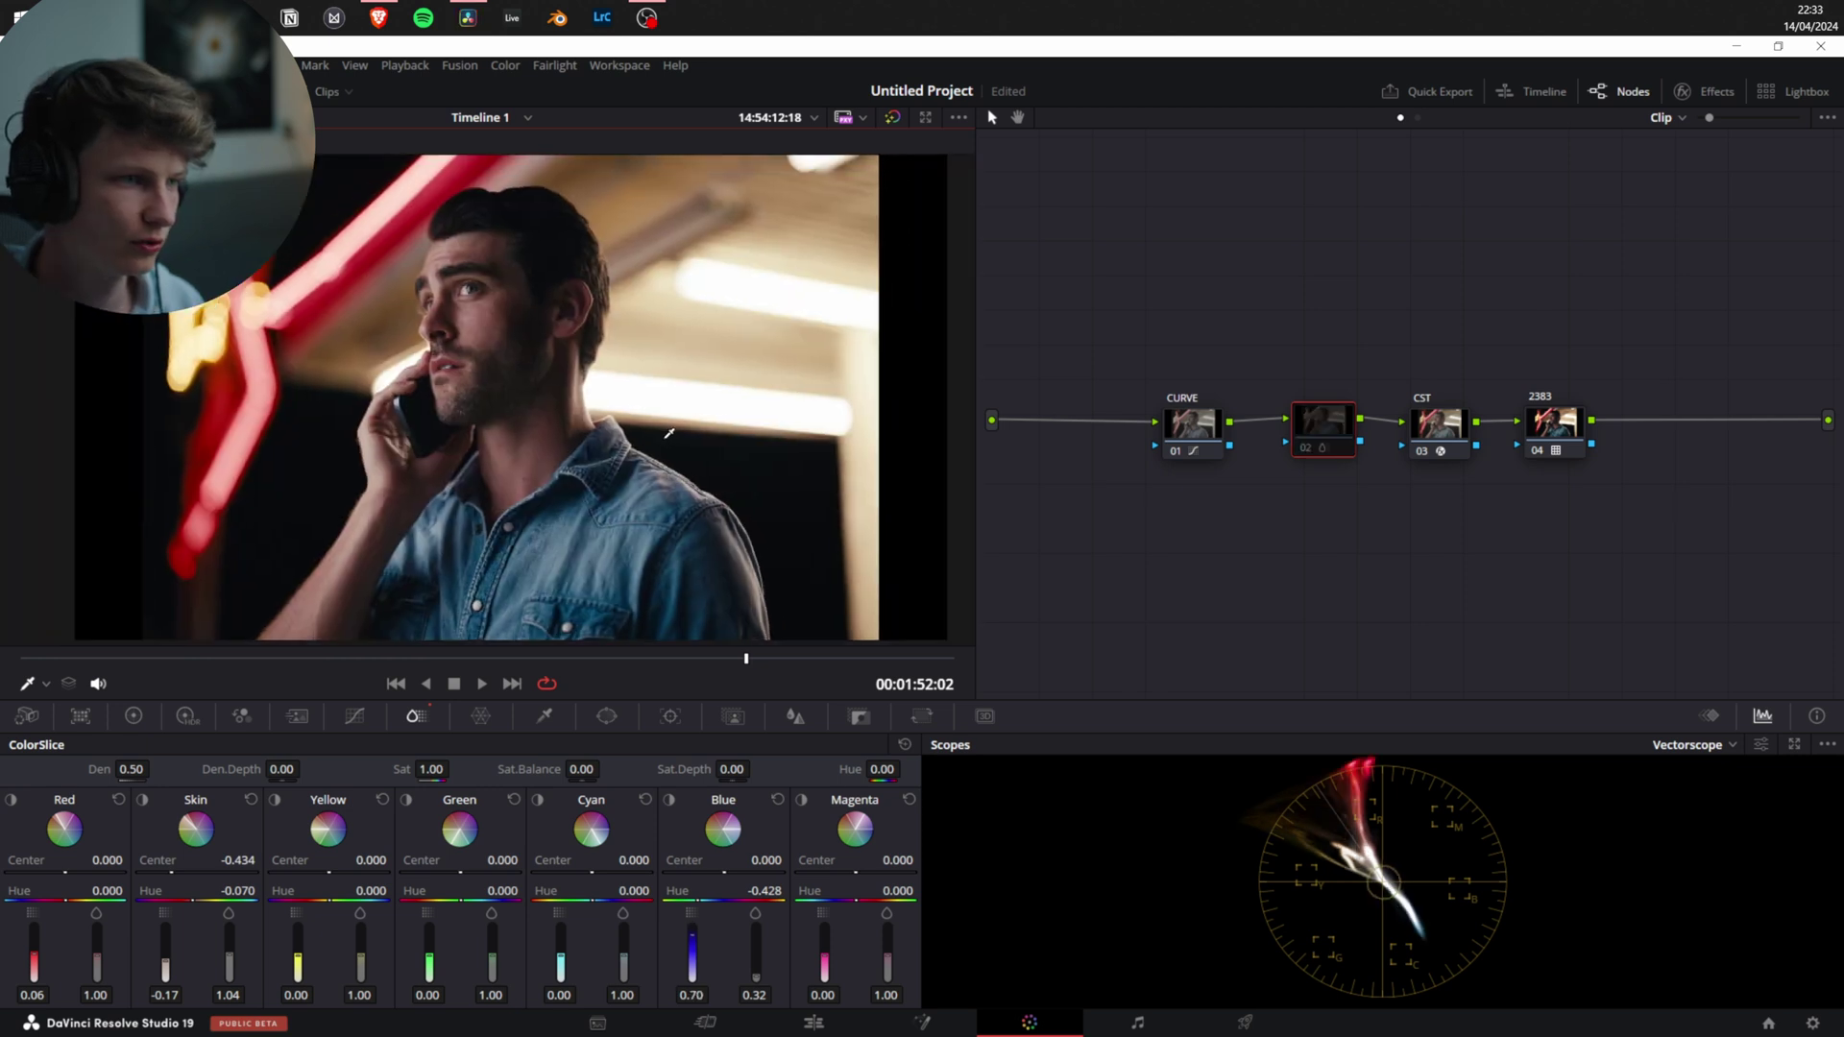
{"action": "key", "text": "ctrl+d"}
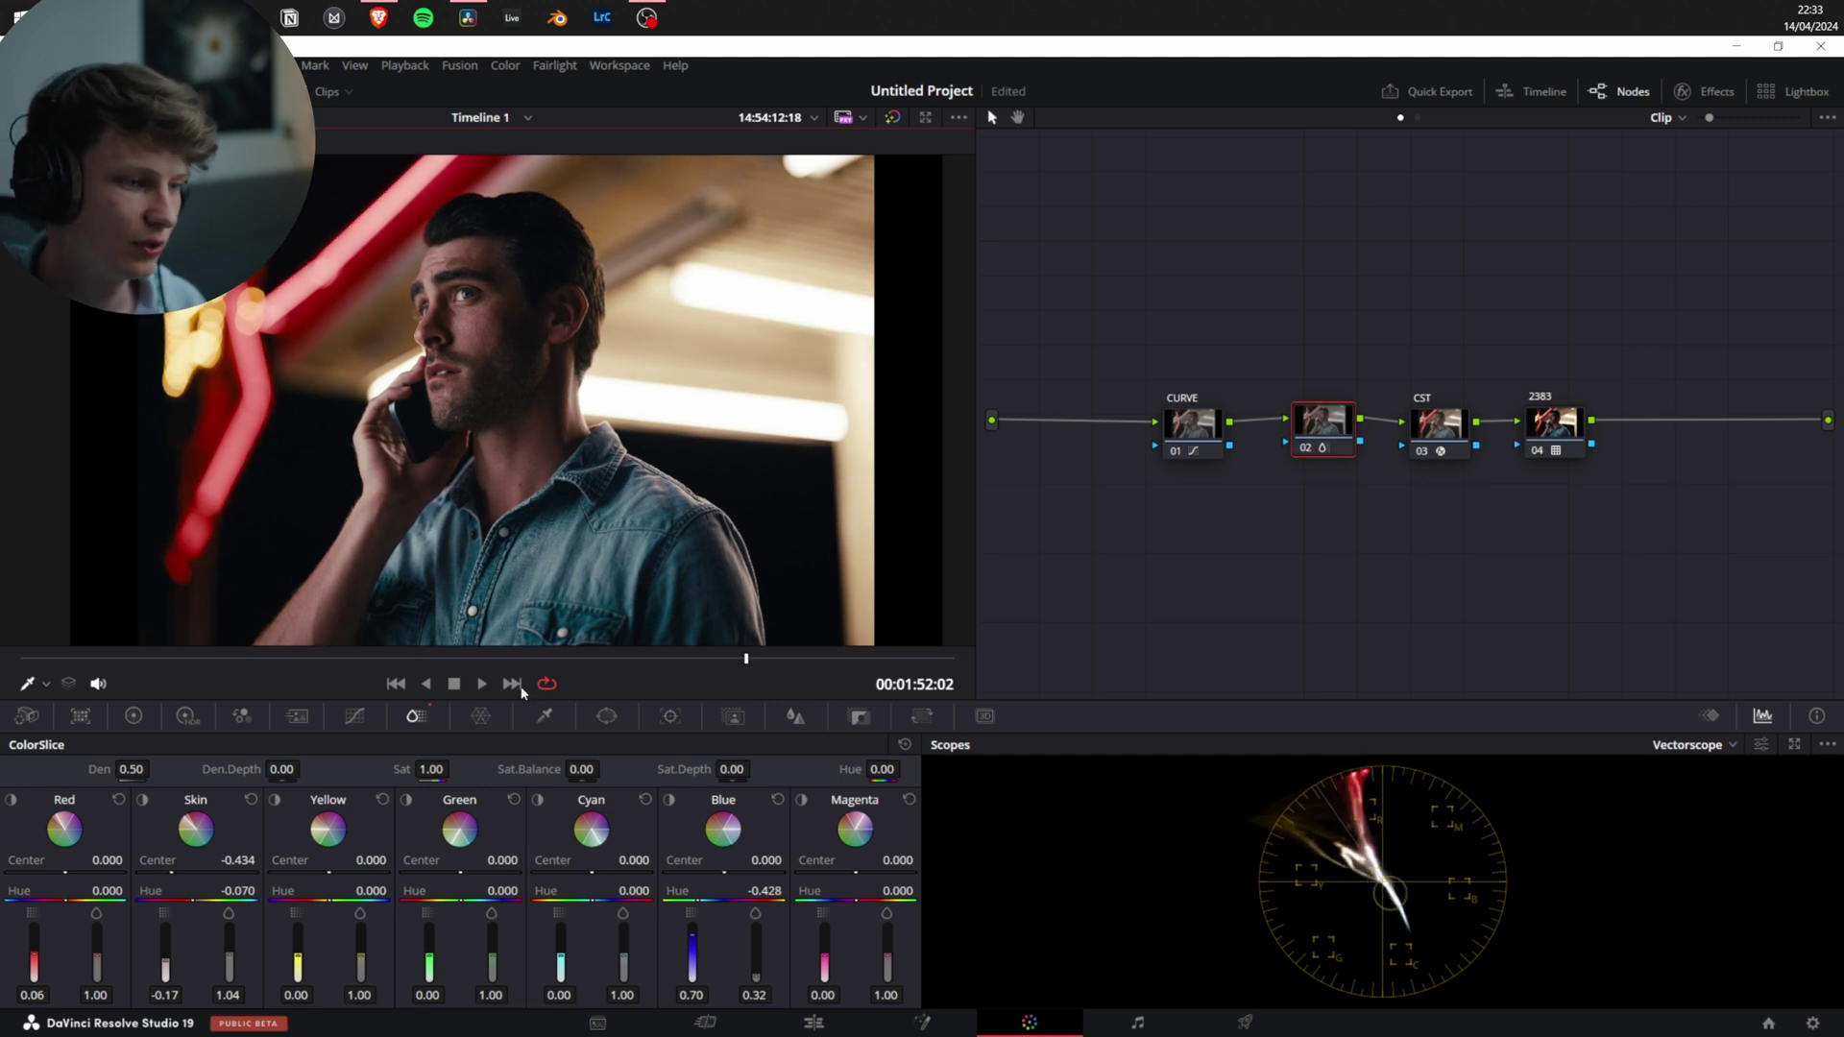
Preview the Green, Blue, Magenta and Yellow vector highlights to examine which parts of the shot each one covers
{"action": "left_click", "coordinate": [406, 801]}
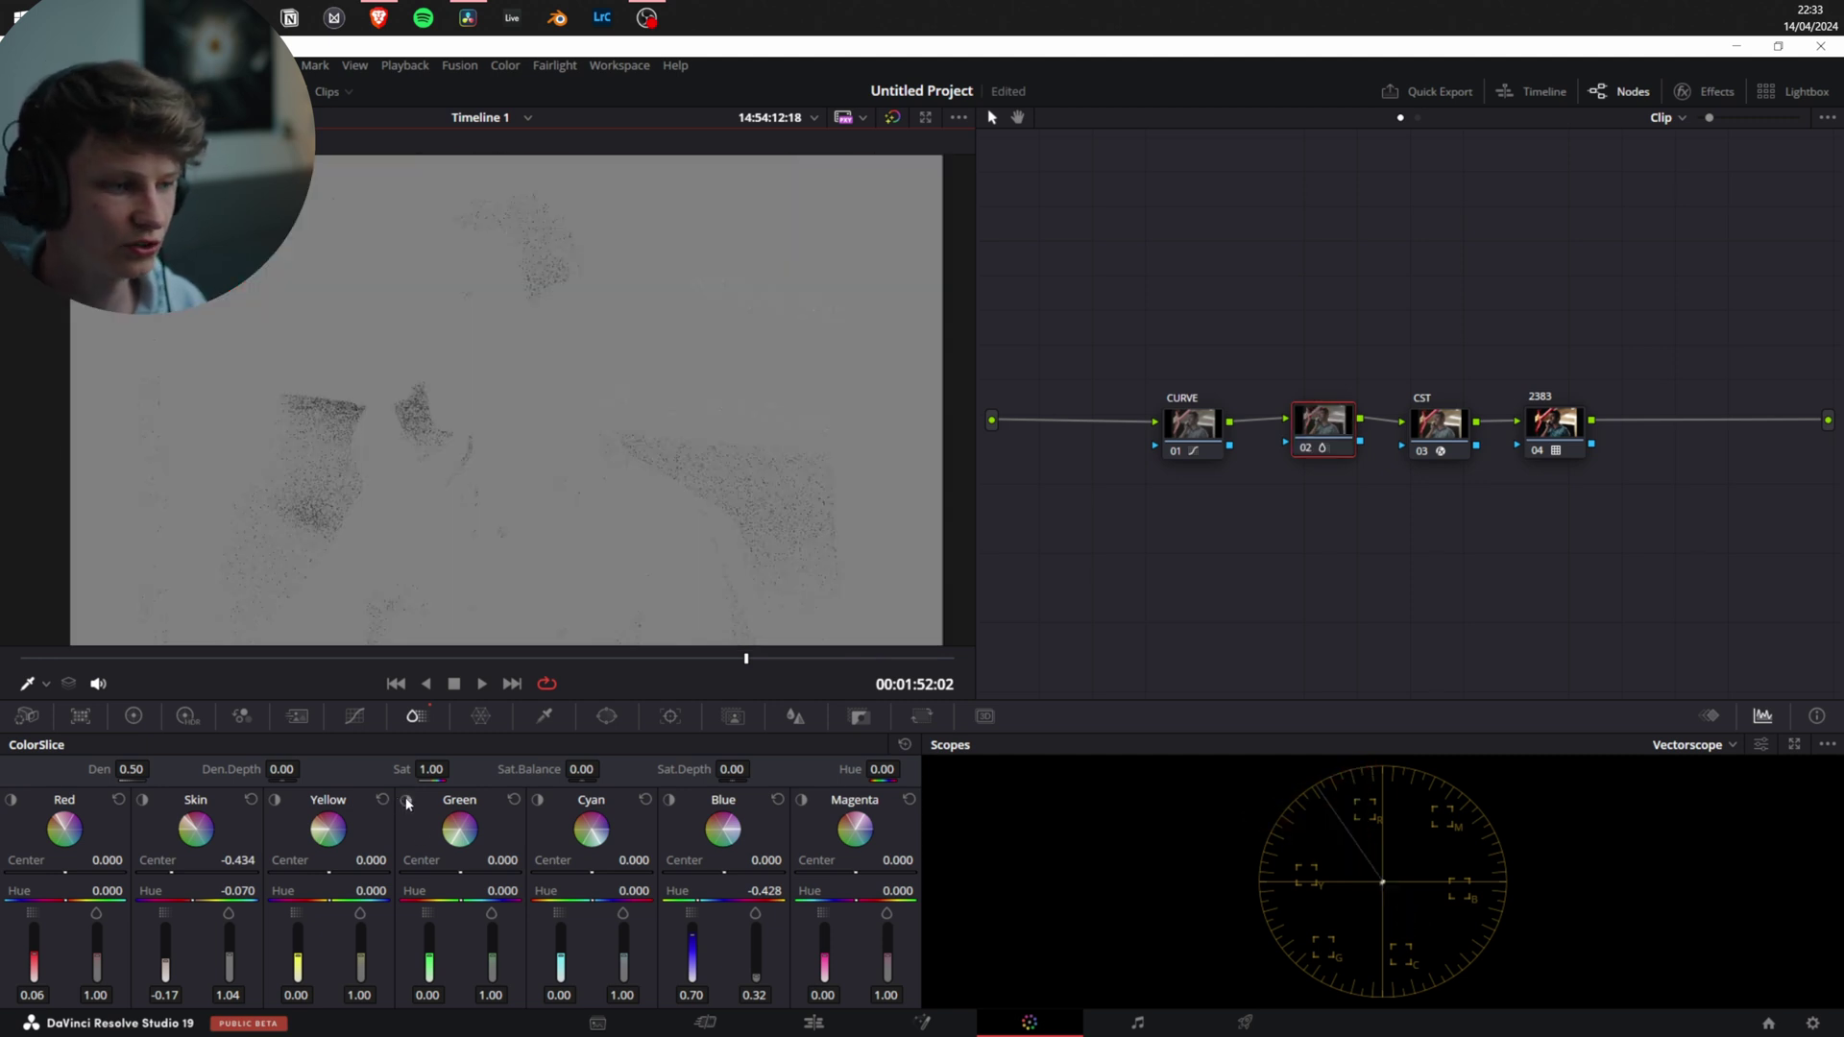
{"action": "left_click", "coordinate": [405, 800]}
{"action": "left_click", "coordinate": [670, 800]}
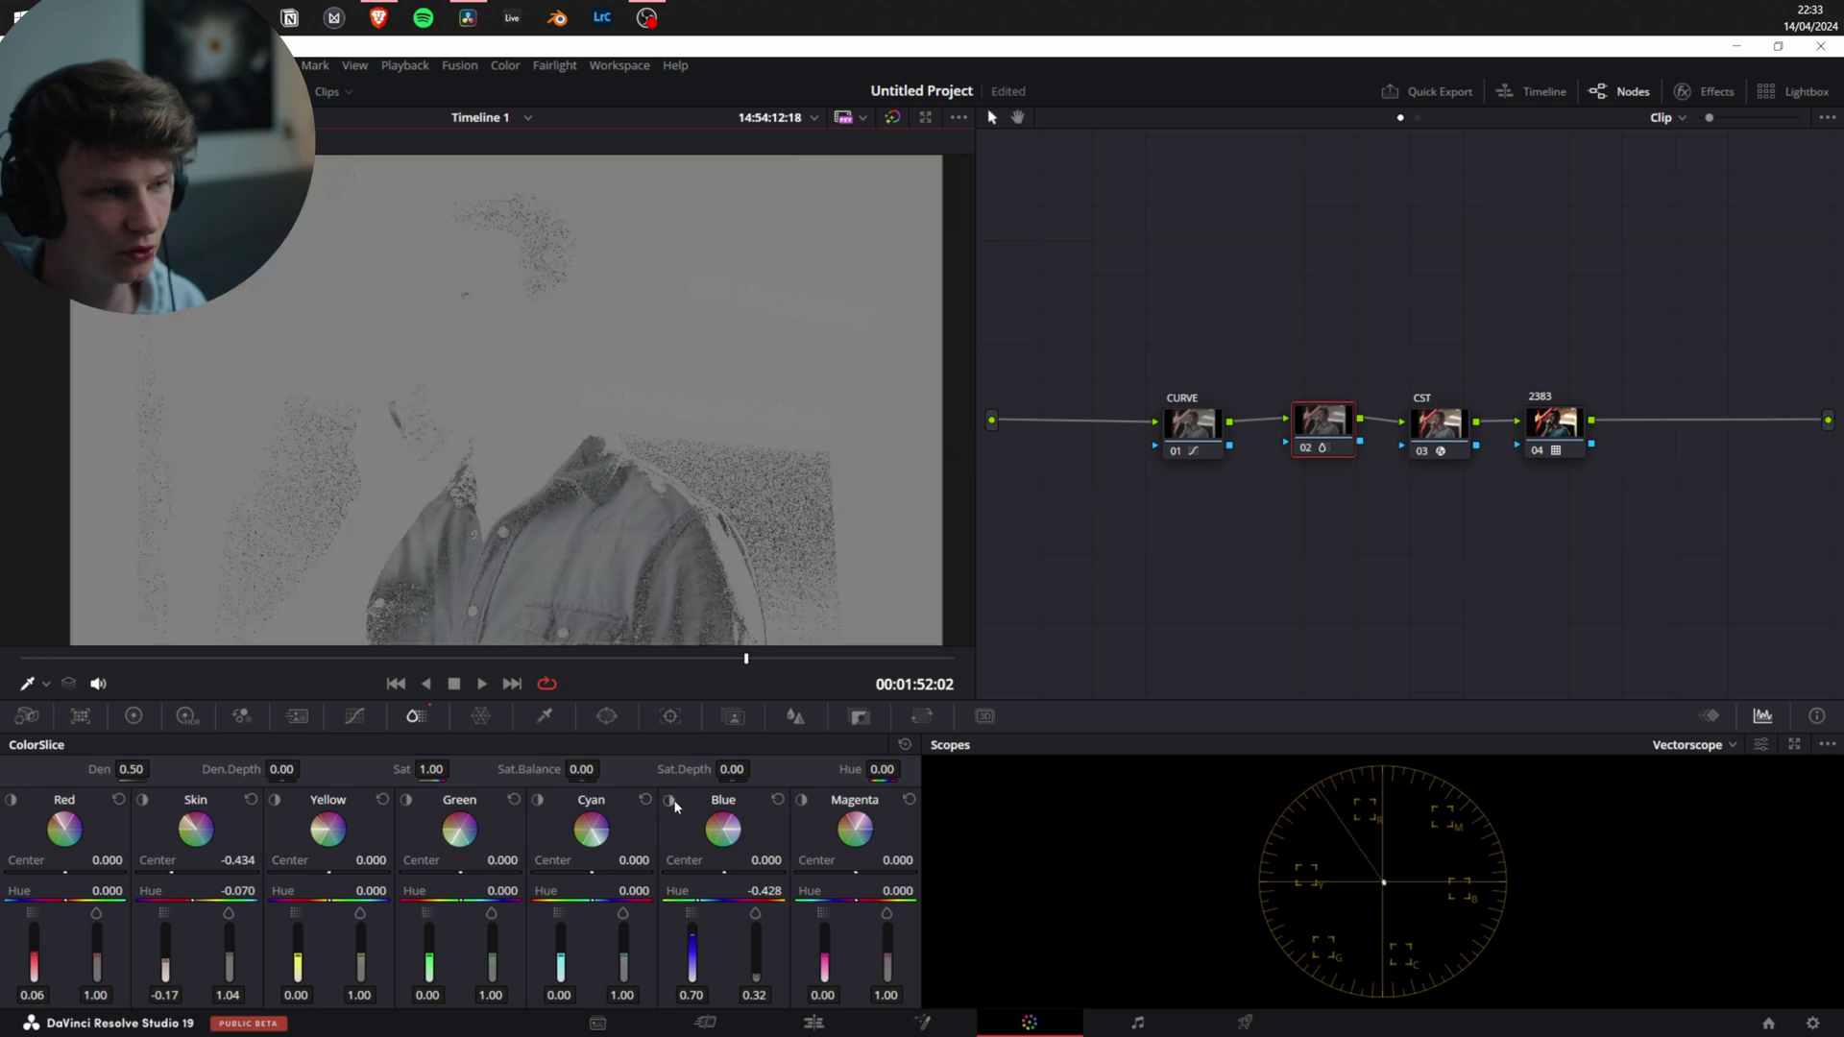
{"action": "left_click", "coordinate": [670, 800]}
{"action": "left_click", "coordinate": [801, 801]}
{"action": "left_click", "coordinate": [802, 800]}
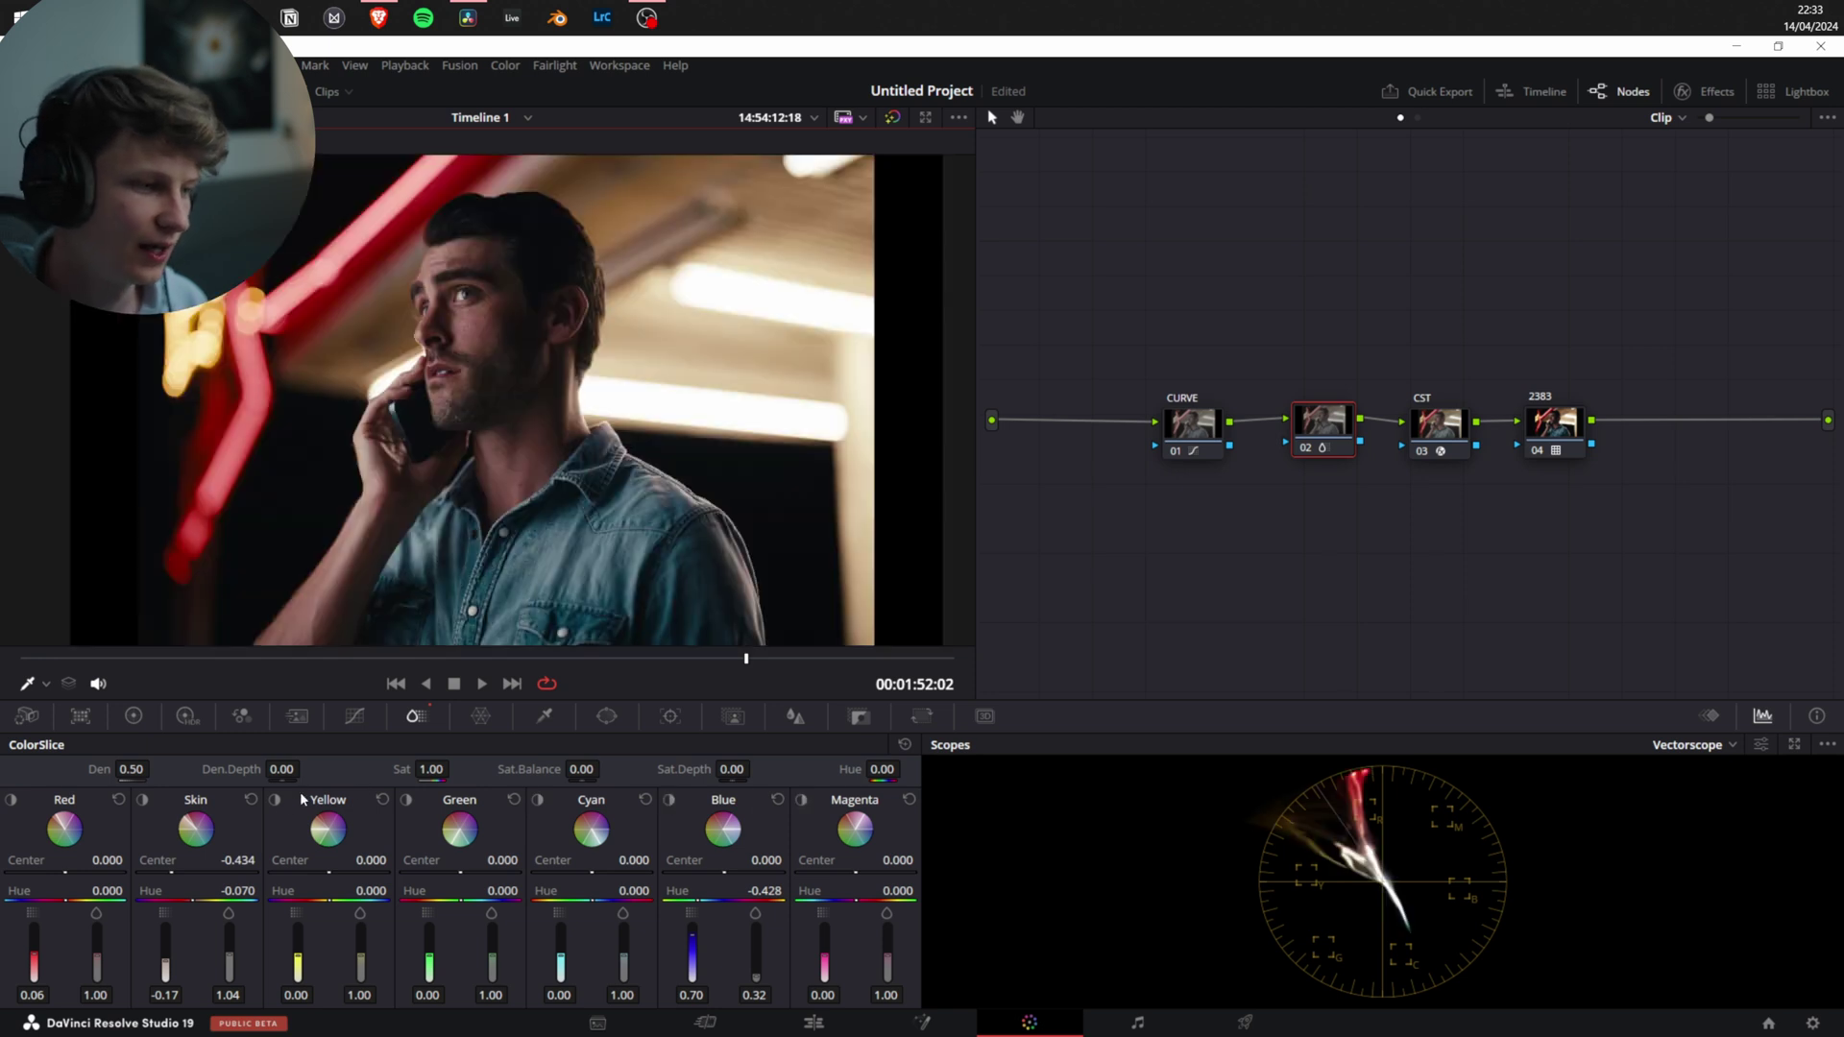
{"action": "left_click", "coordinate": [274, 800]}
{"action": "left_click", "coordinate": [274, 801]}
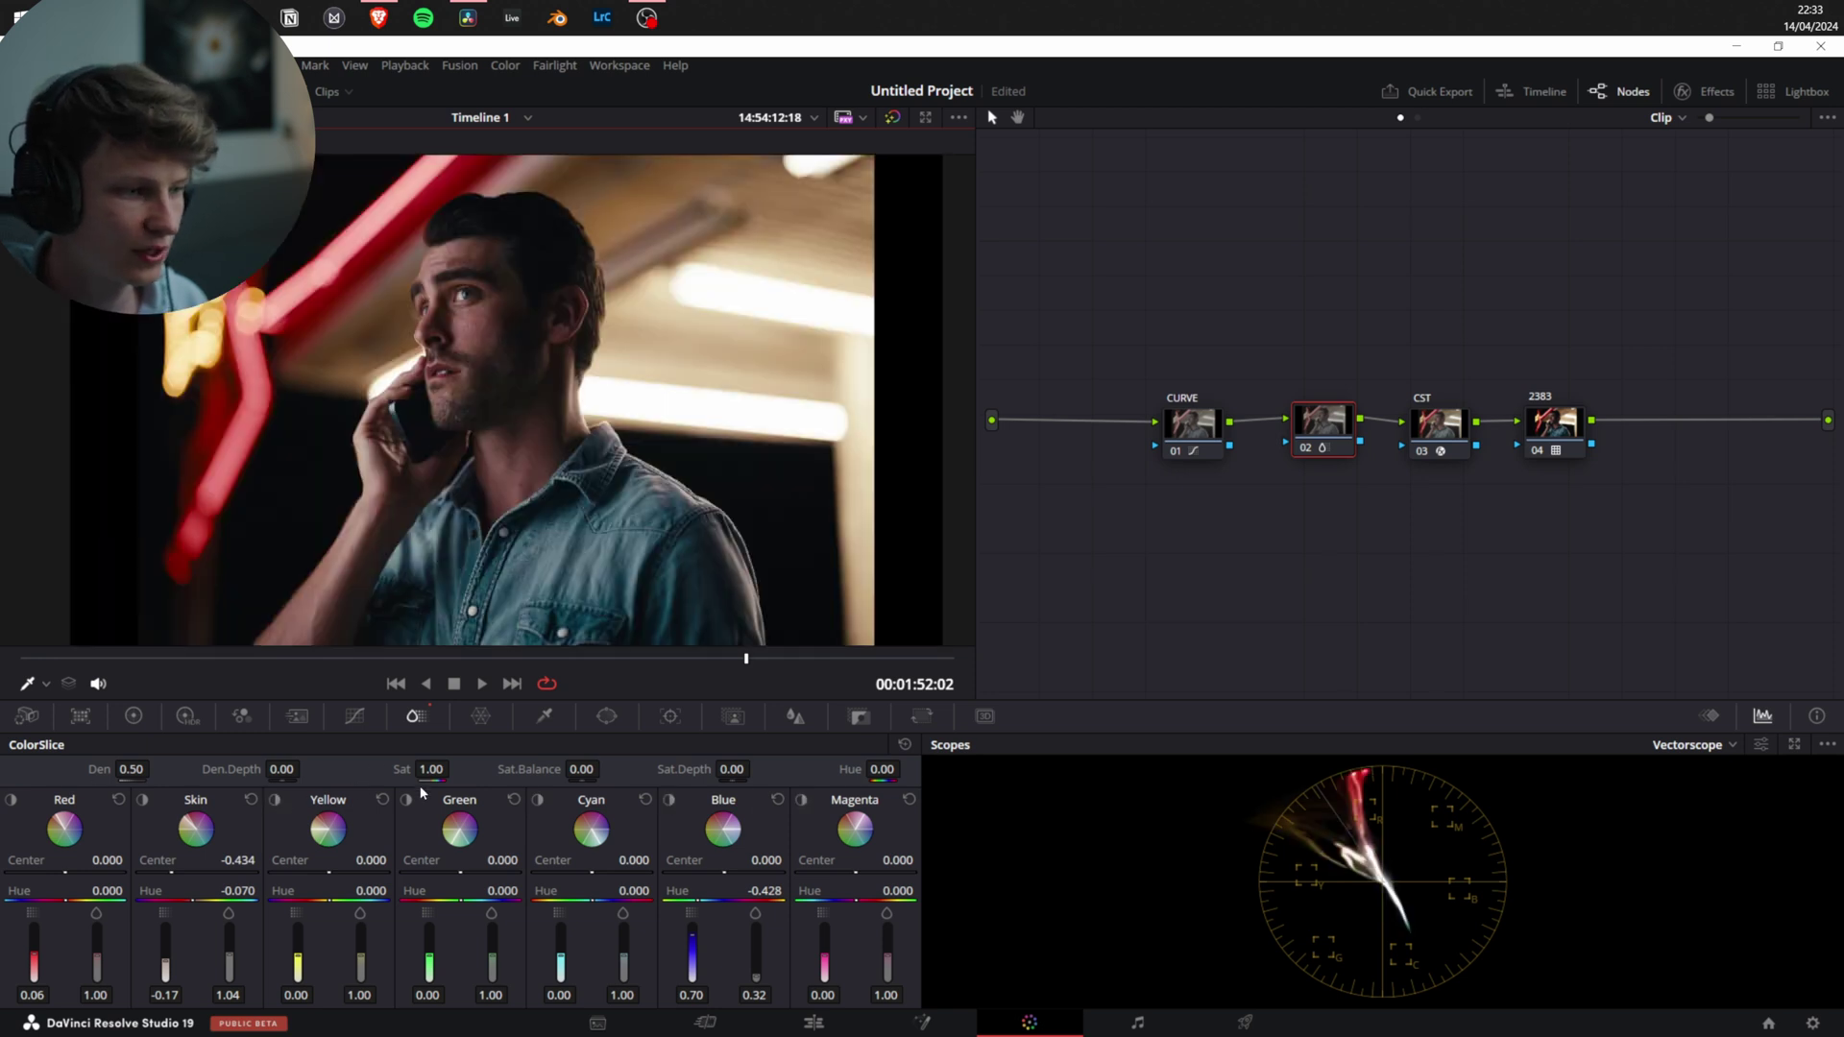
Undo a trial global saturation of 1.06 and reduce the Yellow vector's saturation to about 0.54
{"action": "mouse_move", "coordinate": [431, 769]}
{"action": "left_mouse_down"}
{"action": "mouse_move", "coordinate": [453, 770]}
{"action": "mouse_move", "coordinate": [437, 770]}
{"action": "left_mouse_up"}
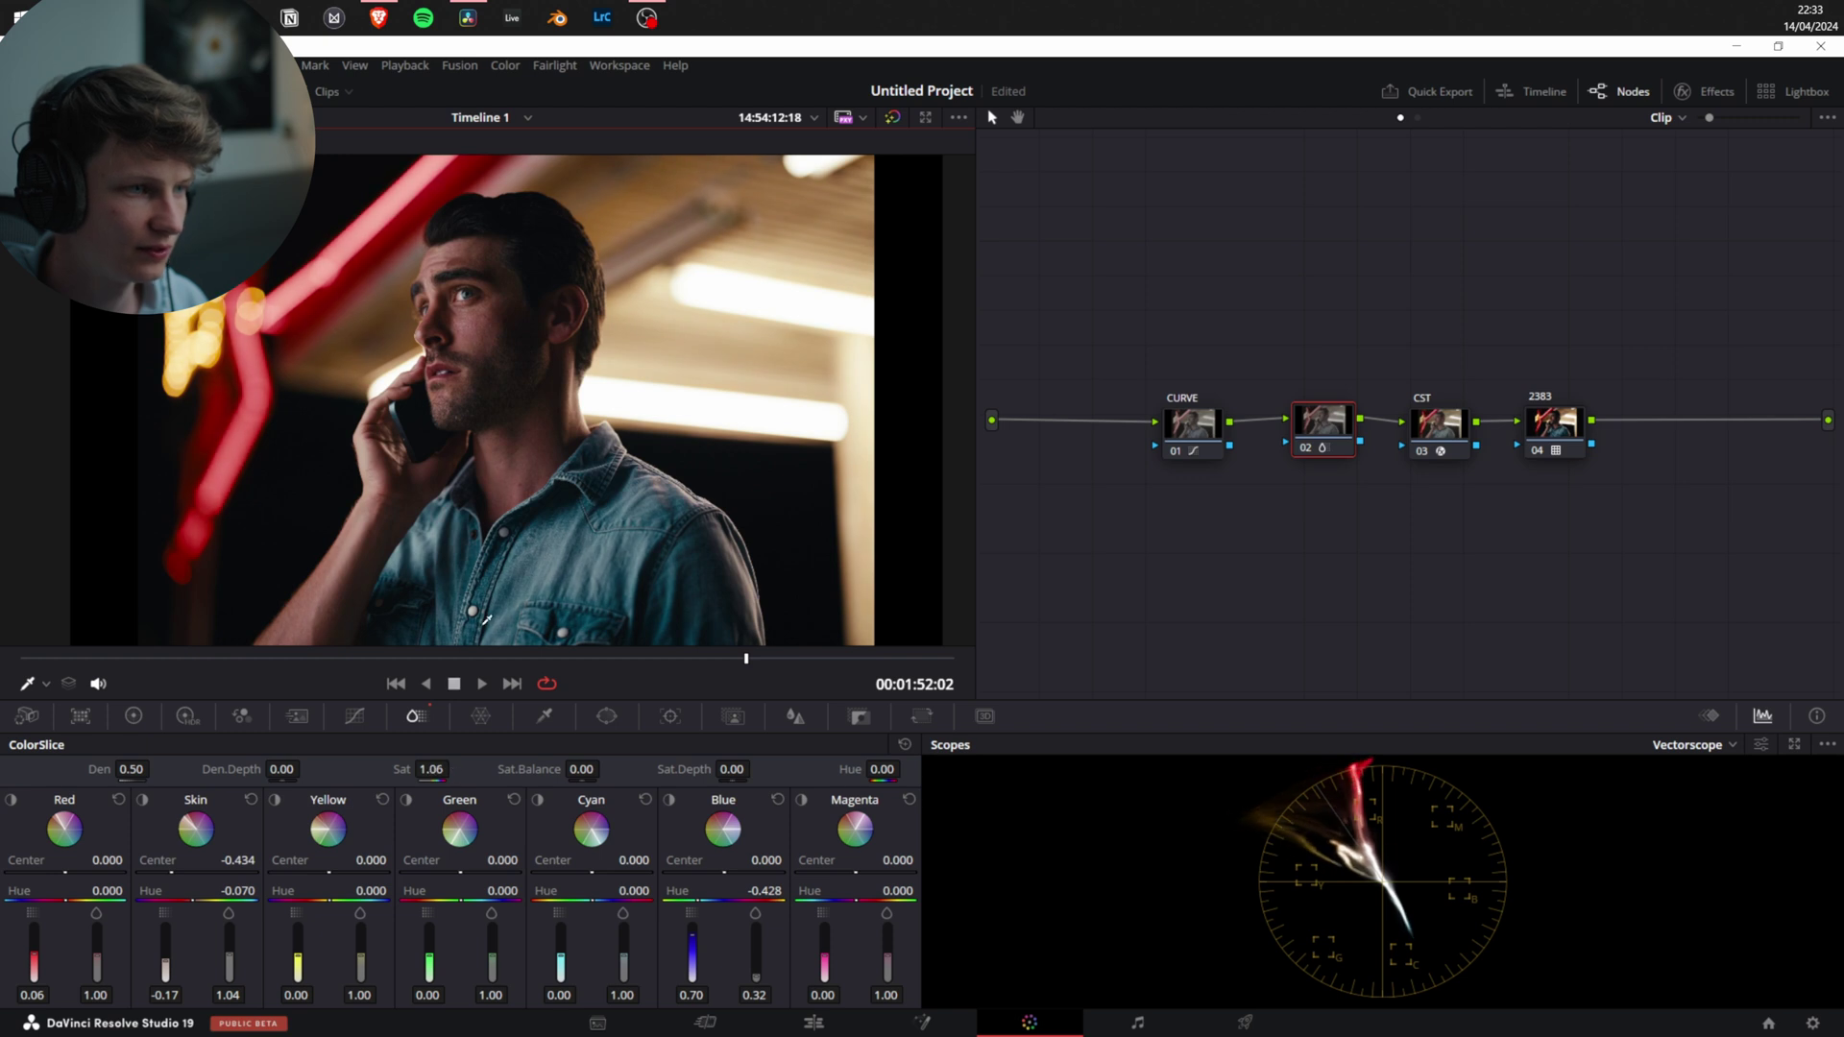
{"action": "key", "text": "ctrl+z"}
{"action": "scroll", "coordinate": [704, 279], "scroll_direction": "up", "scroll_amount": 2}
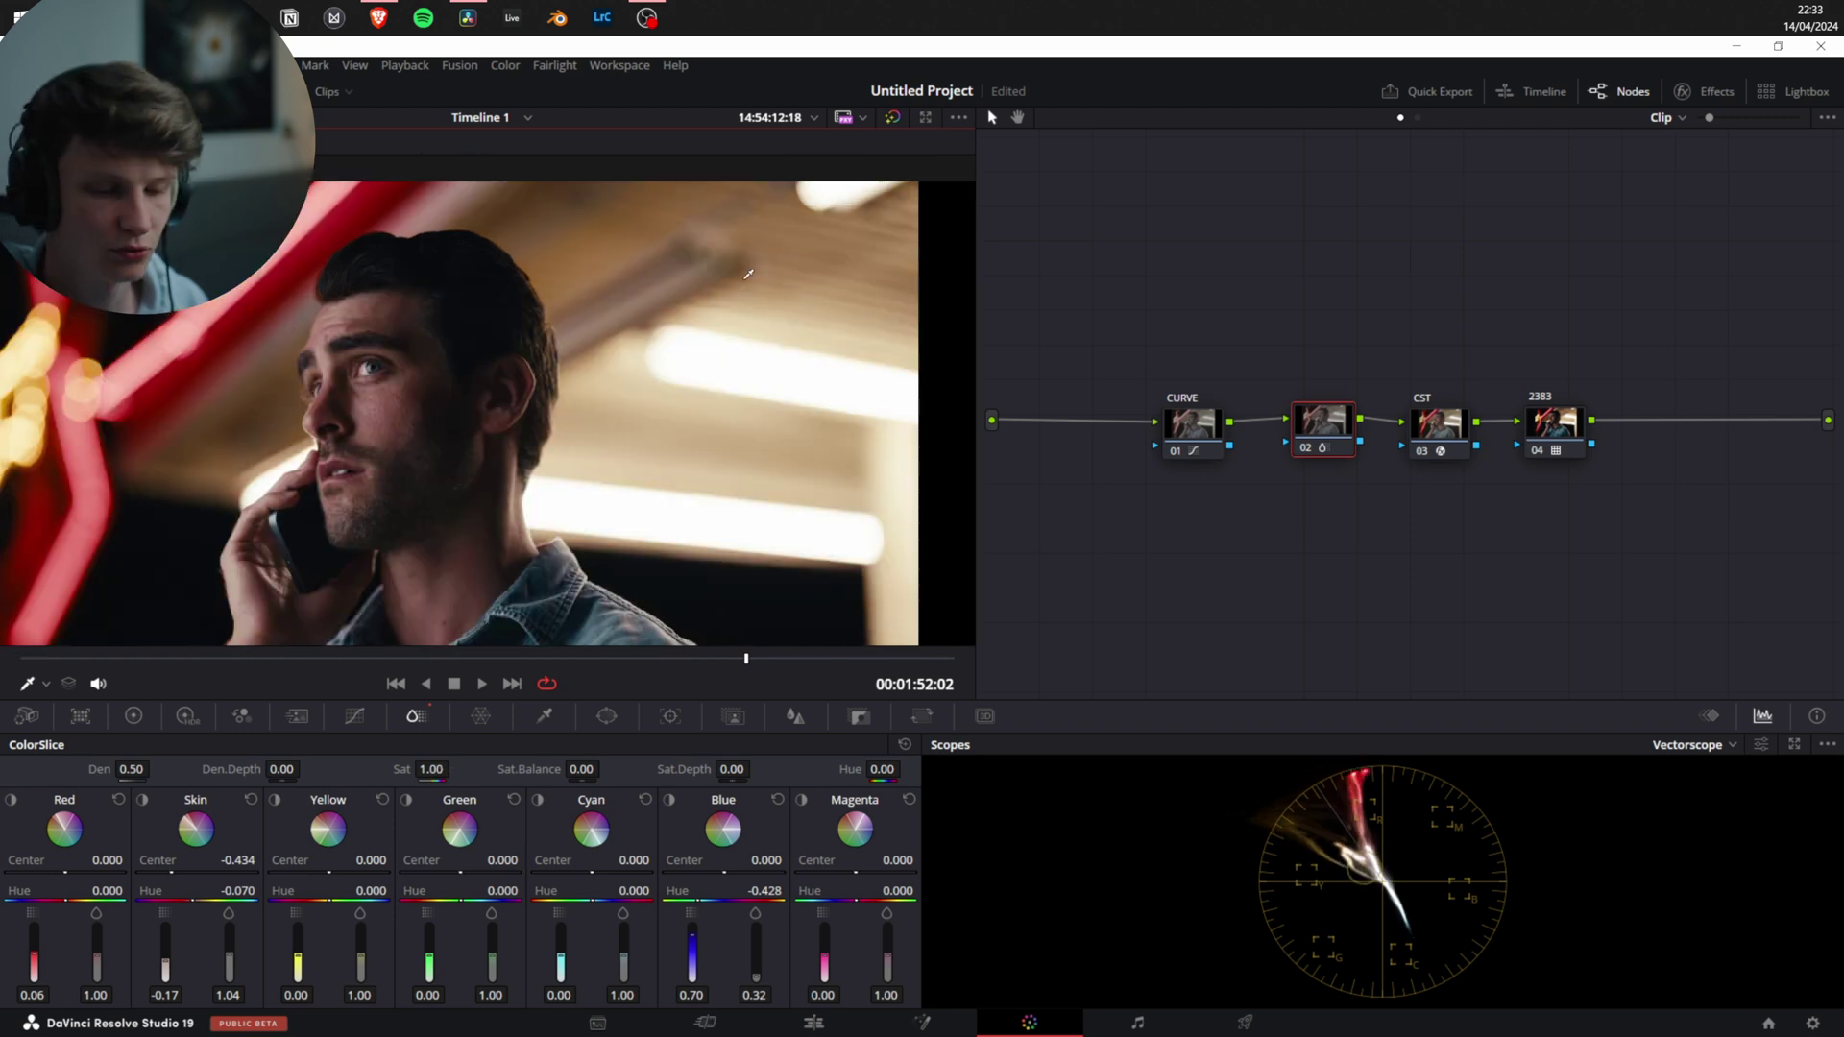
{"action": "left_click_drag", "start_coordinate": [363, 959], "coordinate": [363, 976]}
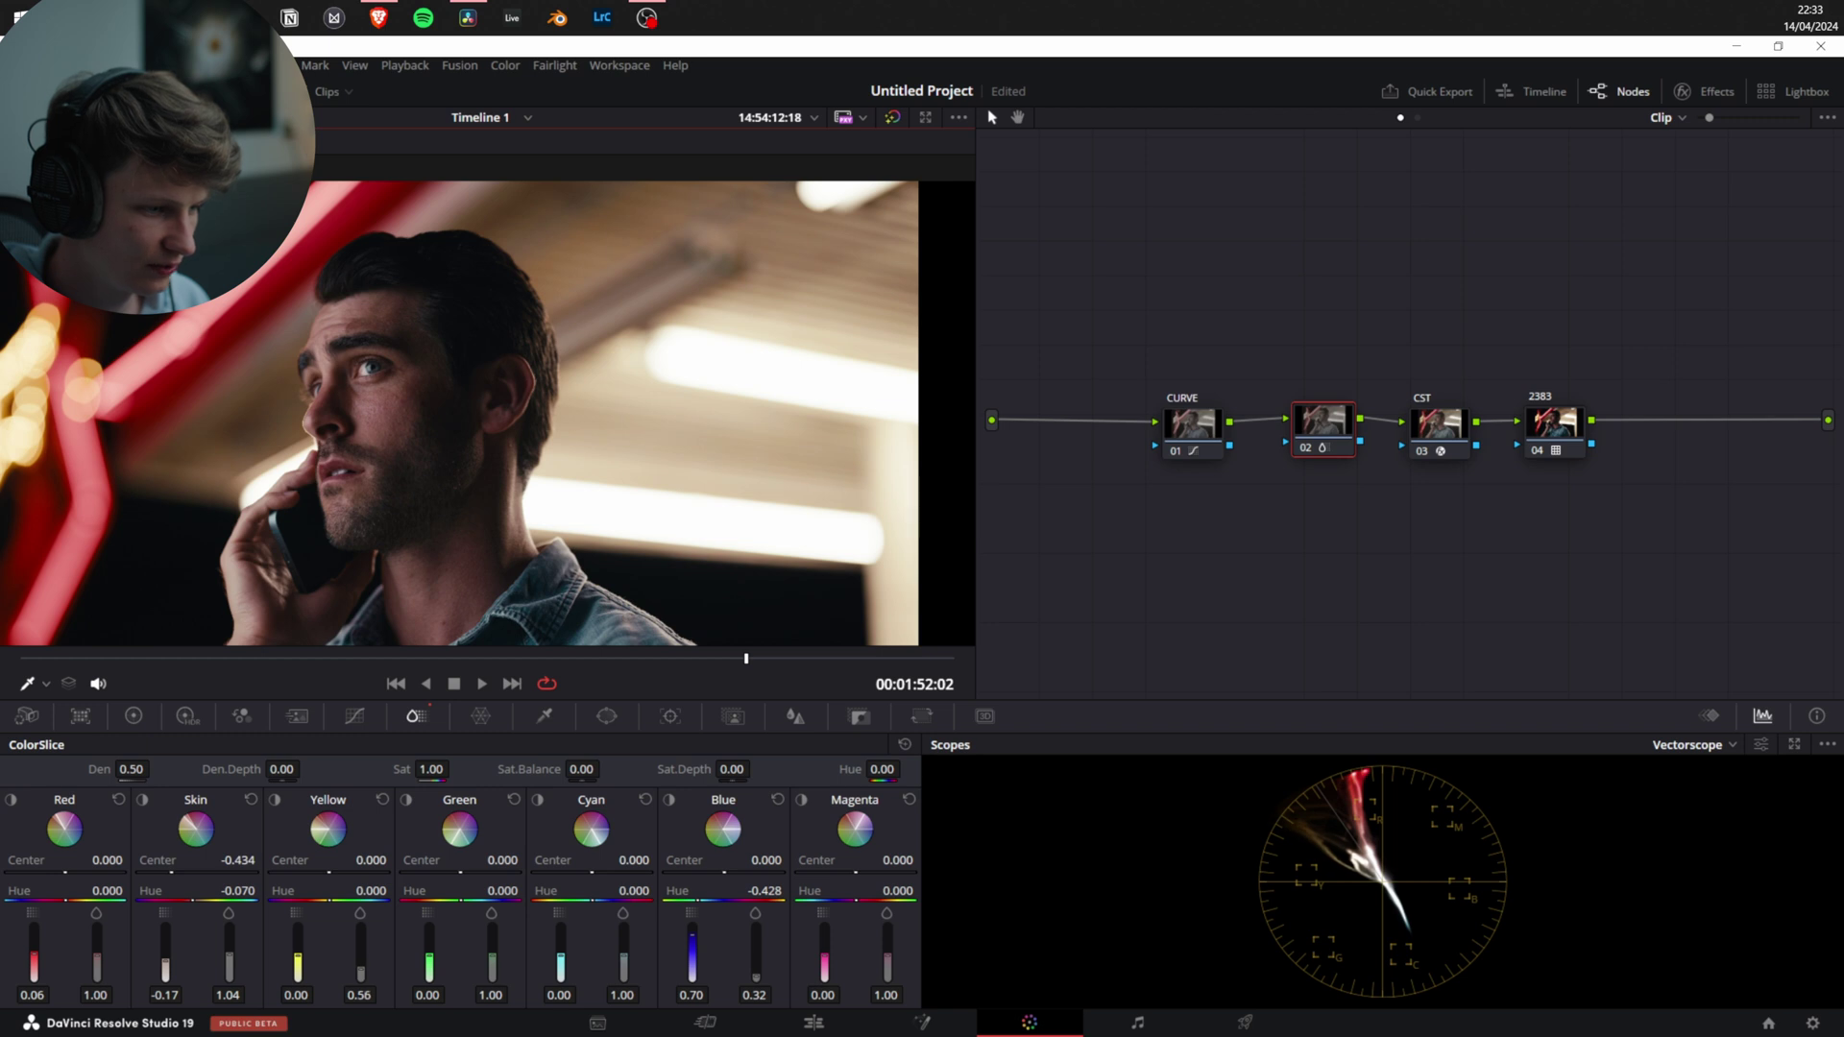
{"action": "left_click", "coordinate": [276, 800]}
{"action": "left_click", "coordinate": [276, 800]}
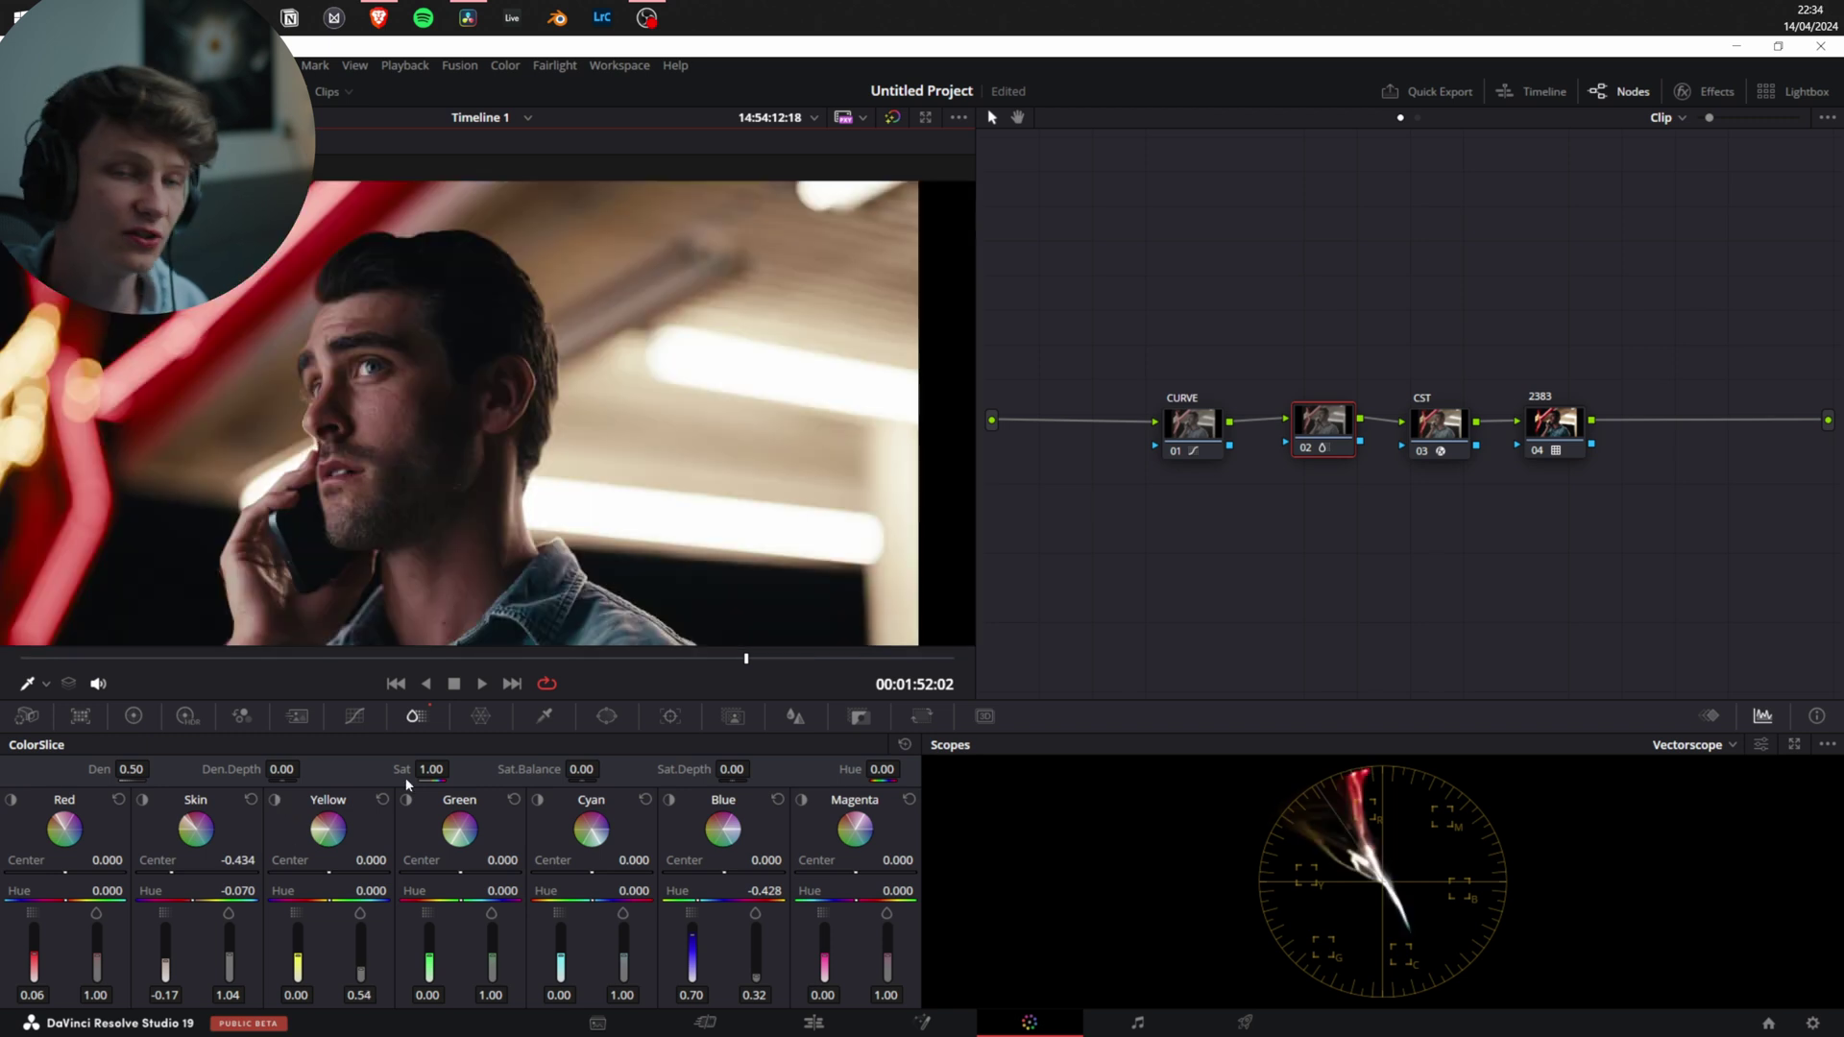
Compare the Yellow highlight with neighbouring vectors and set the Yellow vector's center to 0.042 and density to about -0.44
{"action": "left_click", "coordinate": [276, 801]}
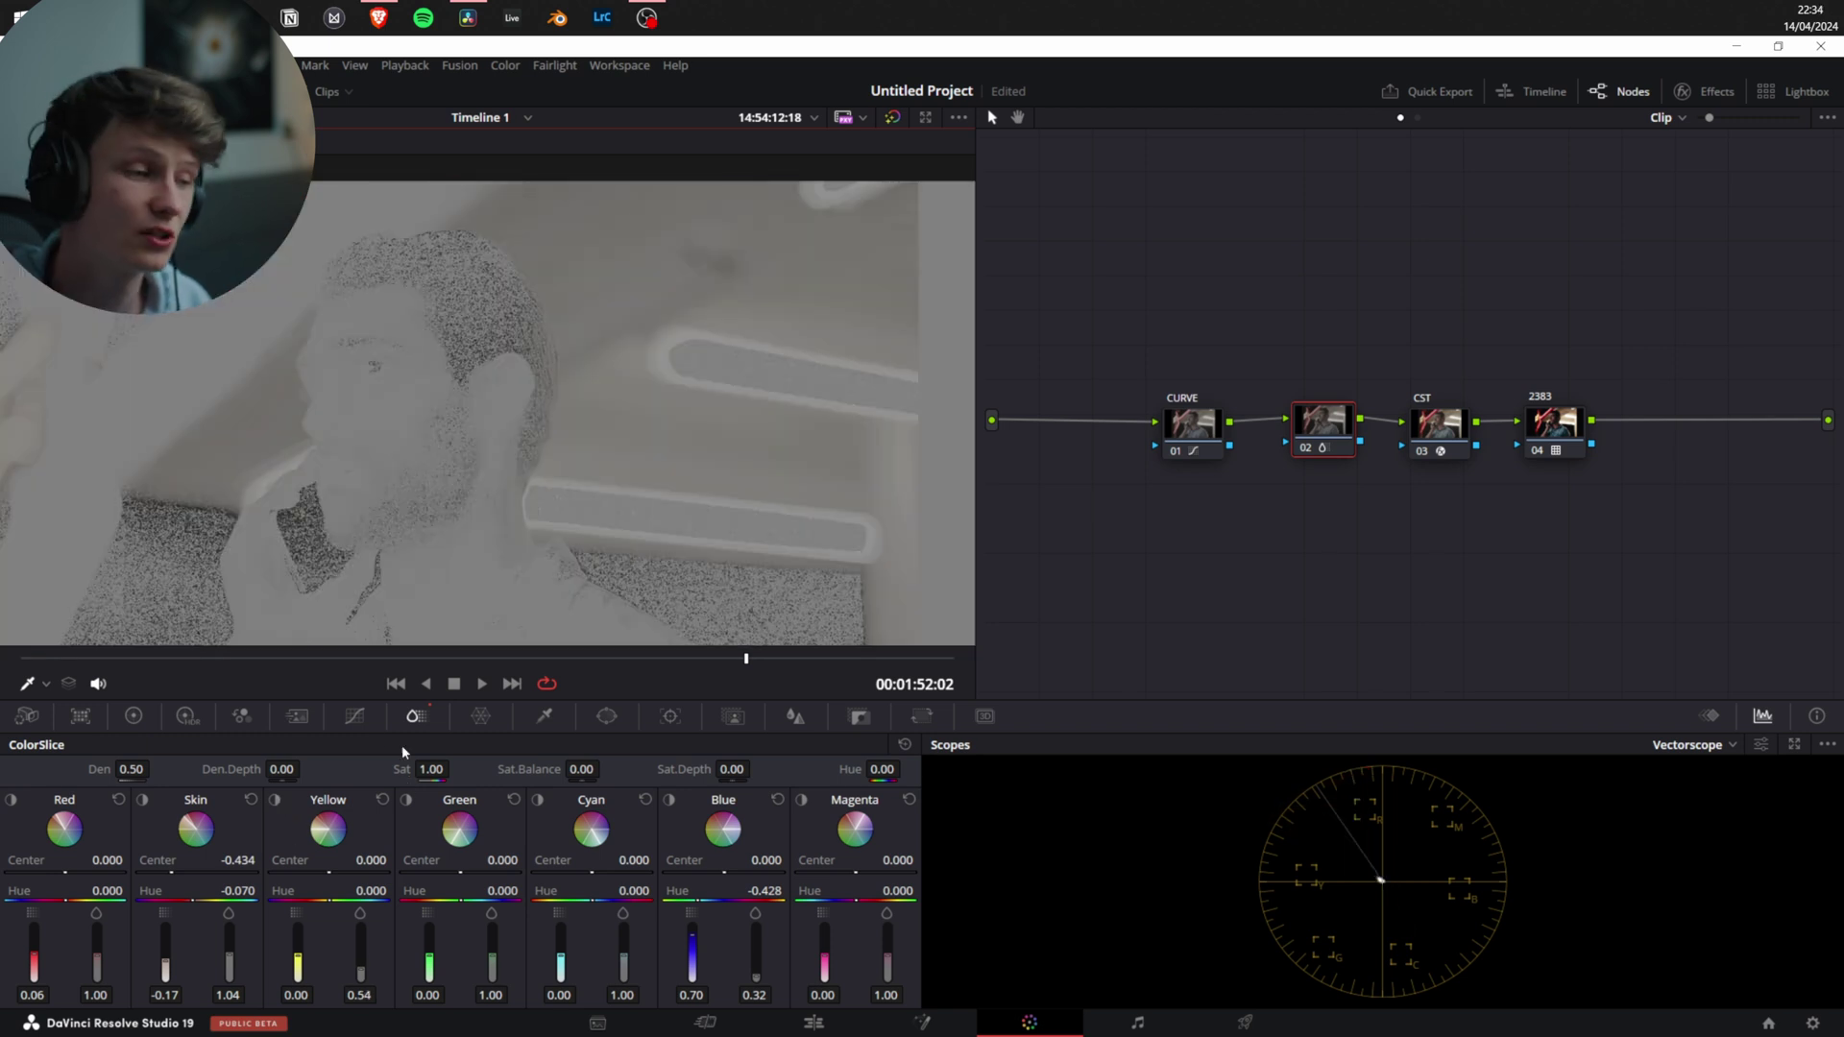
{"action": "left_click", "coordinate": [406, 801]}
{"action": "left_click", "coordinate": [275, 801]}
{"action": "left_click", "coordinate": [145, 799]}
{"action": "left_click", "coordinate": [144, 802]}
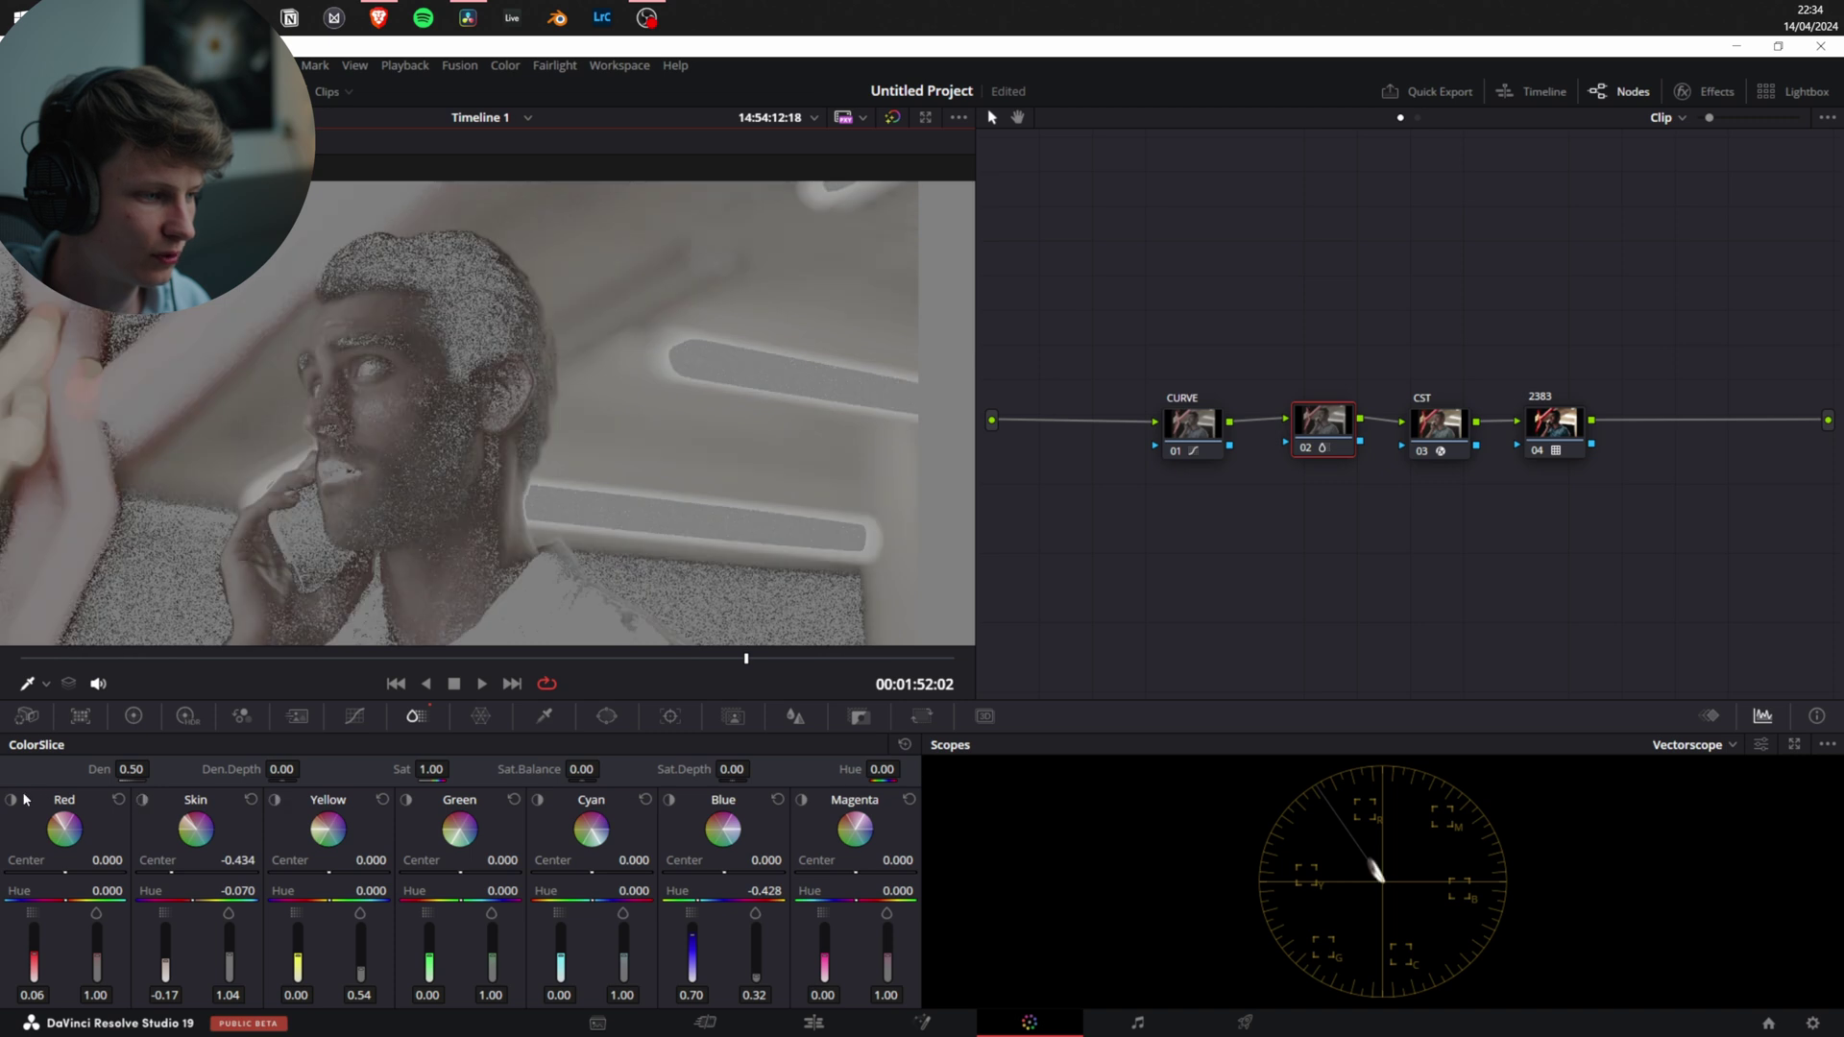
{"action": "left_click", "coordinate": [10, 801]}
{"action": "left_click", "coordinate": [275, 800]}
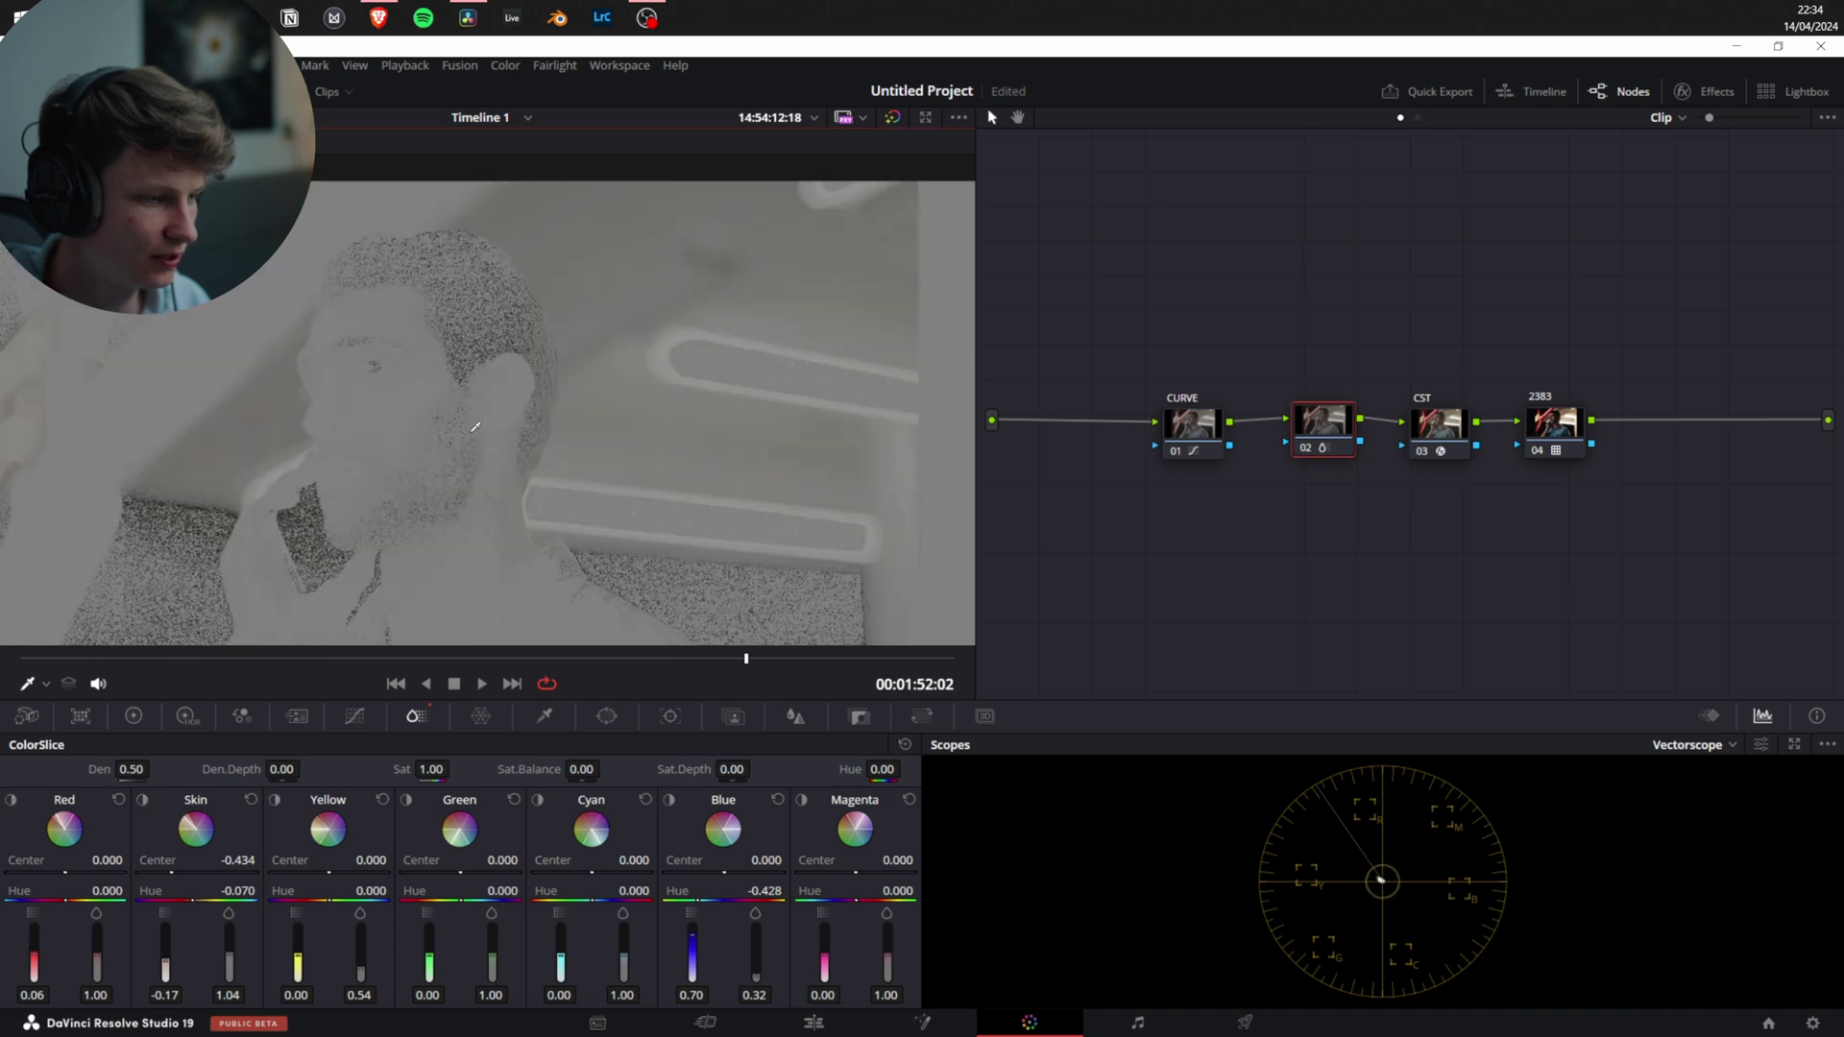
{"action": "mouse_move", "coordinate": [328, 872]}
{"action": "left_mouse_down"}
{"action": "mouse_move", "coordinate": [300, 872]}
{"action": "mouse_move", "coordinate": [327, 872]}
{"action": "left_mouse_up"}
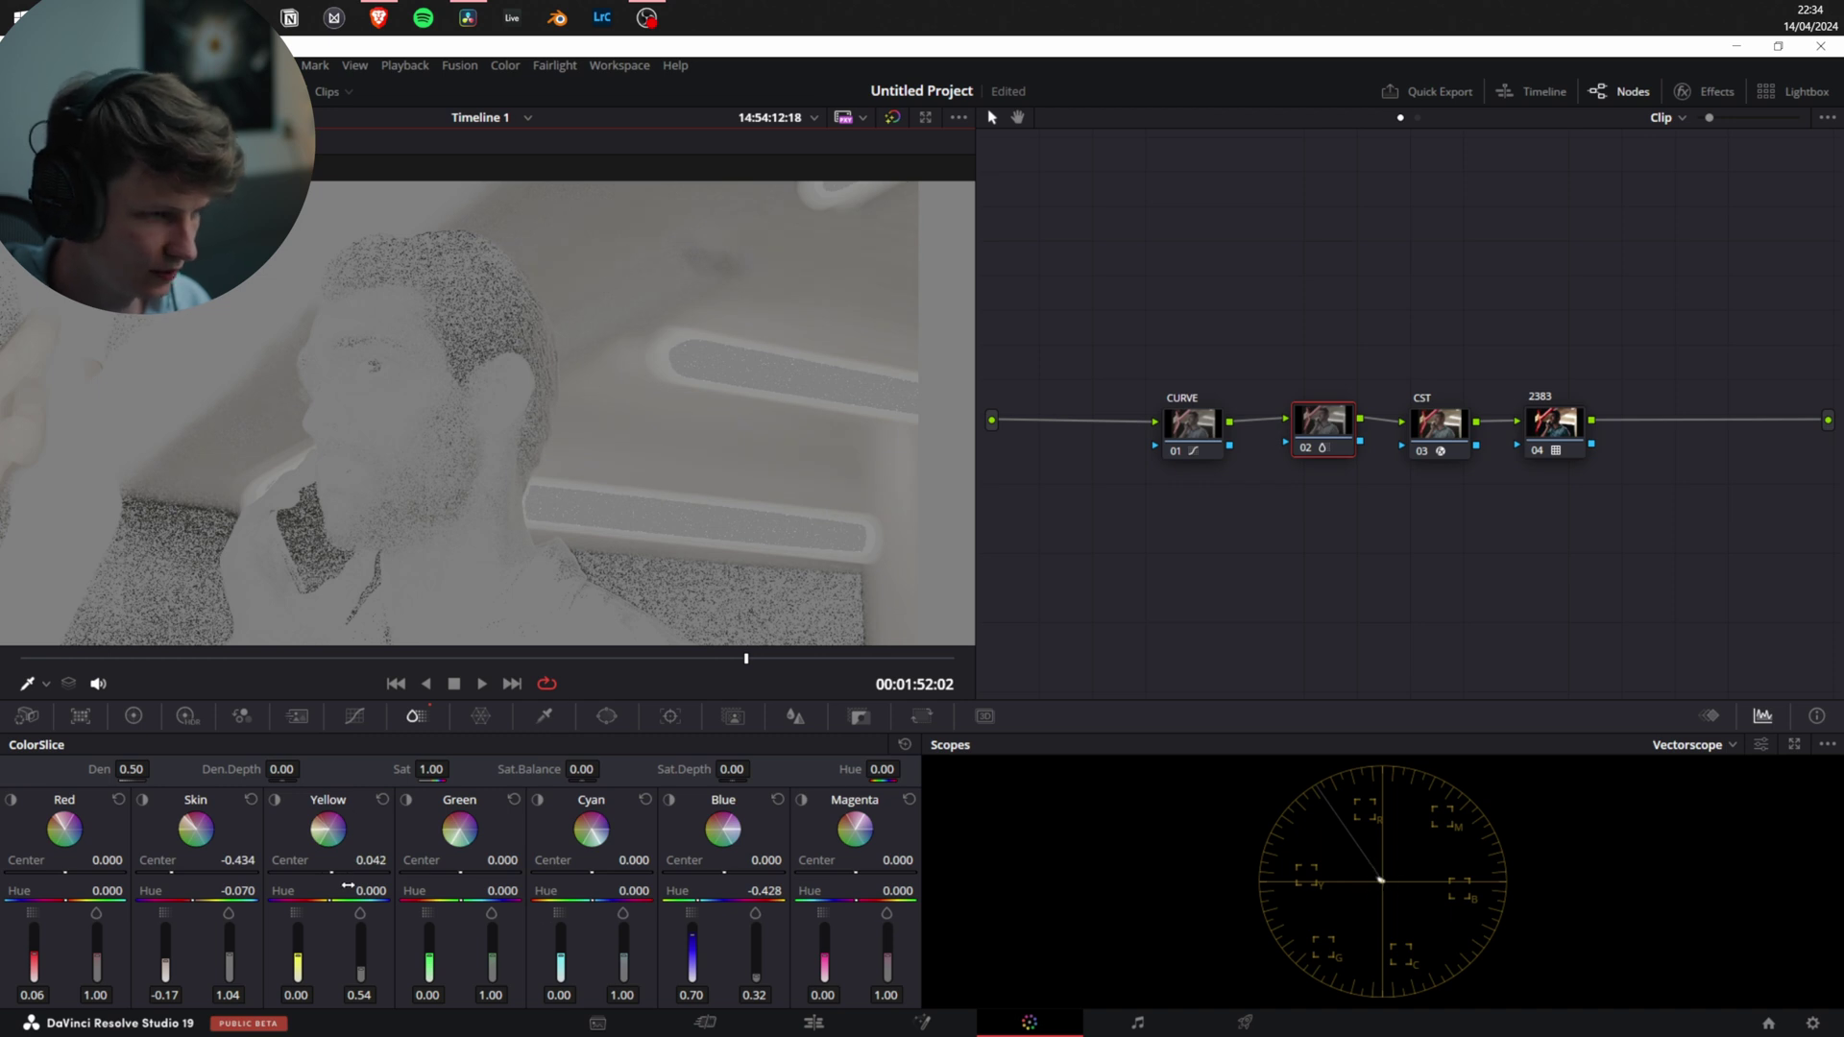
{"action": "left_click_drag", "start_coordinate": [293, 951], "coordinate": [298, 959]}
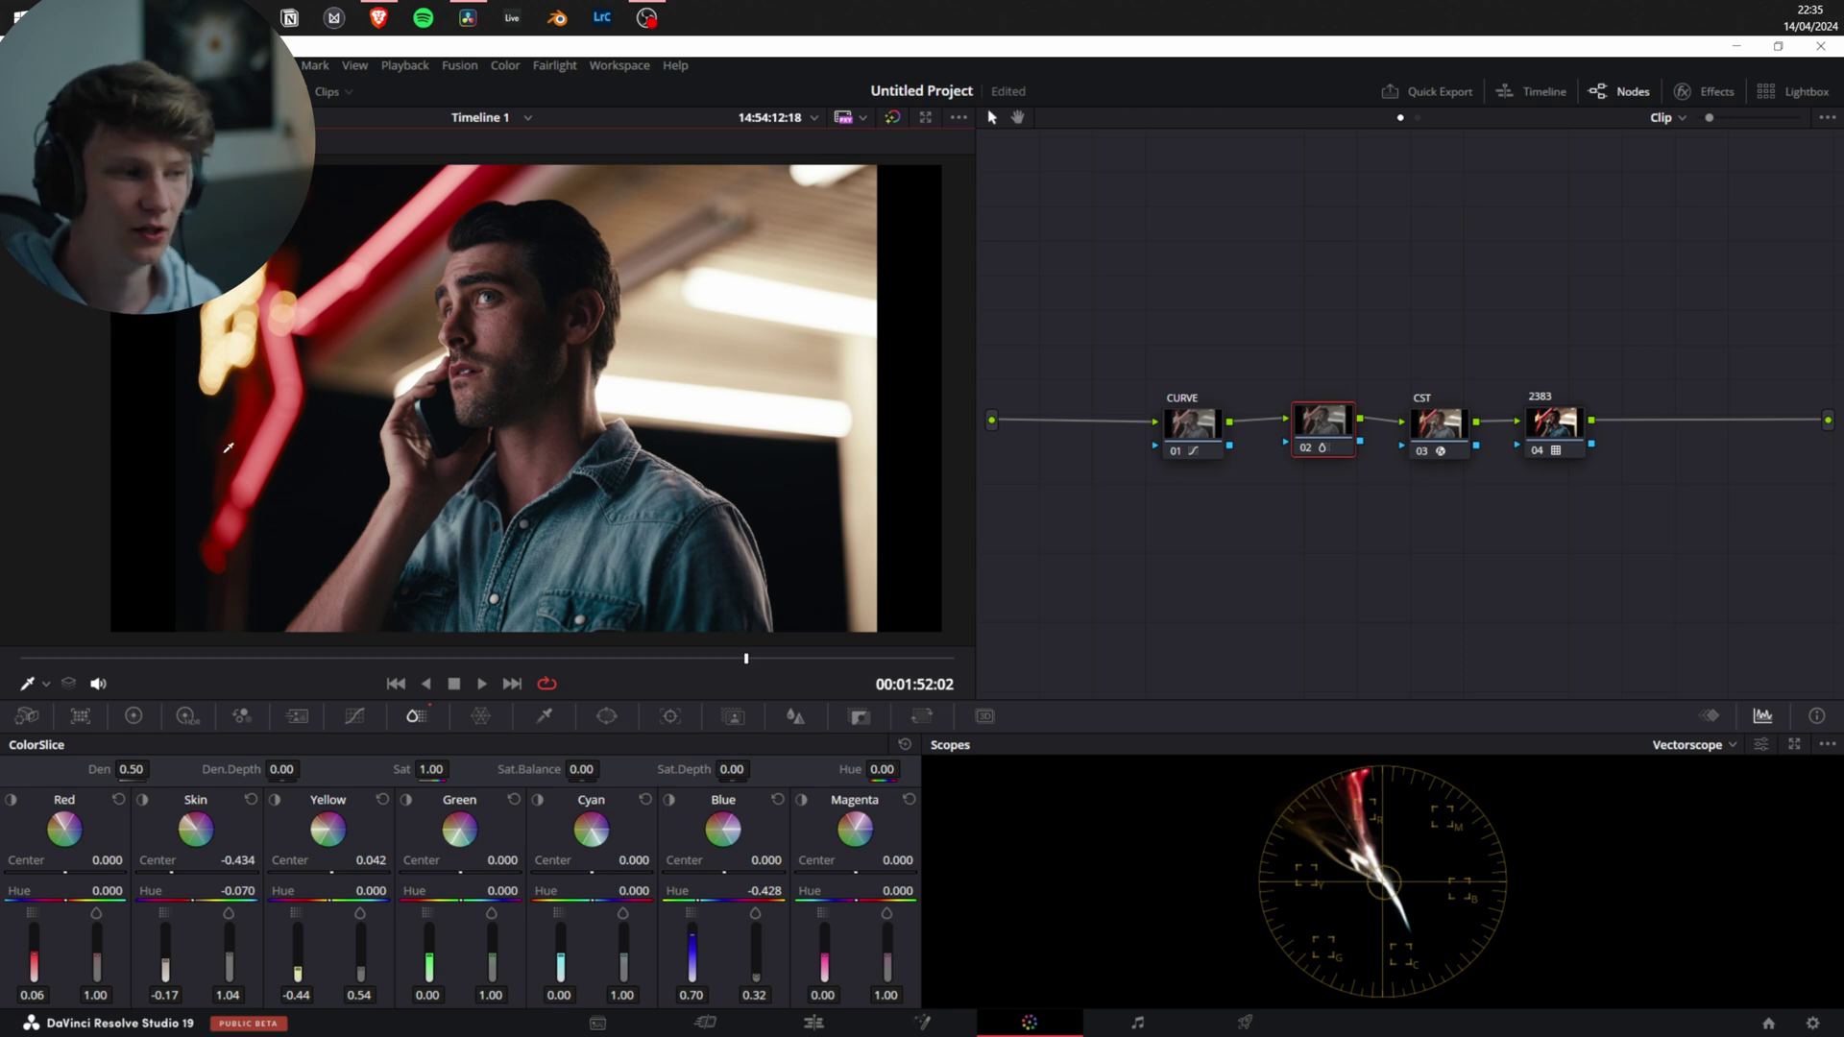
Check the primary log wheels and set the global ColorSlice saturation to 1.50
{"action": "left_click", "coordinate": [135, 716]}
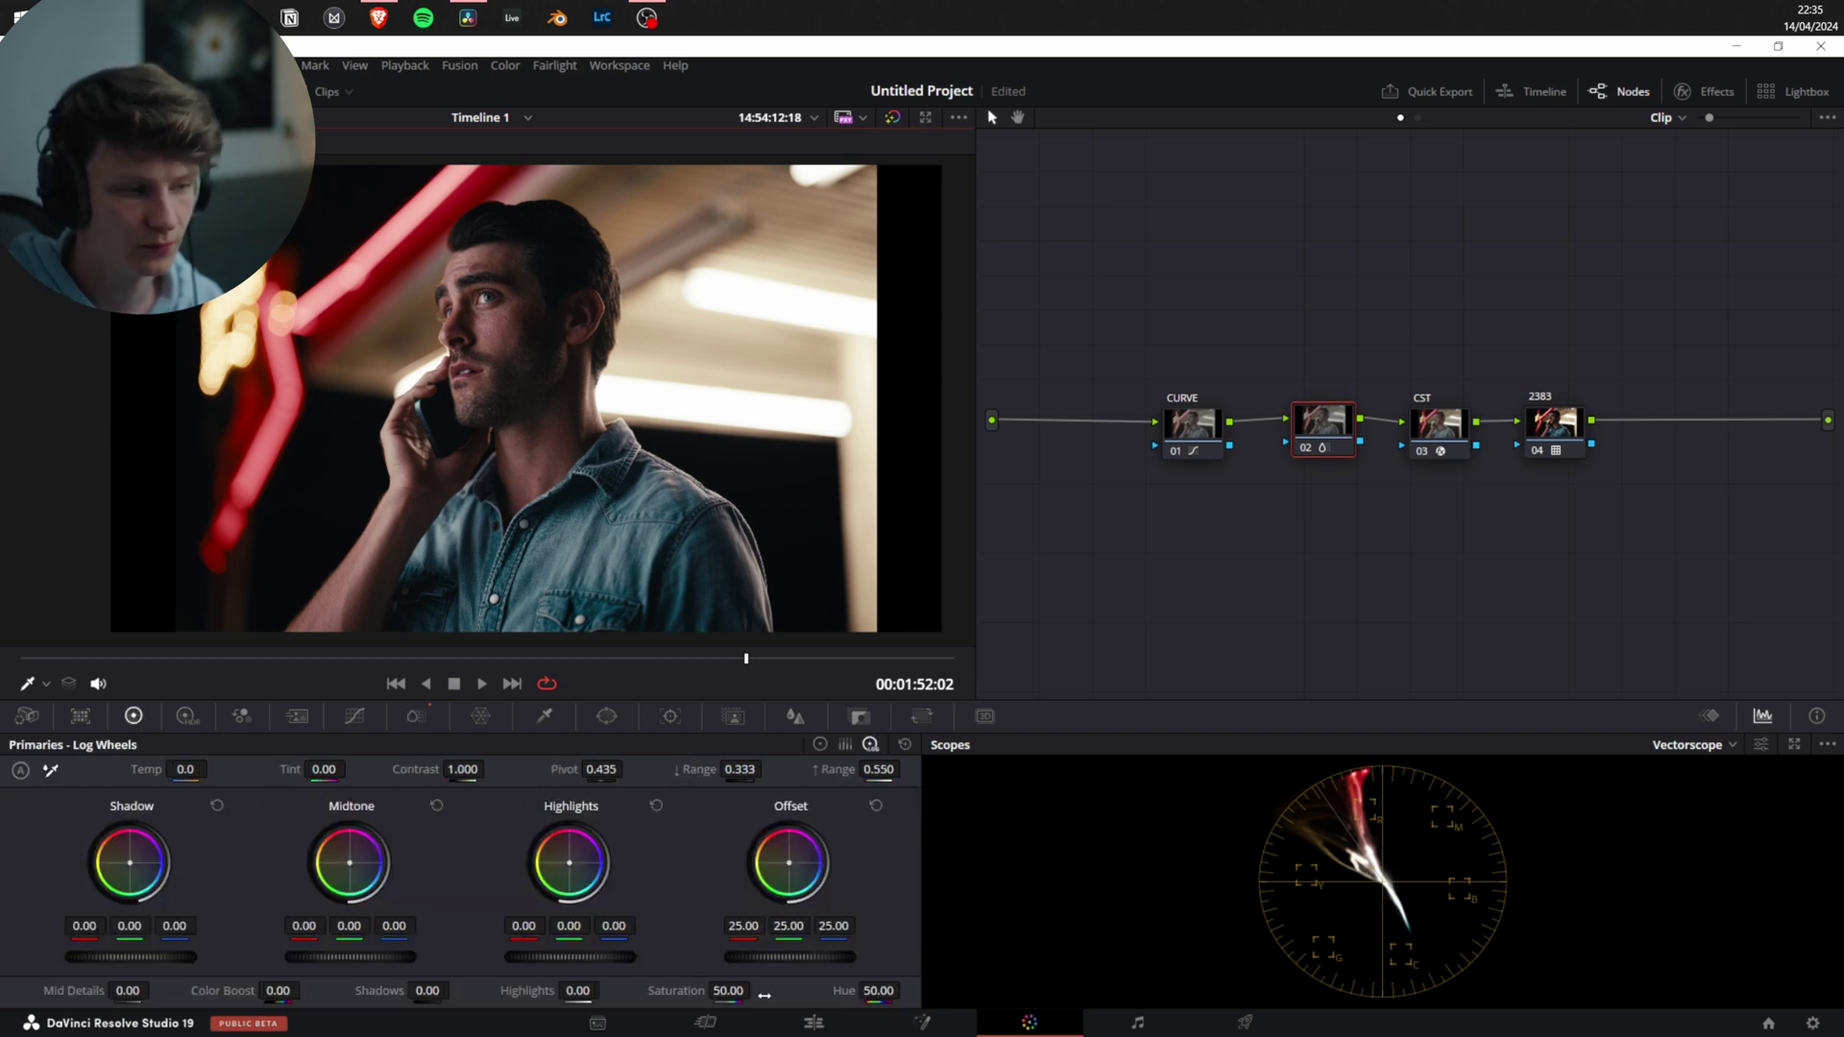
{"action": "left_click", "coordinate": [416, 716]}
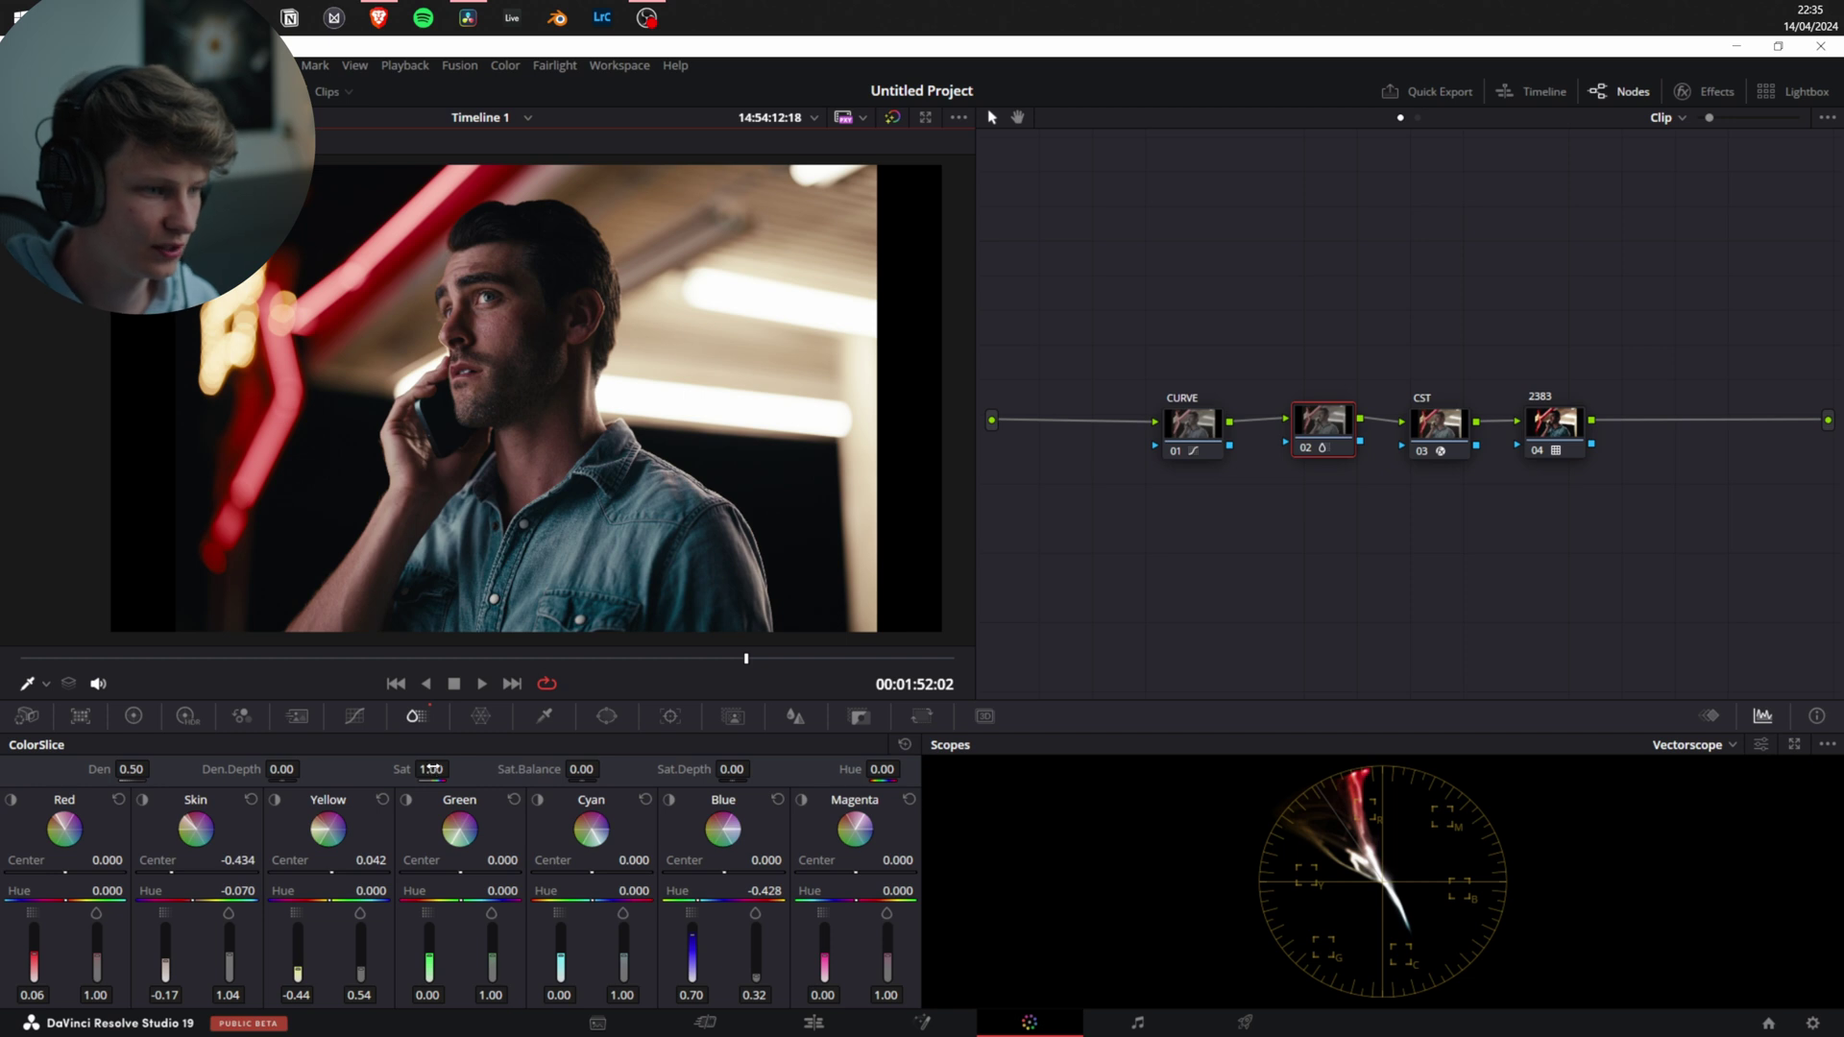
{"action": "double_click", "coordinate": [432, 769]}
{"action": "type", "text": "1.5"}
{"action": "key", "text": "Return"}
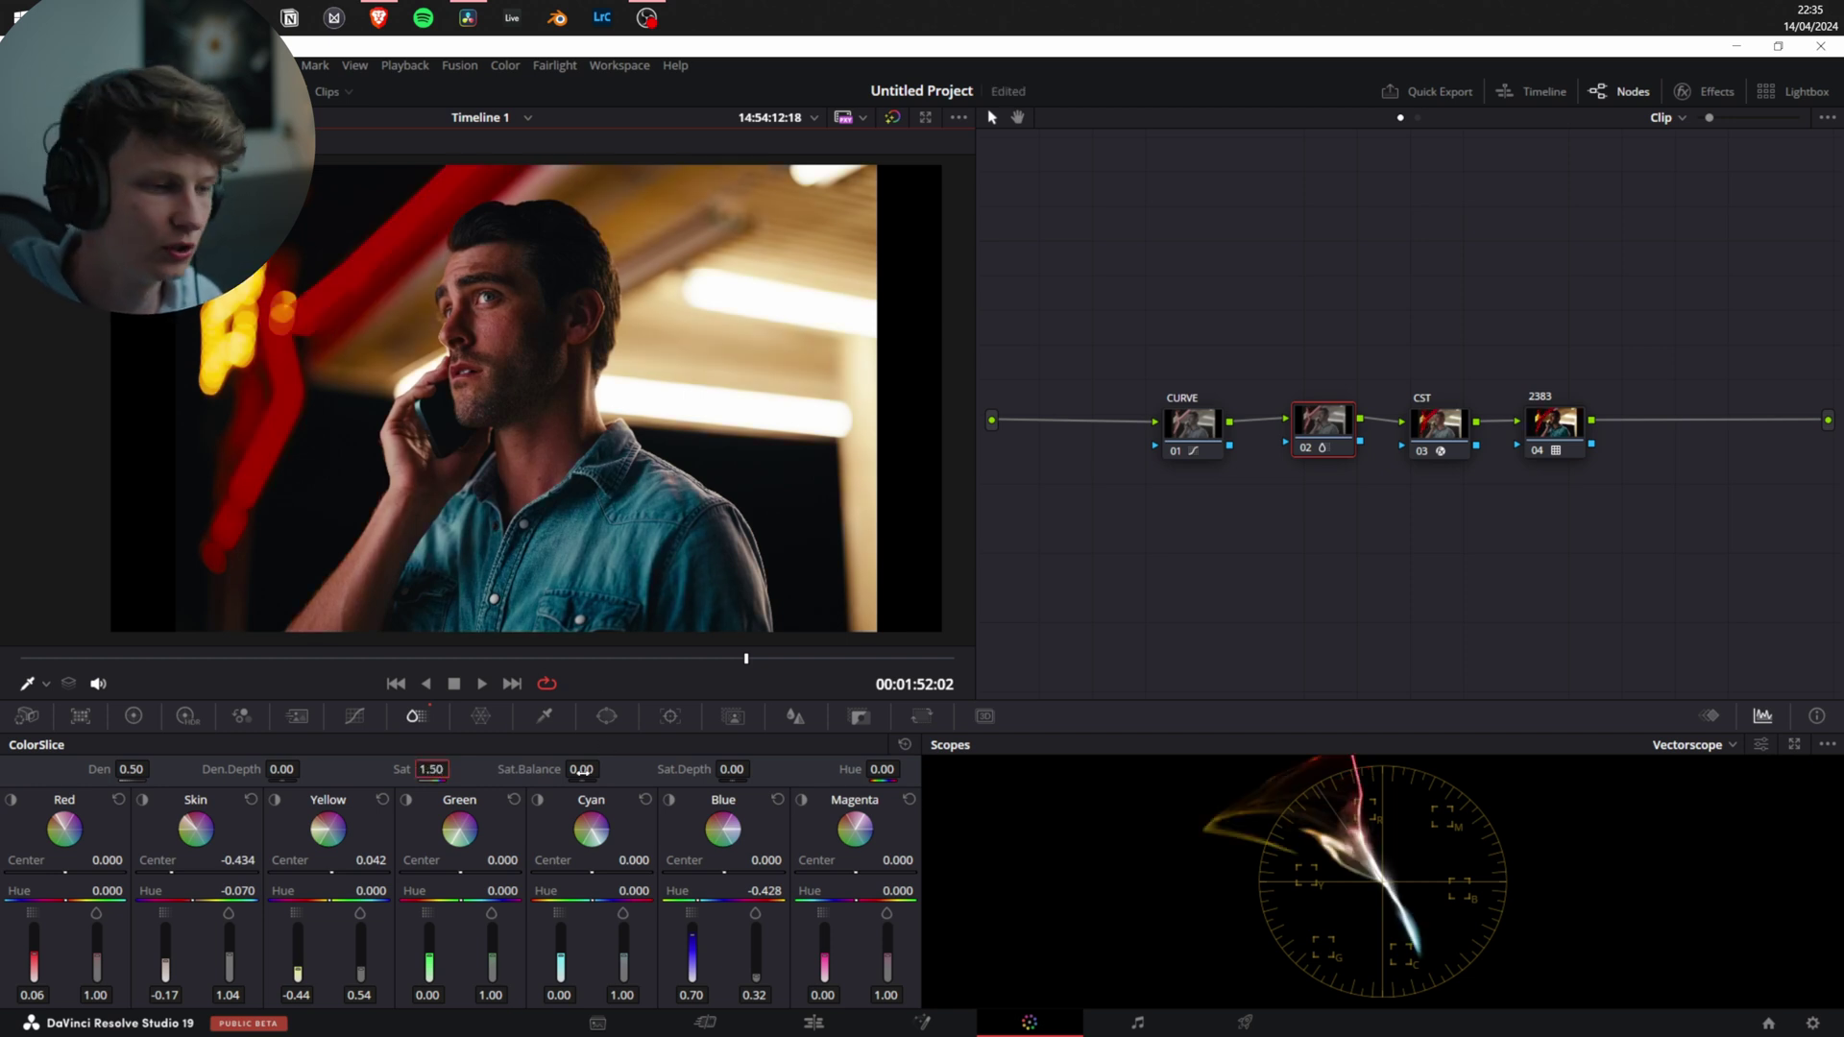
Try a saturation balance of about 0.72, undo the trial changes and set the global saturation to 1.10
{"action": "mouse_move", "coordinate": [581, 770]}
{"action": "left_mouse_down"}
{"action": "mouse_move", "coordinate": [605, 768]}
{"action": "mouse_move", "coordinate": [557, 769]}
{"action": "mouse_move", "coordinate": [605, 768]}
{"action": "left_mouse_up"}
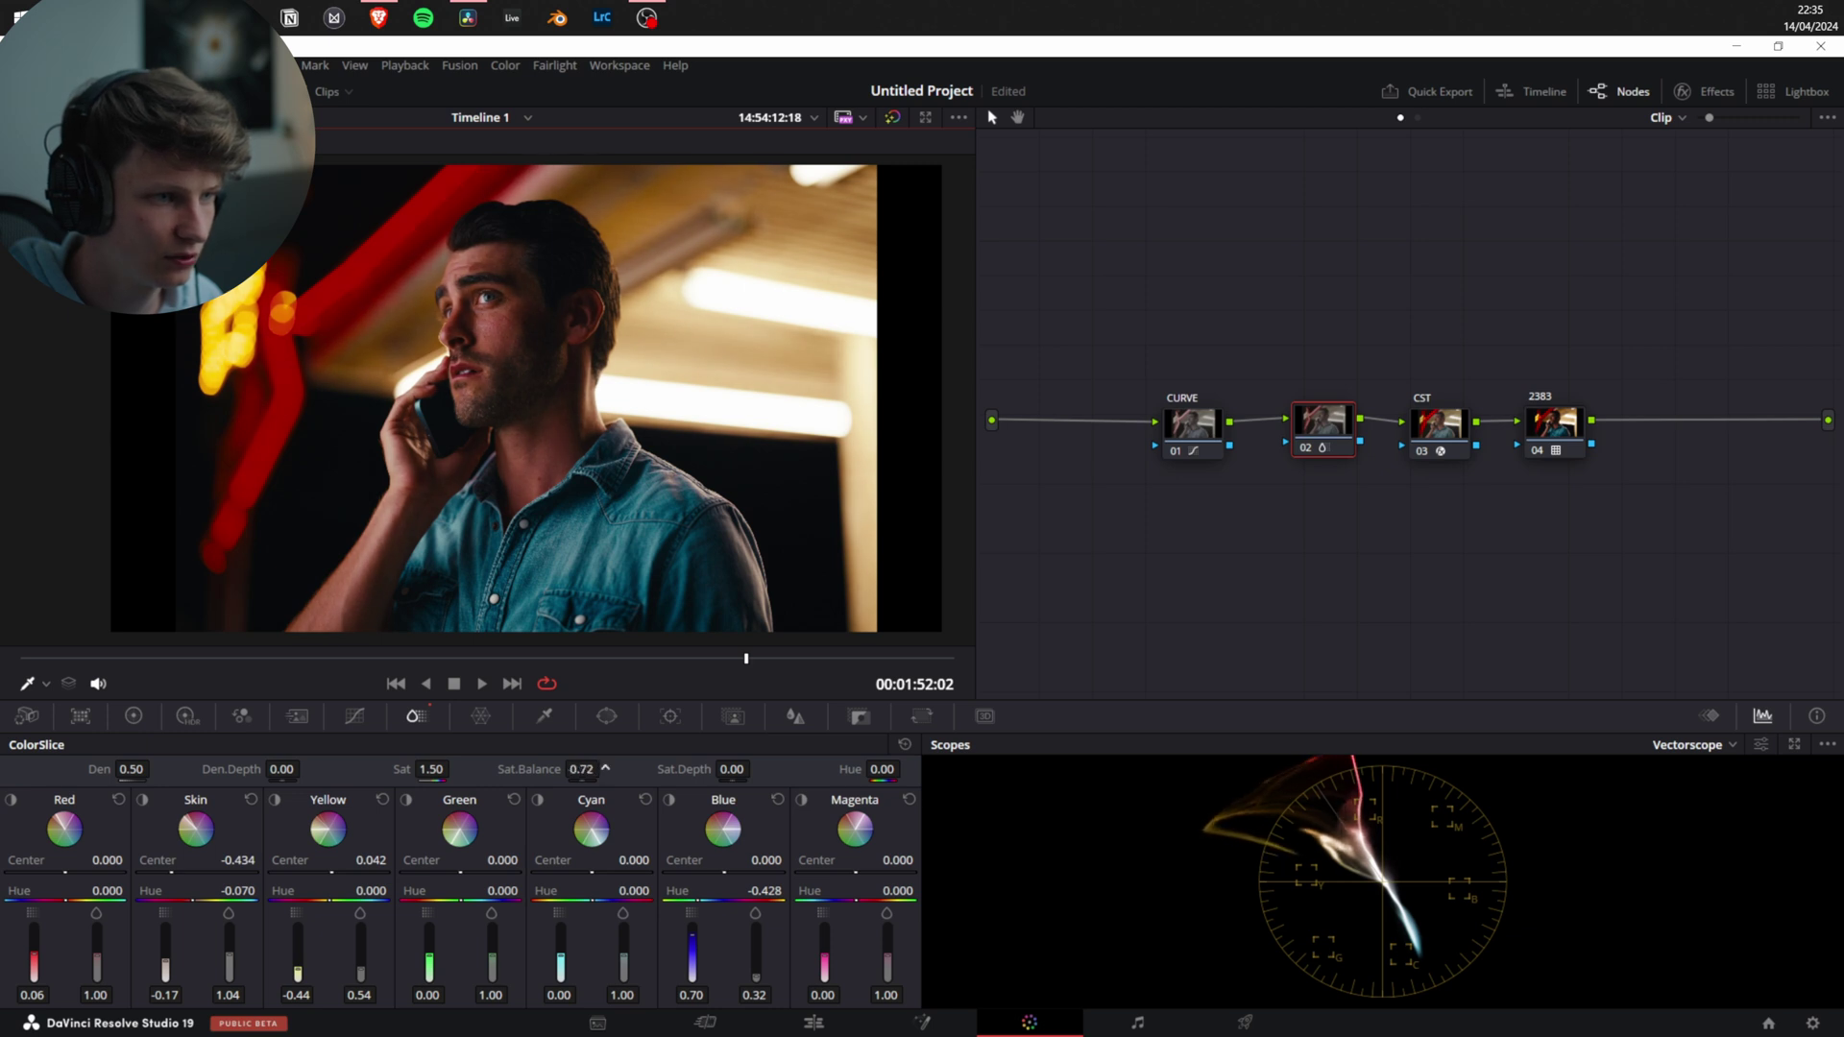
{"action": "left_click_drag", "start_coordinate": [790, 871], "coordinate": [534, 815]}
{"action": "key", "text": "ctrl+z"}
{"action": "key", "text": "ctrl+z"}
{"action": "left_click_drag", "start_coordinate": [877, 770], "coordinate": [548, 752]}
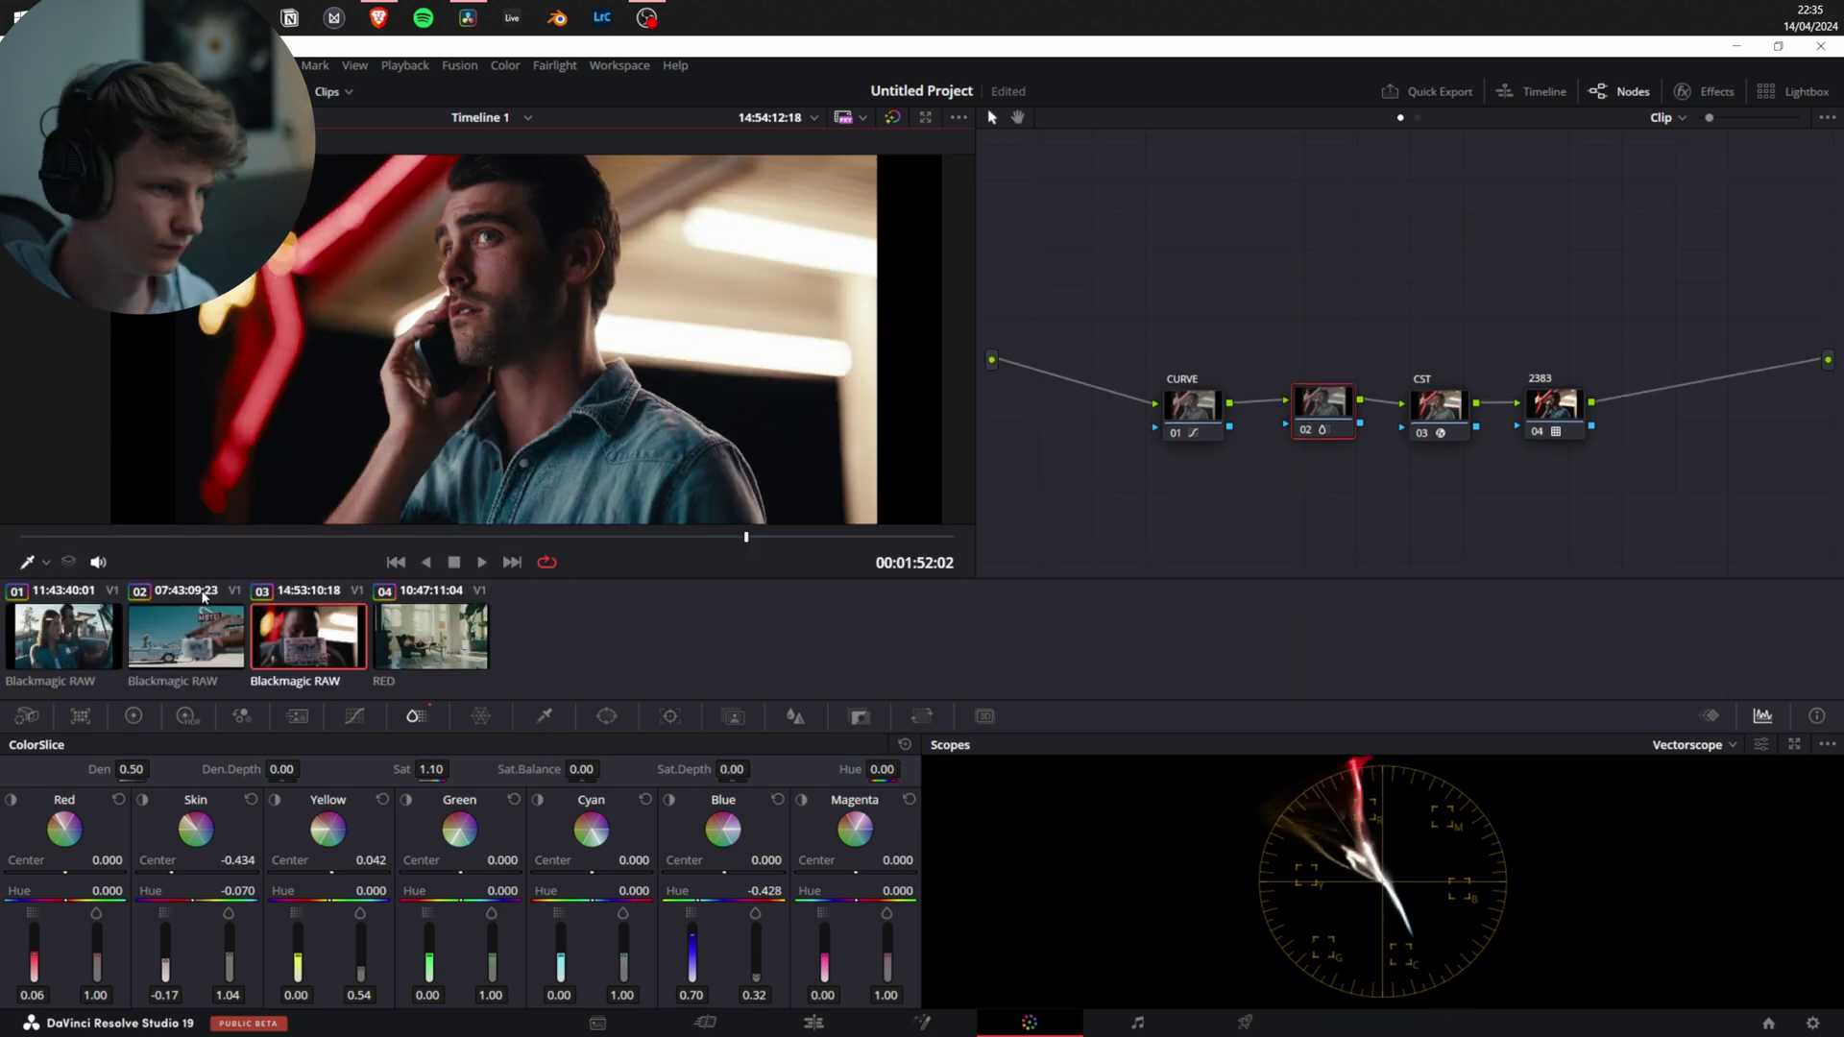
Switch to the motel clip and move to 00:00:45:19 to inspect the man in the white T-shirt up close
{"action": "key", "text": "Up"}
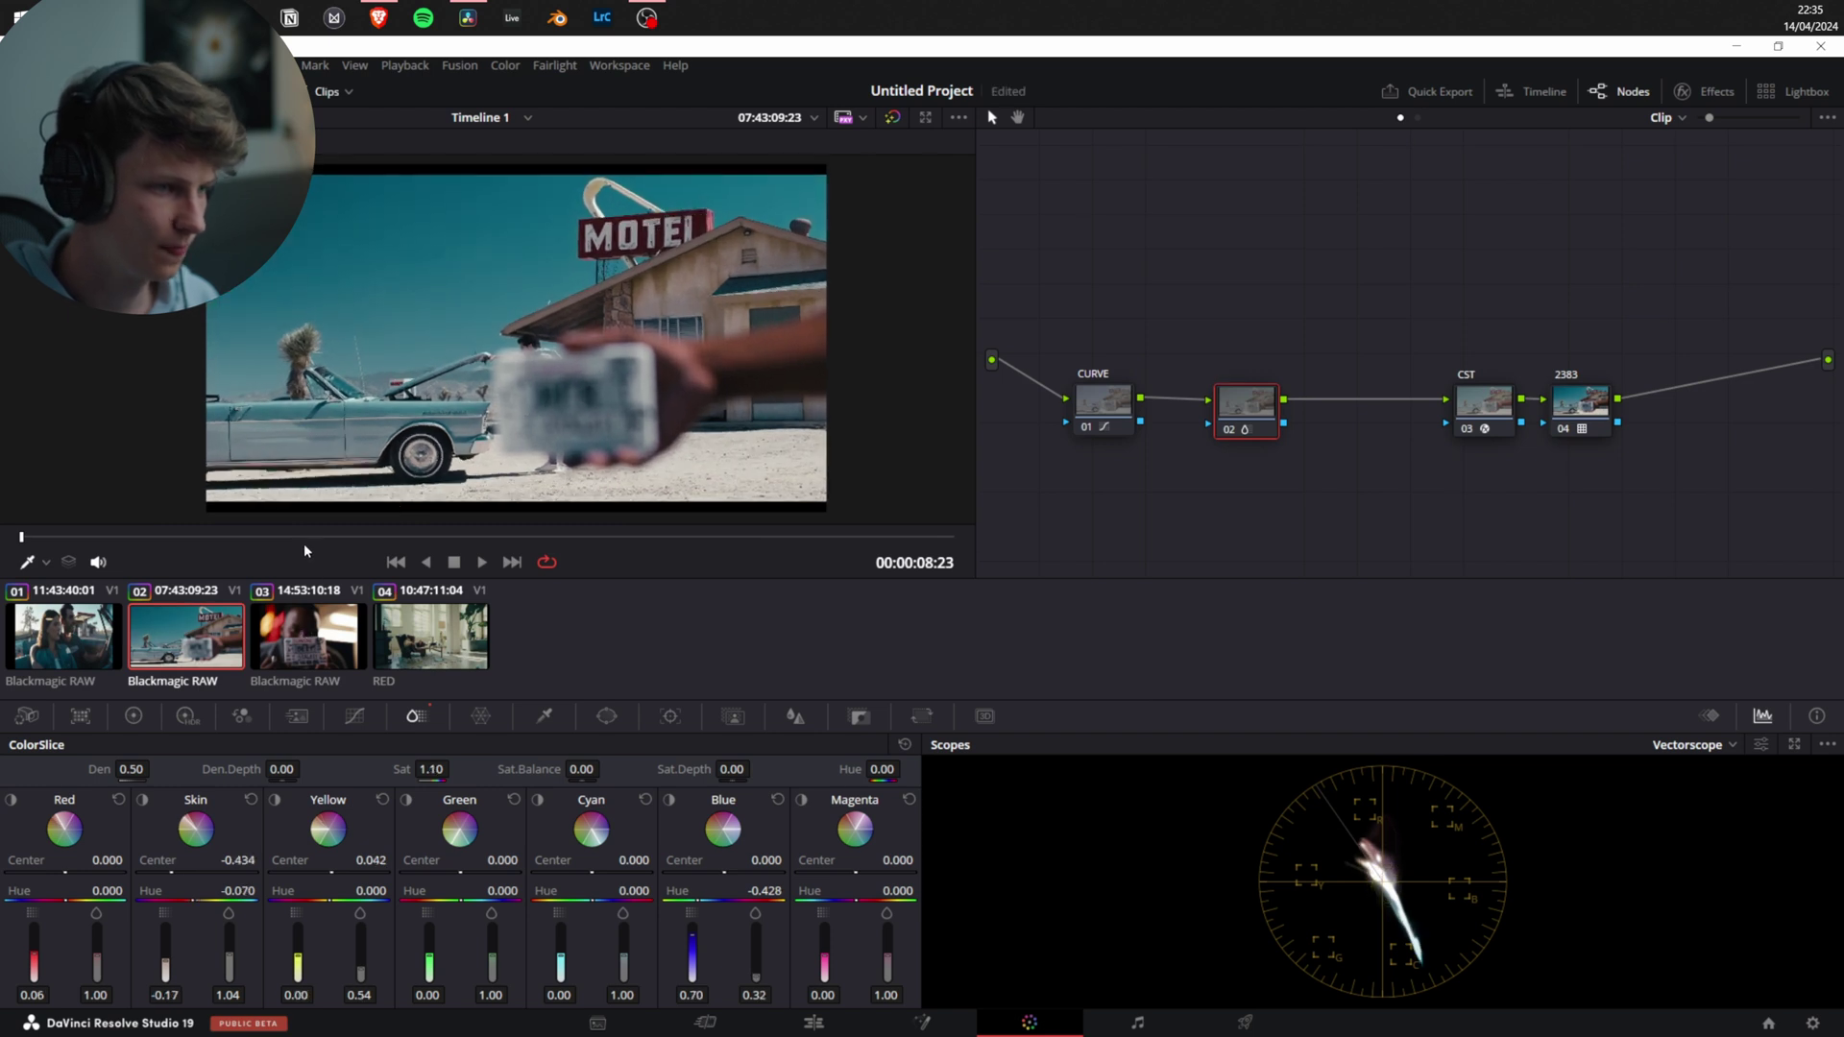
{"action": "left_click_drag", "start_coordinate": [308, 538], "coordinate": [857, 544]}
{"action": "scroll", "coordinate": [486, 291], "scroll_direction": "up", "scroll_amount": 5}
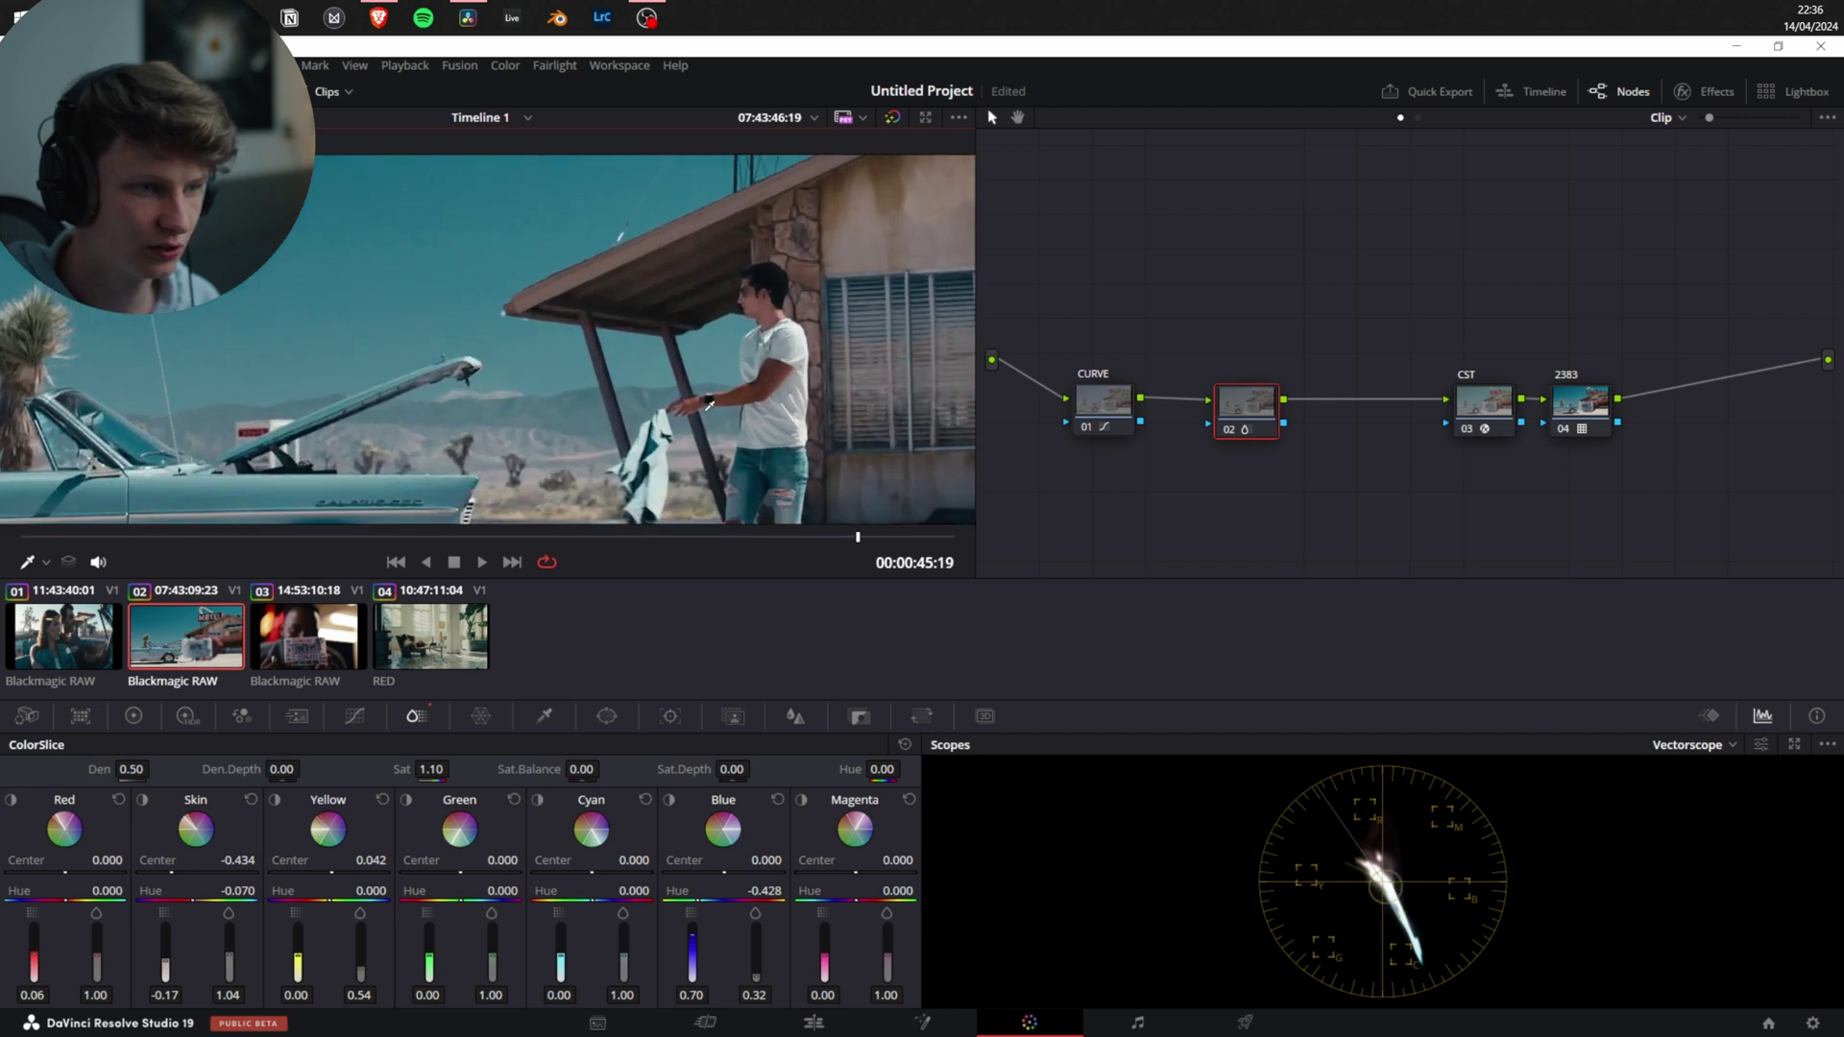
{"action": "scroll", "coordinate": [486, 292], "scroll_direction": "down", "scroll_amount": 5}
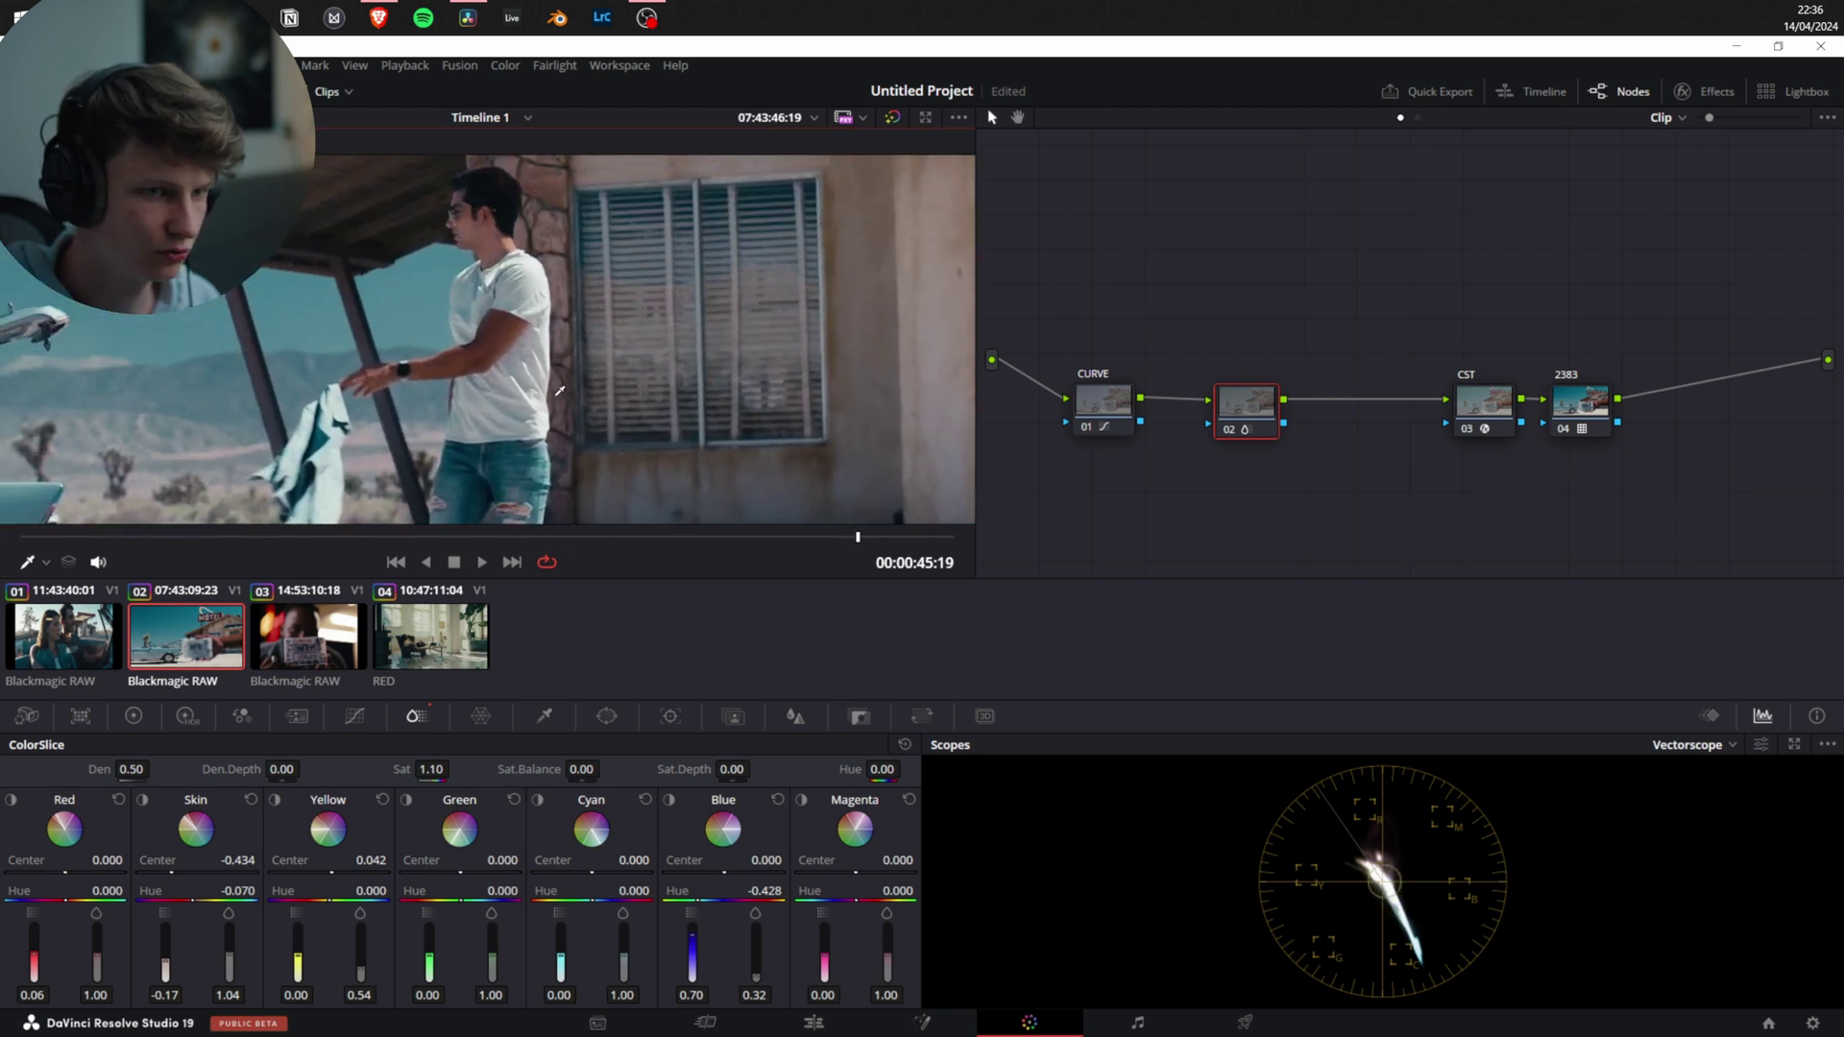